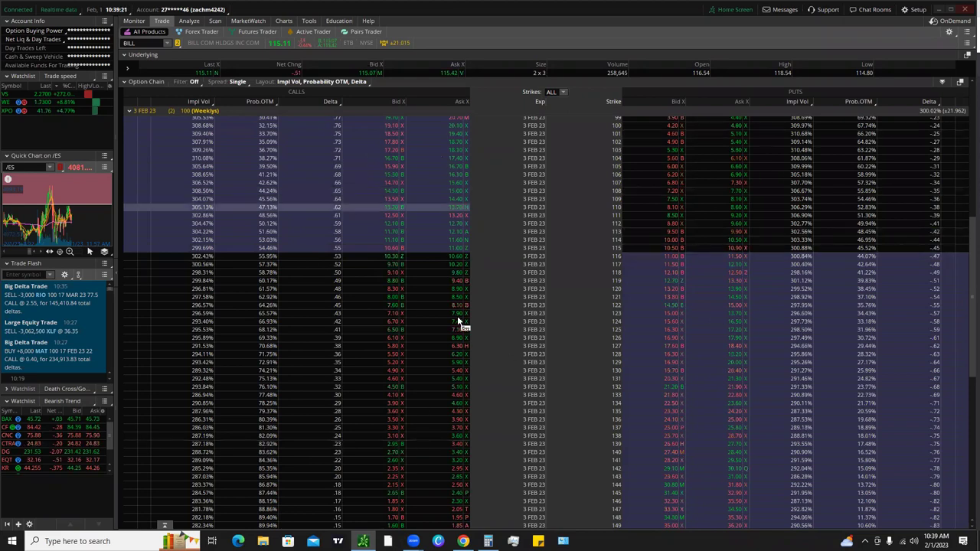
- View the BILL price chart and the flexible grid of market internals charts
{"action": "left_click", "coordinate": [284, 22]}
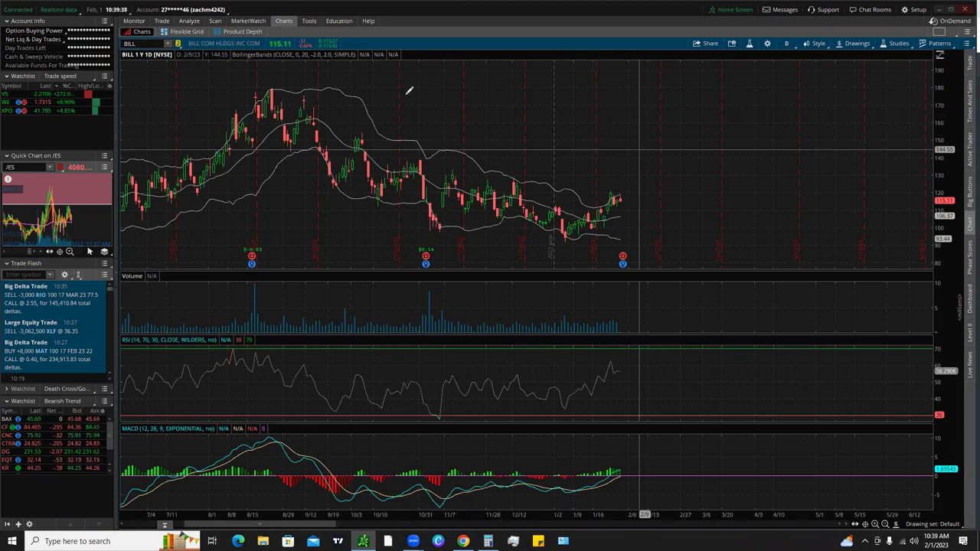
{"action": "left_click", "coordinate": [191, 34]}
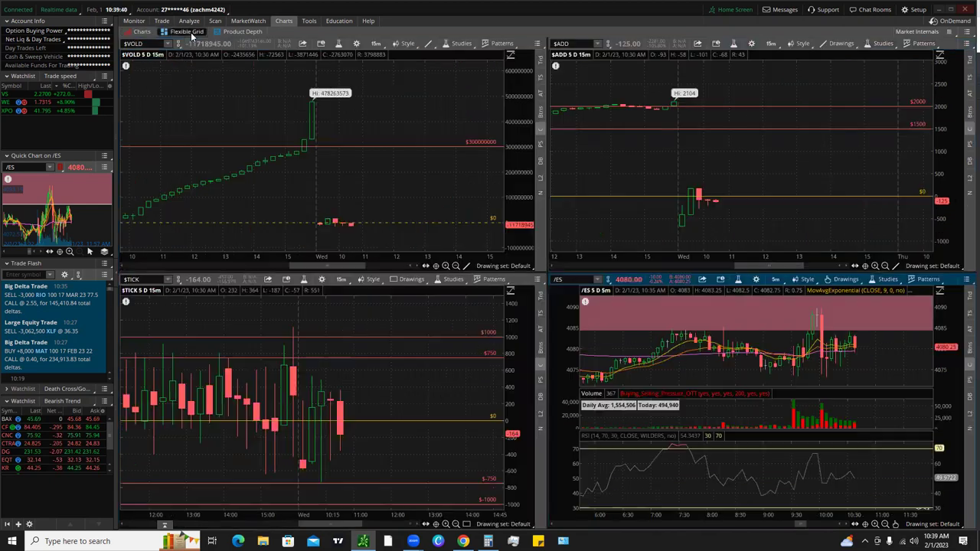
{"action": "left_click", "coordinate": [151, 33]}
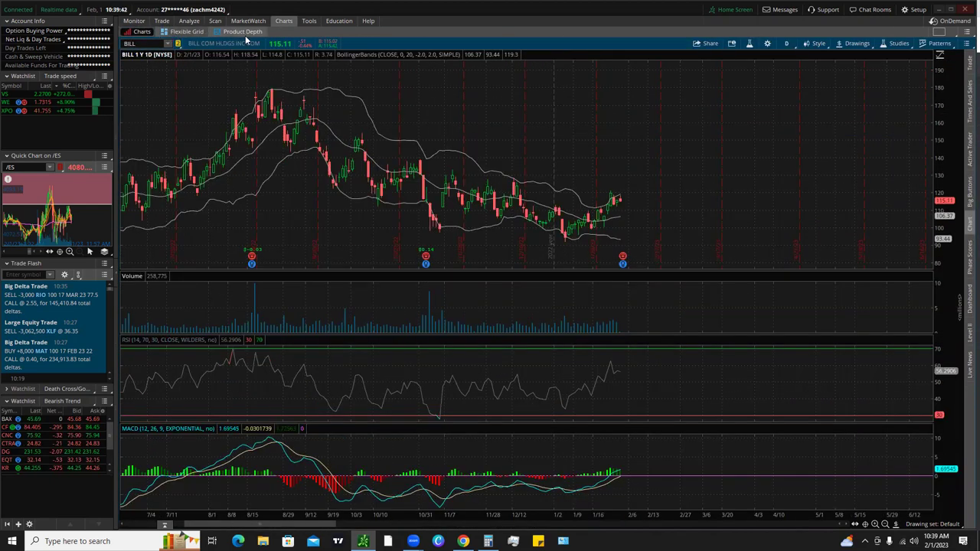
- Open the Stock Hacker scan page and reset it to the system default
{"action": "left_click", "coordinate": [216, 21]}
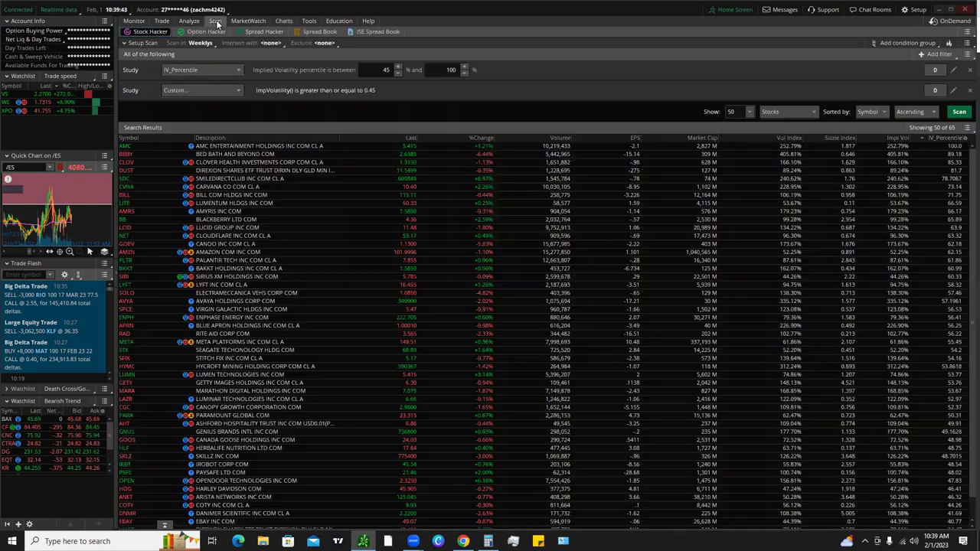
{"action": "left_click", "coordinate": [966, 34]}
{"action": "left_click", "coordinate": [931, 46]}
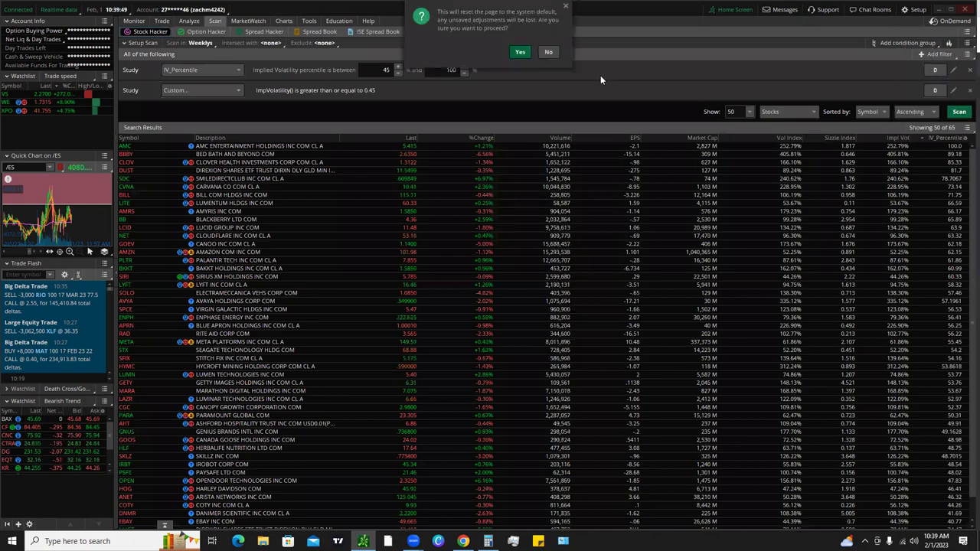
{"action": "left_click", "coordinate": [523, 55]}
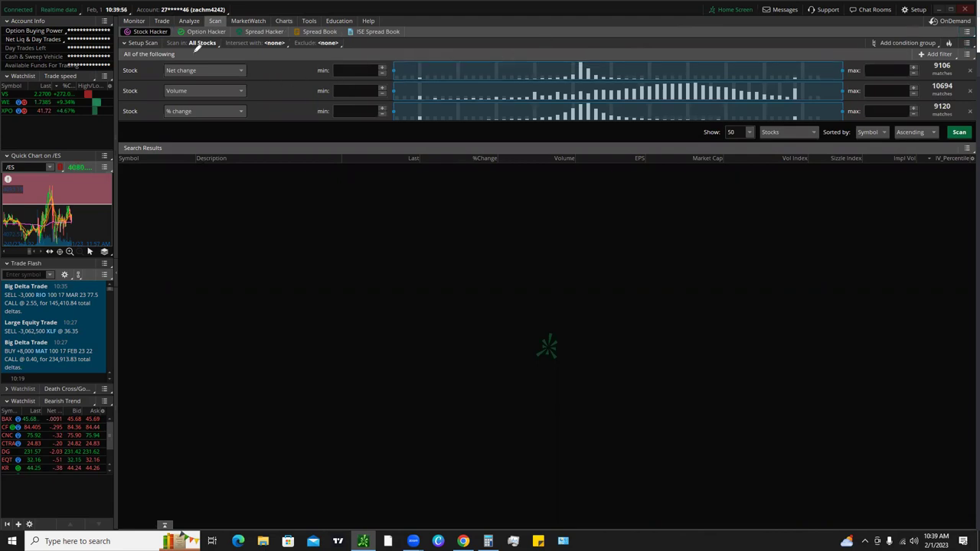
- Set the scan universe to the public Weeklys list
{"action": "left_click_drag", "start_coordinate": [305, 67], "coordinate": [195, 44]}
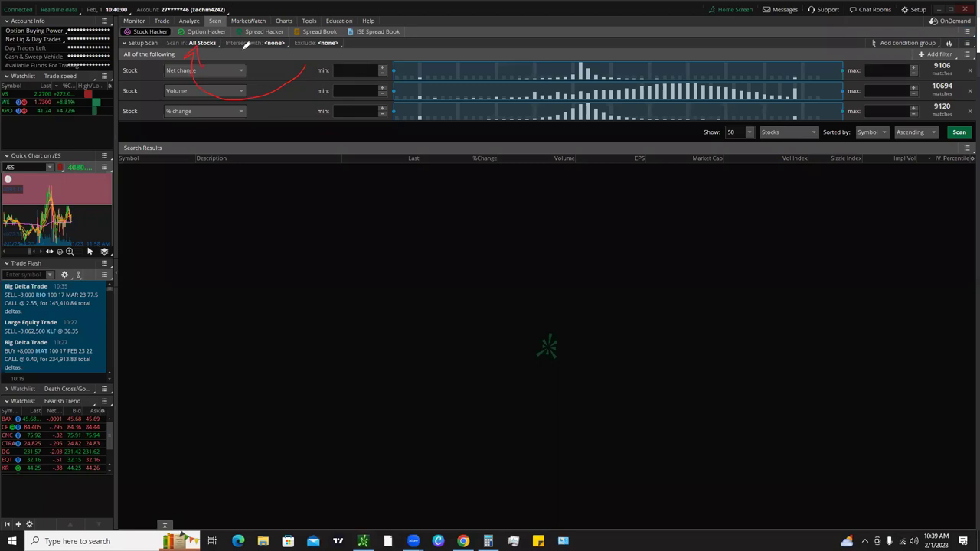
{"action": "left_click", "coordinate": [203, 43]}
{"action": "mouse_move", "coordinate": [190, 135]}
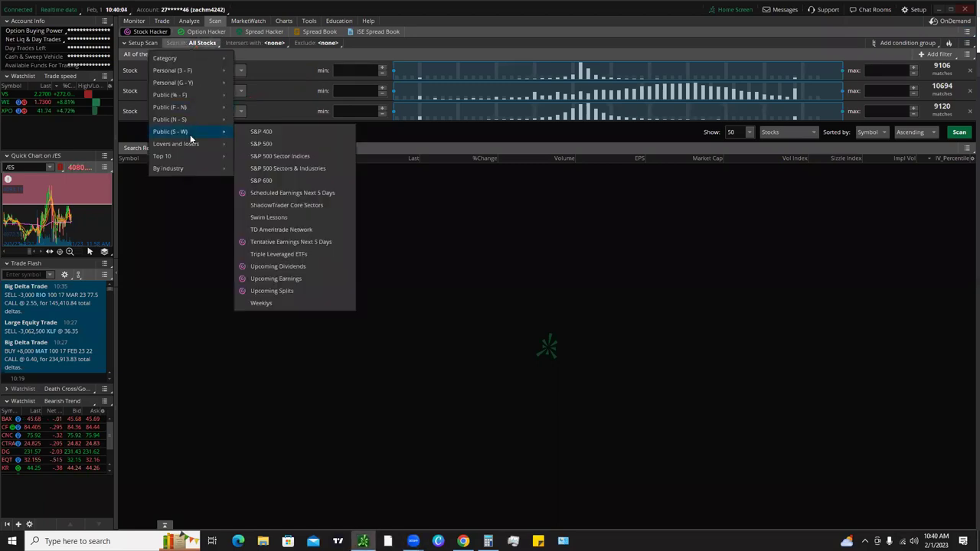
{"action": "left_click", "coordinate": [261, 304]}
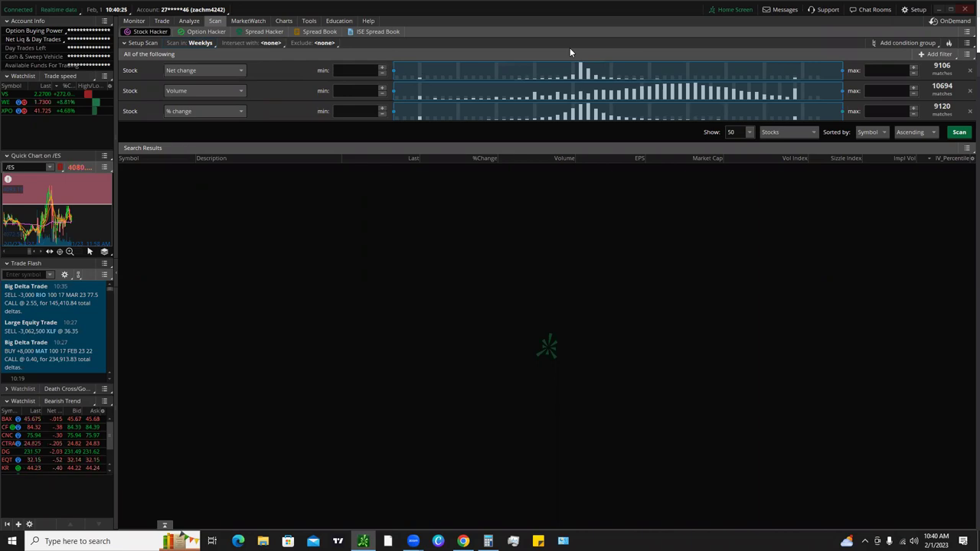
- Remove the default net change, volume and % change filters from the scan
{"action": "left_click", "coordinate": [969, 71]}
{"action": "left_click", "coordinate": [969, 71]}
{"action": "left_click", "coordinate": [970, 71]}
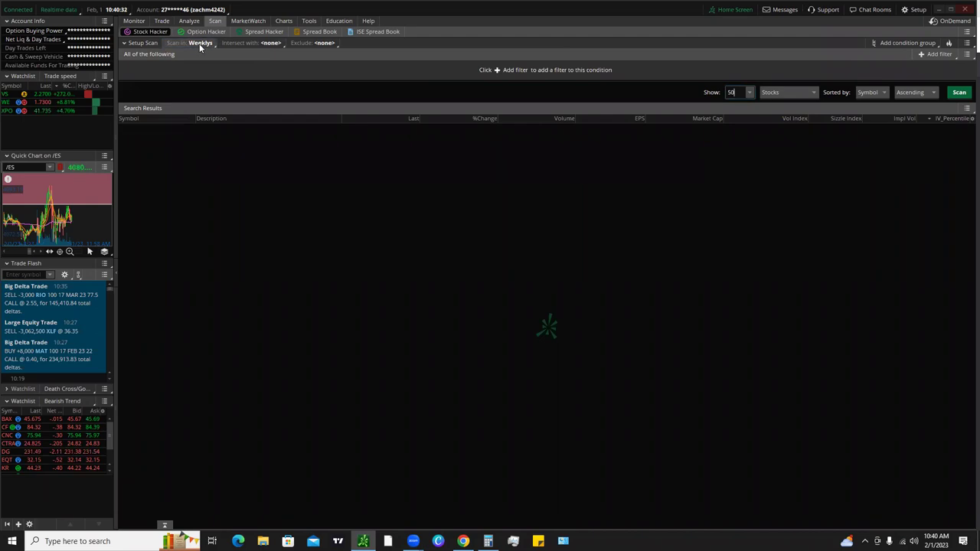
- Add a Stock filter to the scan and base it on the Last price
{"action": "left_click", "coordinate": [937, 54]}
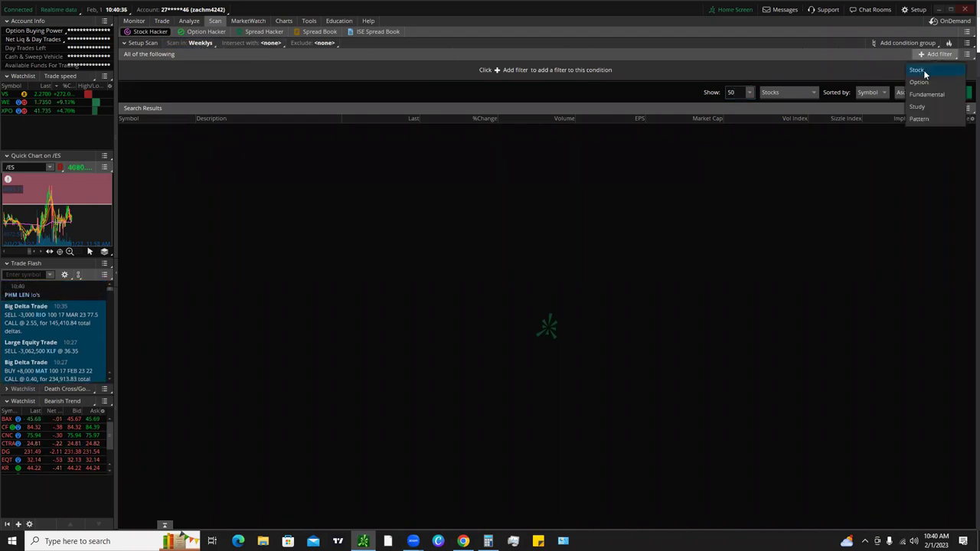
{"action": "left_click", "coordinate": [922, 71]}
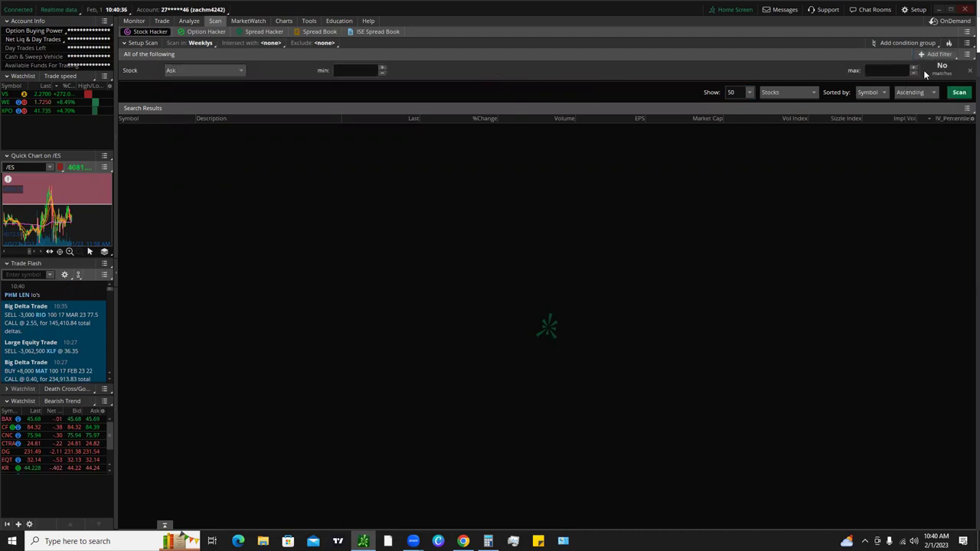
{"action": "left_click", "coordinate": [207, 66]}
{"action": "scroll", "coordinate": [211, 129], "scroll_direction": "down", "scroll_amount": 5}
{"action": "scroll", "coordinate": [208, 136], "scroll_direction": "up", "scroll_amount": 3}
{"action": "left_click", "coordinate": [183, 114]}
- Limit the Last price filter to a minimum of 5.00 and a maximum of 200, and delete that filter again
{"action": "left_click", "coordinate": [349, 69]}
{"action": "key", "text": "BackSpace"}
{"action": "left_click", "coordinate": [870, 70]}
{"action": "key", "text": "BackSpace"}
{"action": "key", "text": "BackSpace"}
{"action": "key", "text": "BackSpace"}
{"action": "key", "text": "BackSpace"}
{"action": "key", "text": "BackSpace"}
{"action": "key", "text": "BackSpace"}
{"action": "key", "text": "BackSpace"}
{"action": "key", "text": "BackSpace"}
{"action": "type", "text": "2000"}
{"action": "key", "text": "BackSpace"}
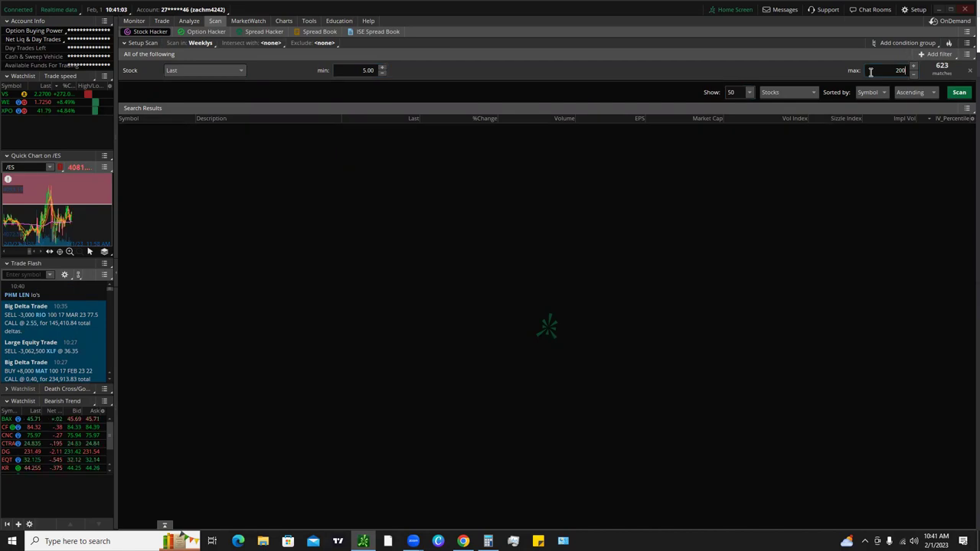
{"action": "left_click", "coordinate": [969, 71]}
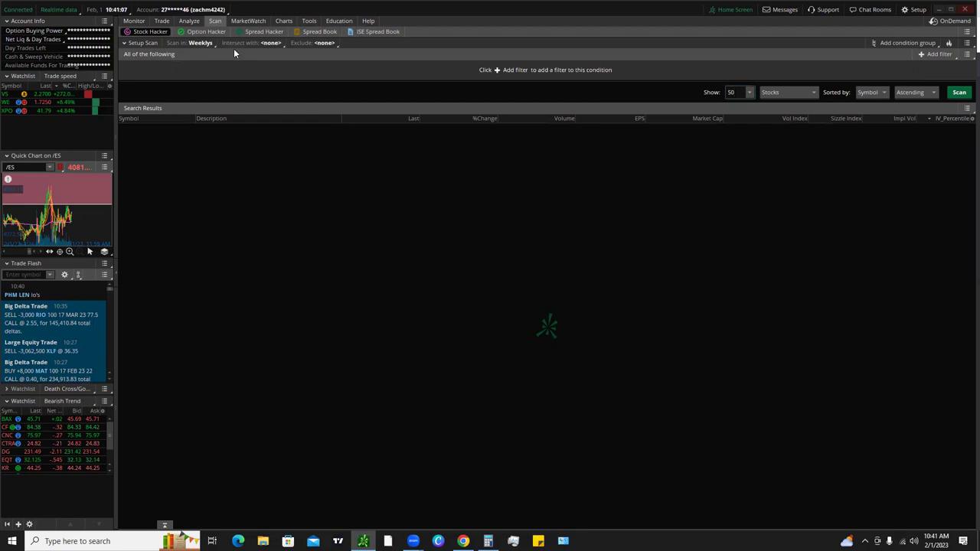
- Add a Study filter to the scan using the IV_Percentile volatility study
{"action": "left_click", "coordinate": [931, 52]}
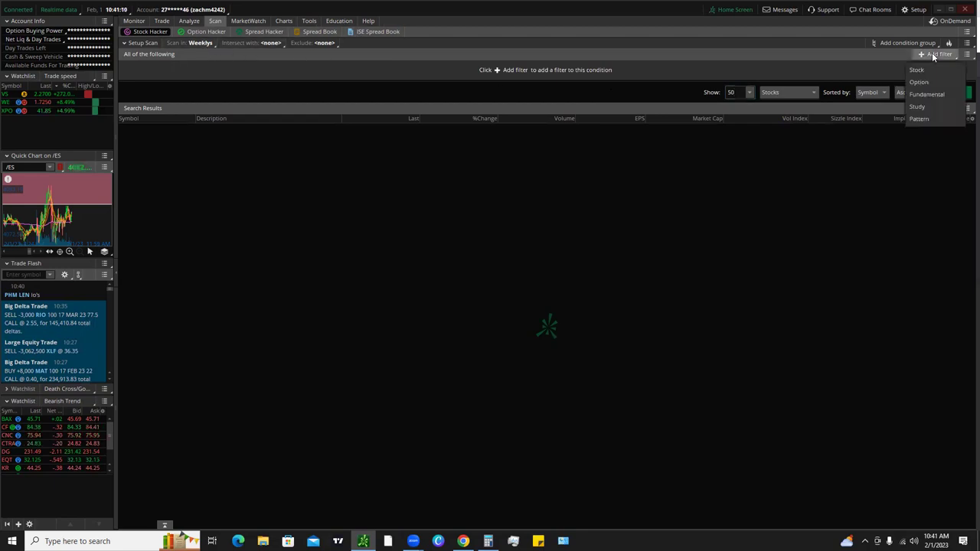
{"action": "left_click", "coordinate": [917, 107]}
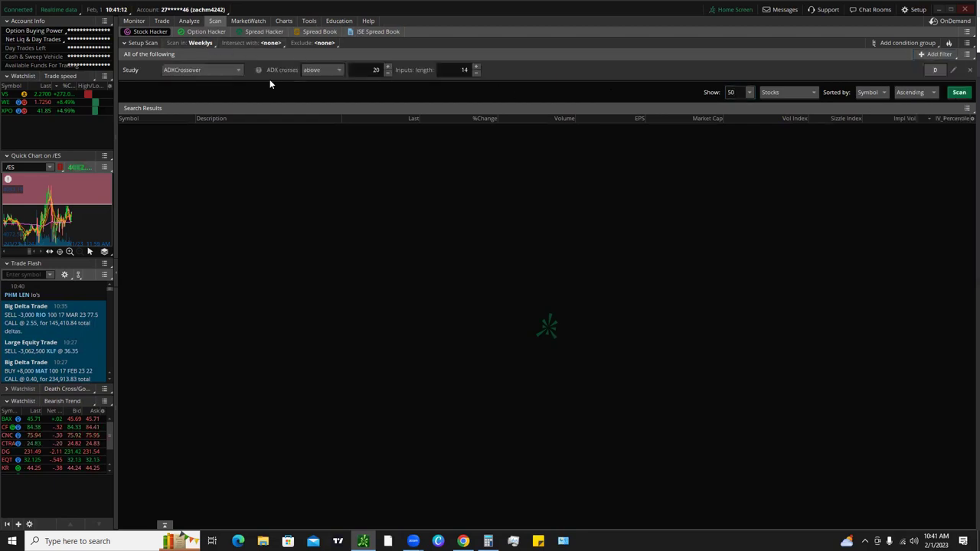
{"action": "left_click", "coordinate": [193, 71]}
{"action": "mouse_move", "coordinate": [180, 211]}
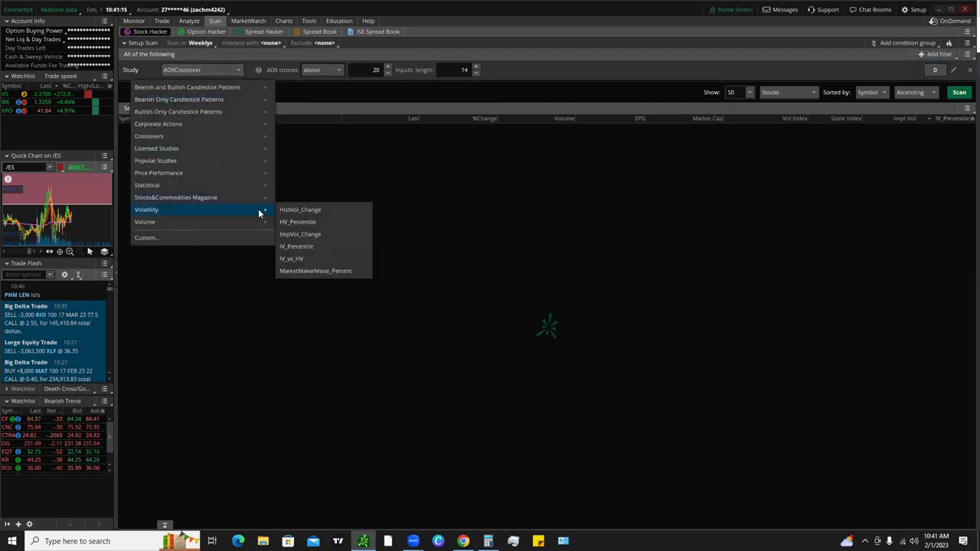
{"action": "left_click", "coordinate": [300, 244]}
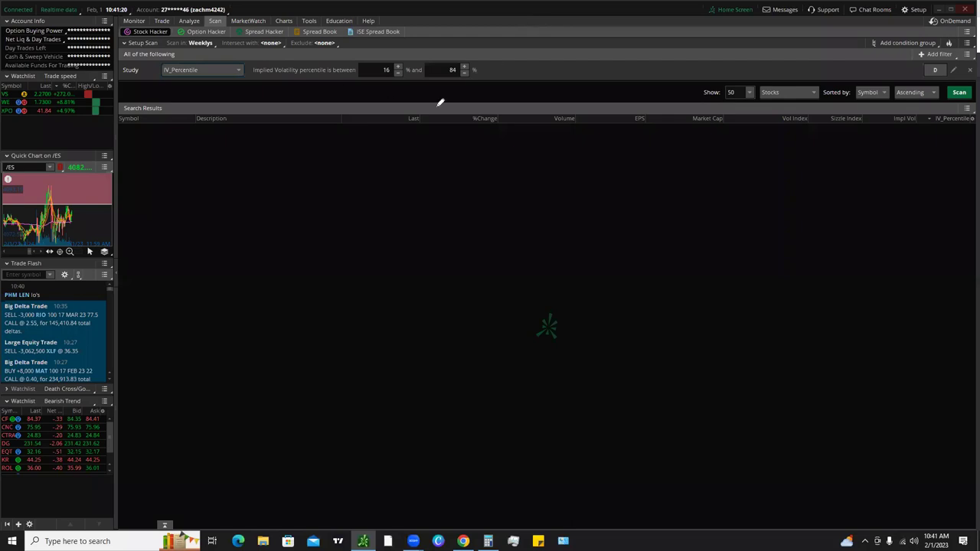
- Set the implied volatility percentile range to between 40% and 100%
{"action": "left_click_drag", "start_coordinate": [441, 103], "coordinate": [490, 64]}
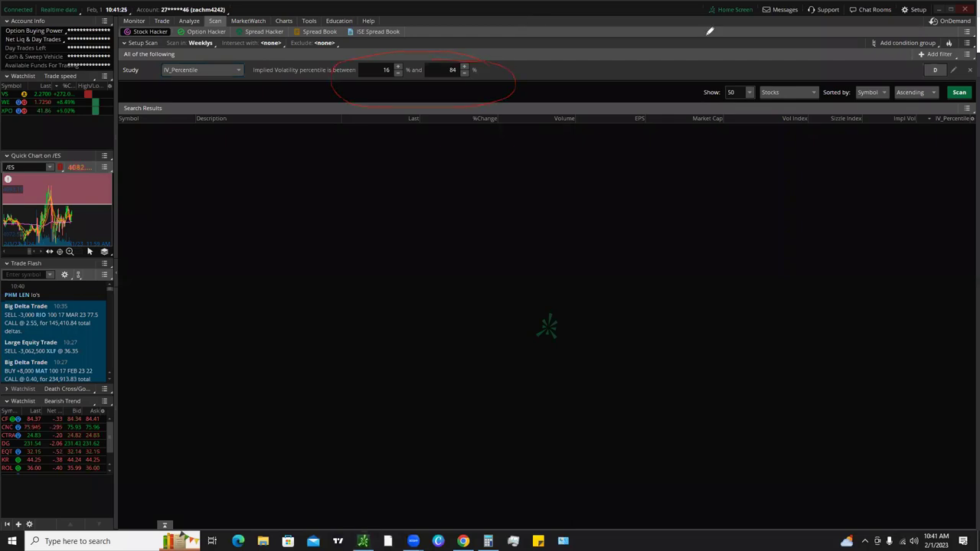
{"action": "left_click_drag", "start_coordinate": [375, 90], "coordinate": [387, 77]}
{"action": "left_click_drag", "start_coordinate": [455, 95], "coordinate": [460, 69]}
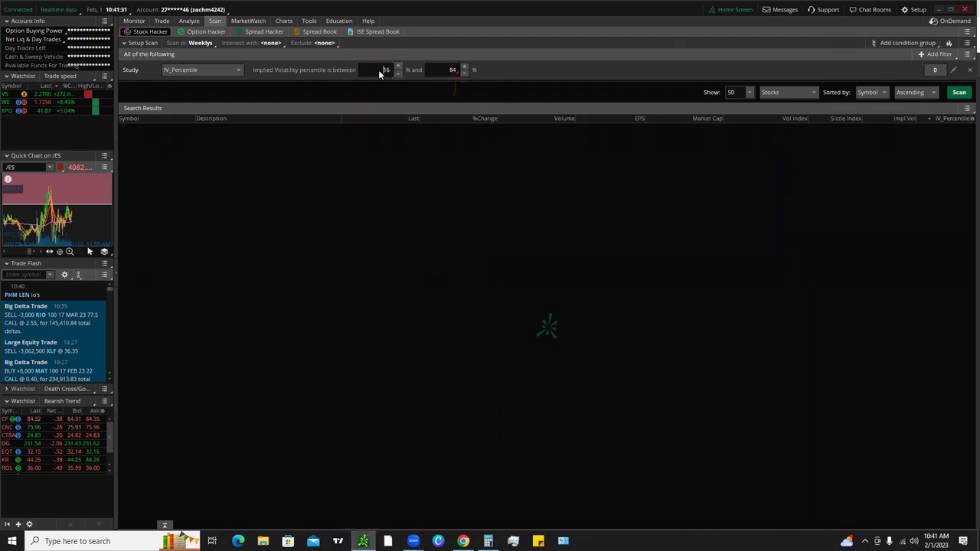
{"action": "key", "text": "BackSpace"}
{"action": "key", "text": "BackSpace"}
{"action": "type", "text": "40"}
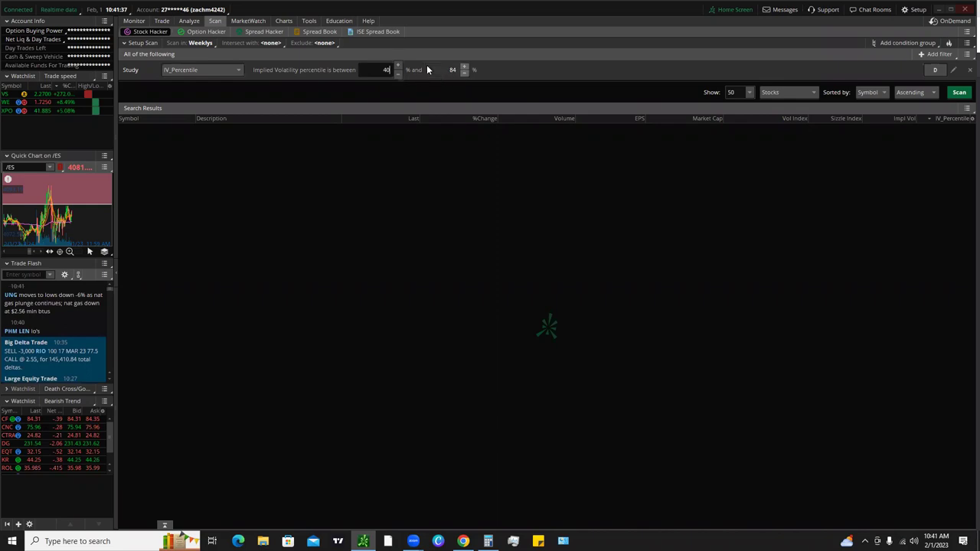
{"action": "left_click", "coordinate": [443, 70]}
{"action": "key", "text": "BackSpace"}
{"action": "key", "text": "BackSpace"}
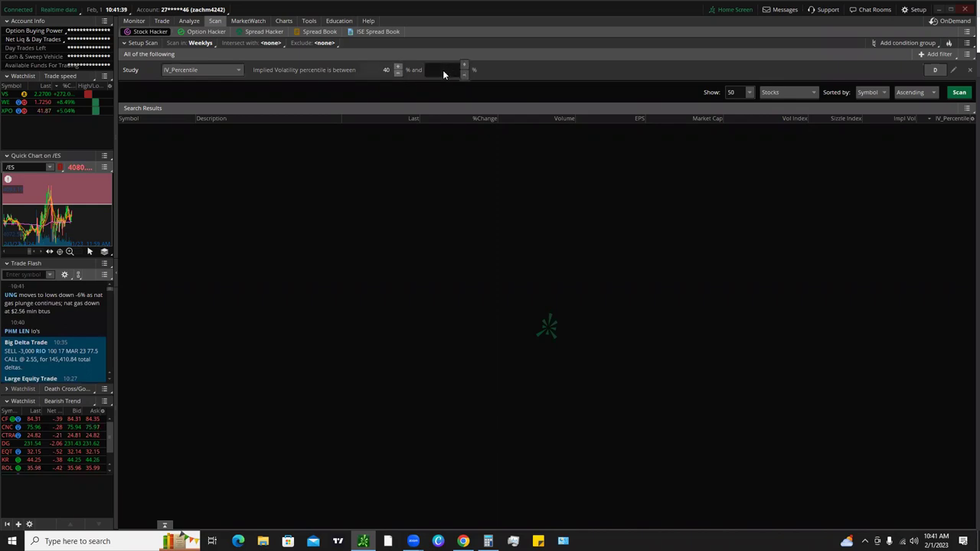
- Add a second Study filter, make it custom and delete its default ADXCrossover condition
{"action": "left_click", "coordinate": [929, 55]}
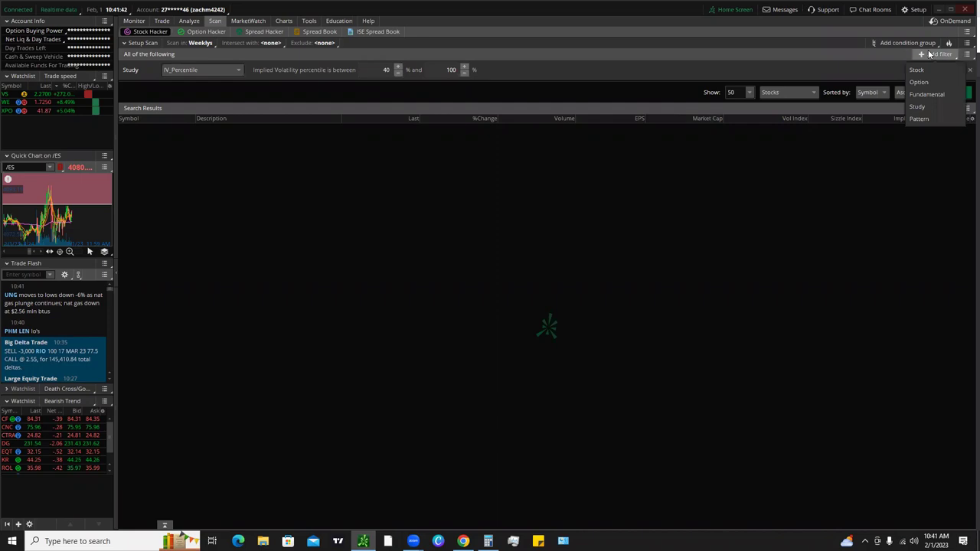
{"action": "left_click", "coordinate": [922, 108]}
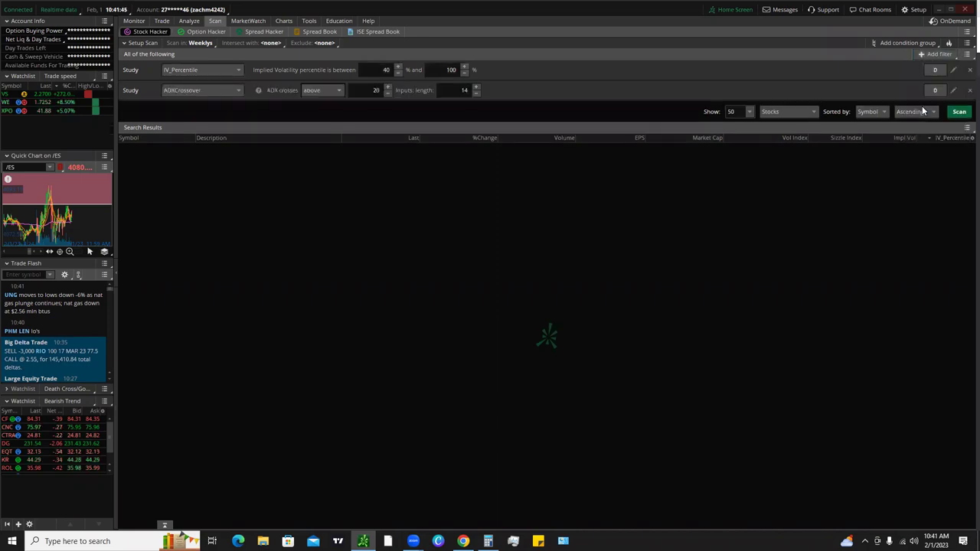
{"action": "left_click", "coordinate": [222, 91]}
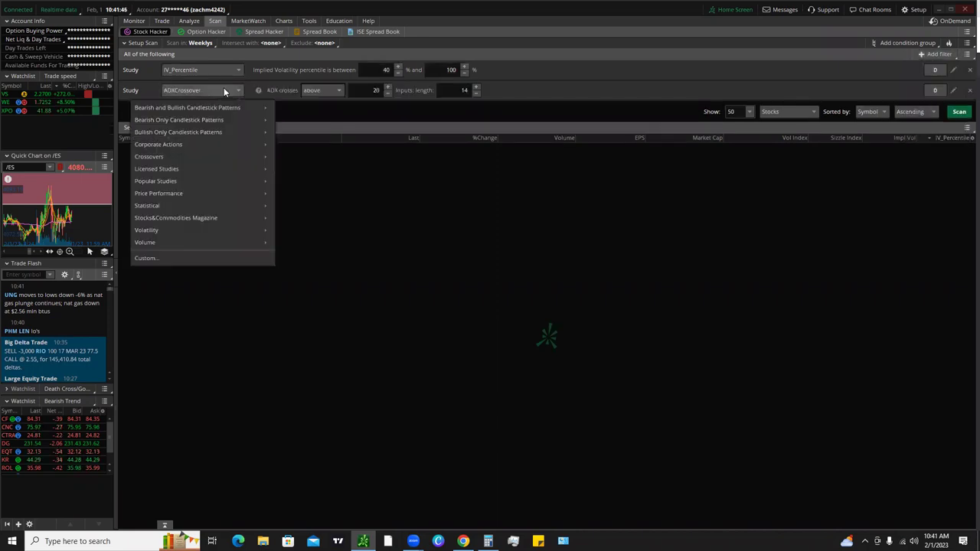
{"action": "left_click", "coordinate": [155, 258]}
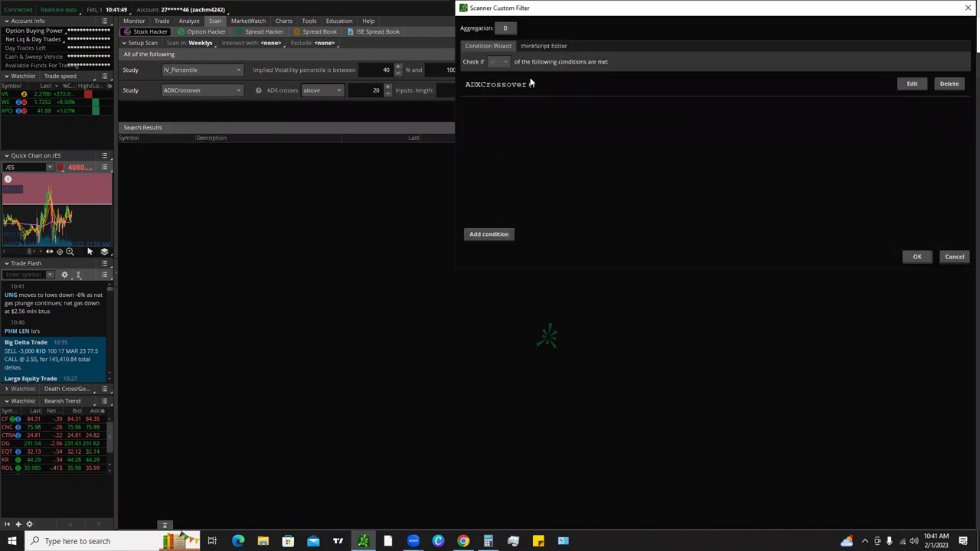
{"action": "left_click", "coordinate": [948, 84]}
- Add a new condition to the custom filter based on the ImpVolatility study
{"action": "left_click", "coordinate": [497, 234]}
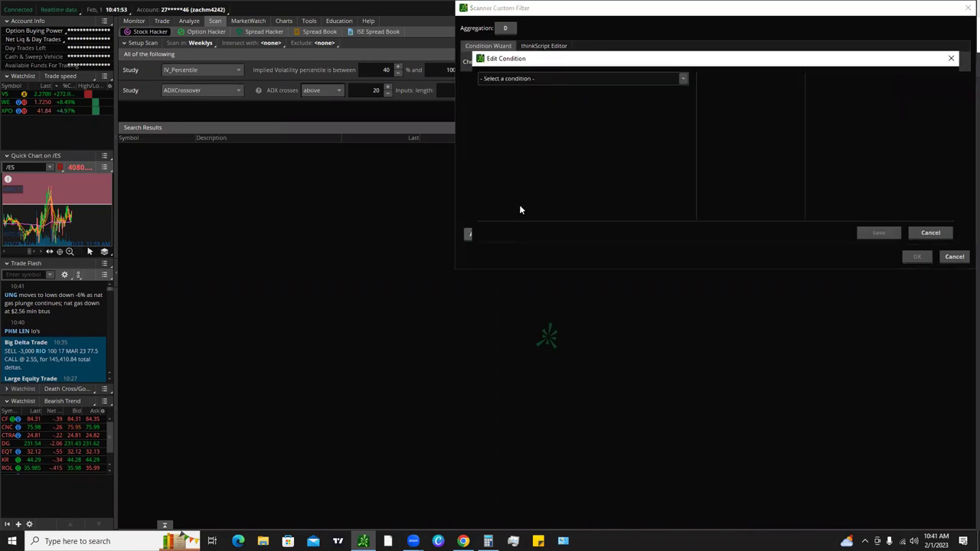
{"action": "left_click", "coordinate": [535, 78]}
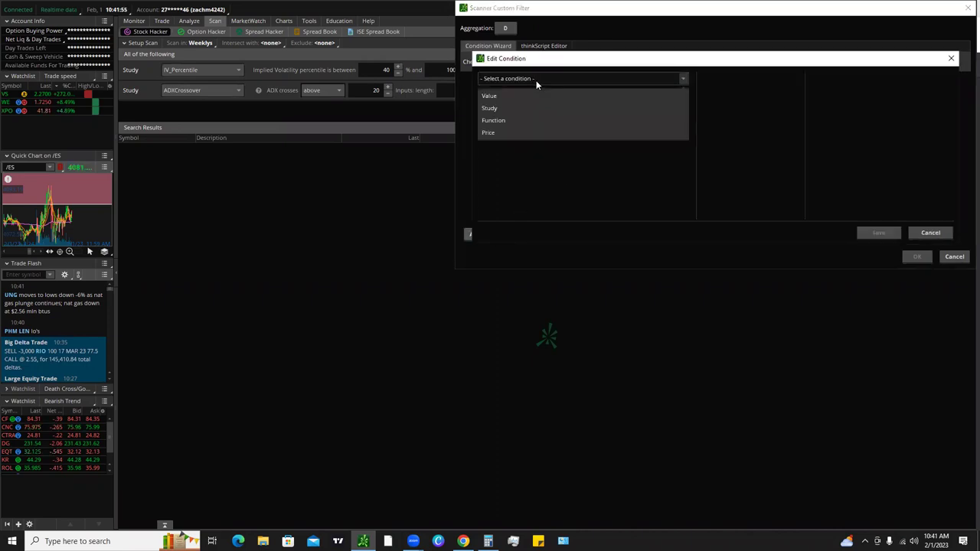
{"action": "left_click", "coordinate": [492, 109]}
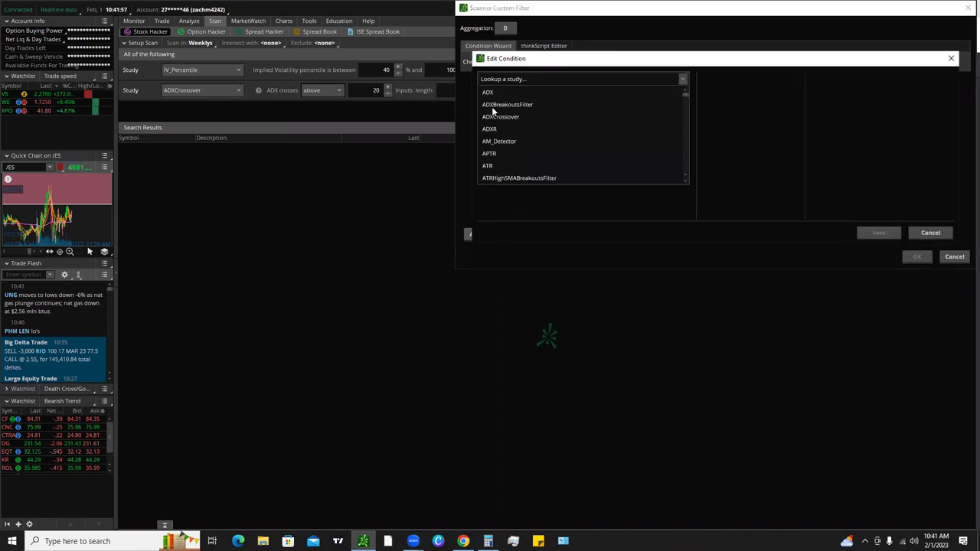
{"action": "left_click", "coordinate": [498, 78]}
{"action": "type", "text": "imp"}
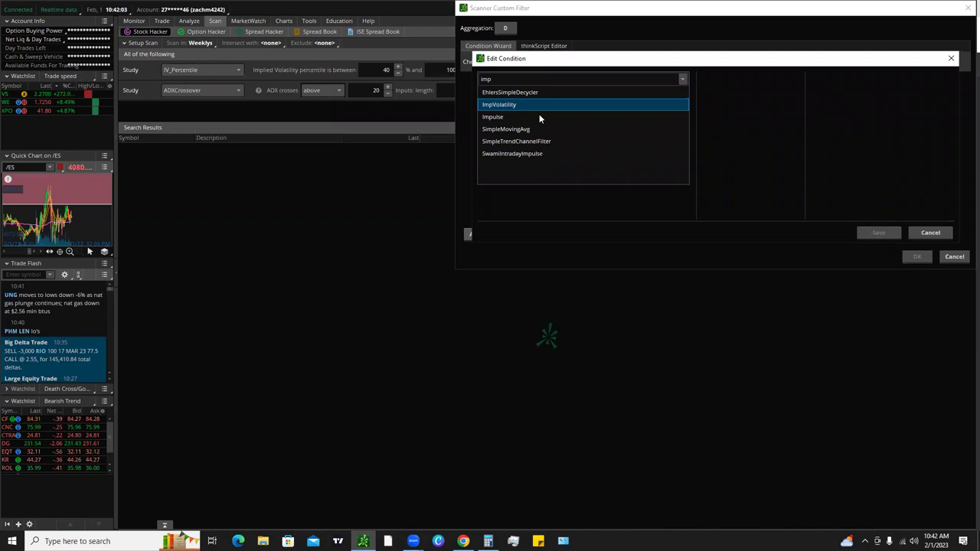
{"action": "left_click", "coordinate": [520, 104]}
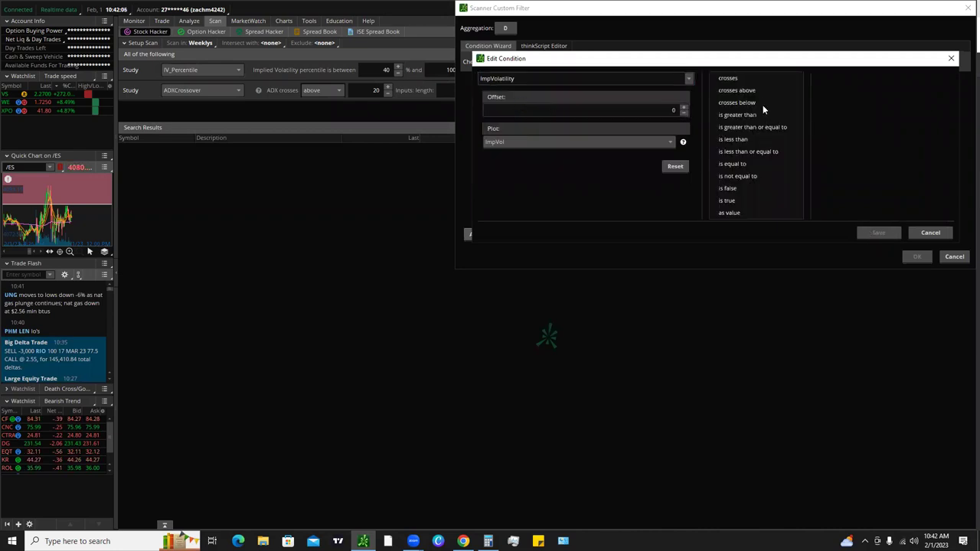
- Require ImpVolatility to be greater than or equal to the value 0.45 and save the condition
{"action": "left_click", "coordinate": [746, 127]}
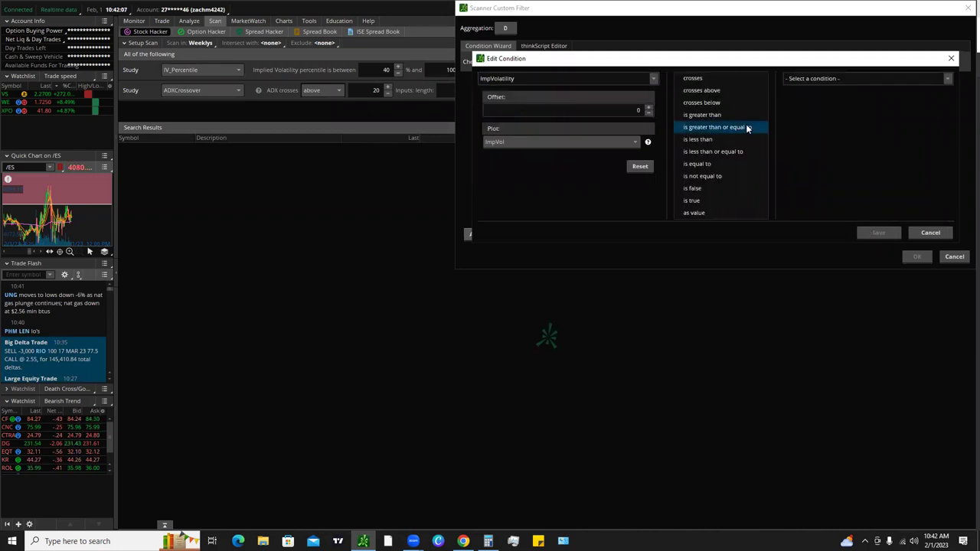
{"action": "left_click", "coordinate": [818, 79]}
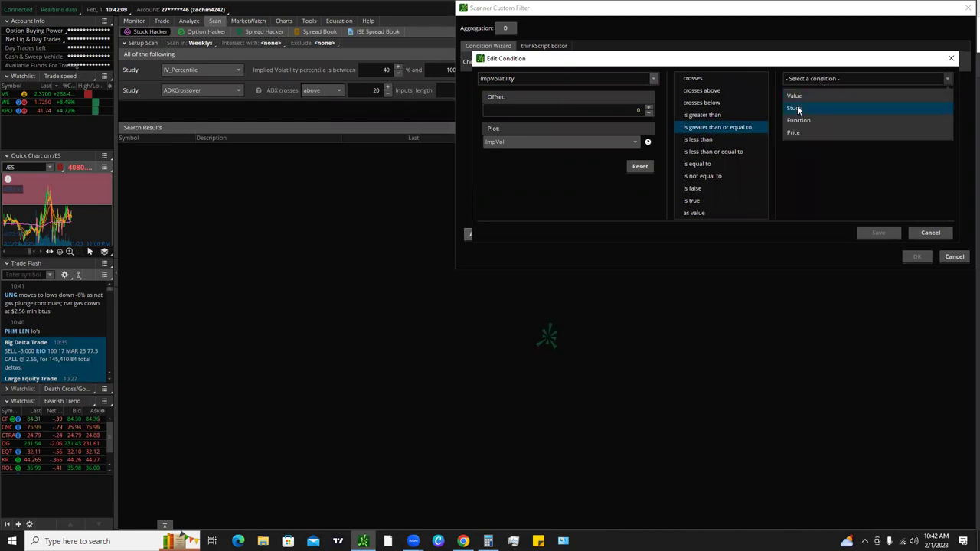
{"action": "left_click", "coordinate": [796, 98]}
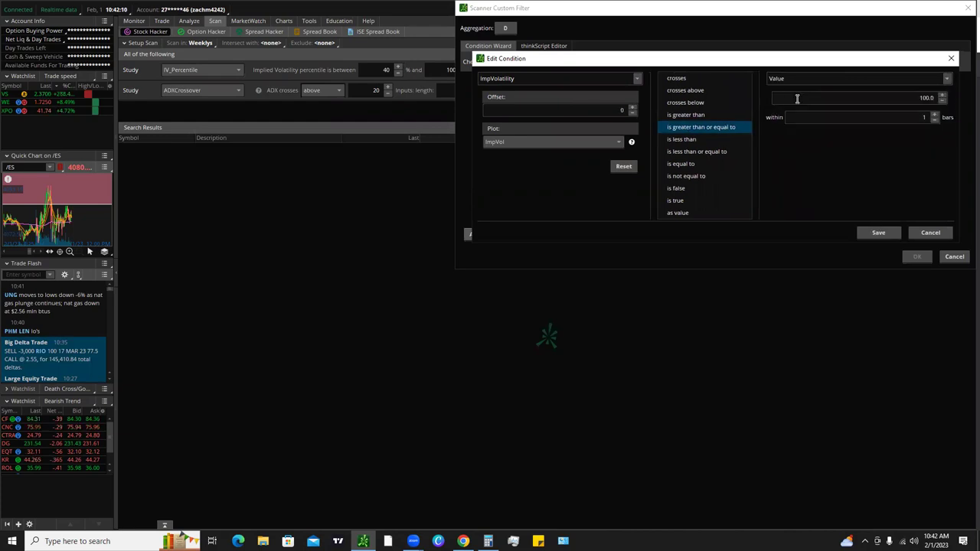
{"action": "double_click", "coordinate": [922, 98]}
{"action": "key", "text": "BackSpace"}
{"action": "left_click", "coordinate": [875, 231]}
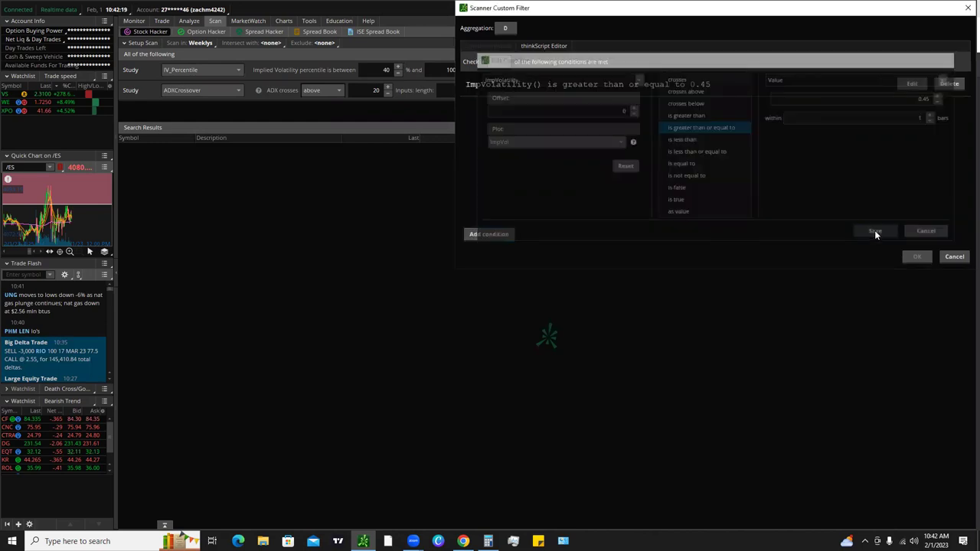
- Confirm the custom implied volatility filter and run the stock scan
{"action": "left_click", "coordinate": [919, 256]}
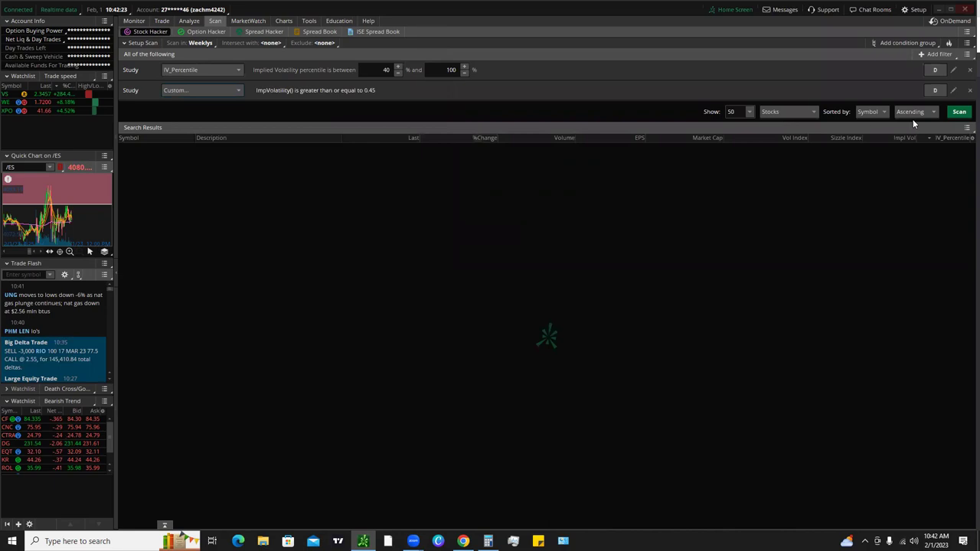
{"action": "left_click", "coordinate": [961, 113]}
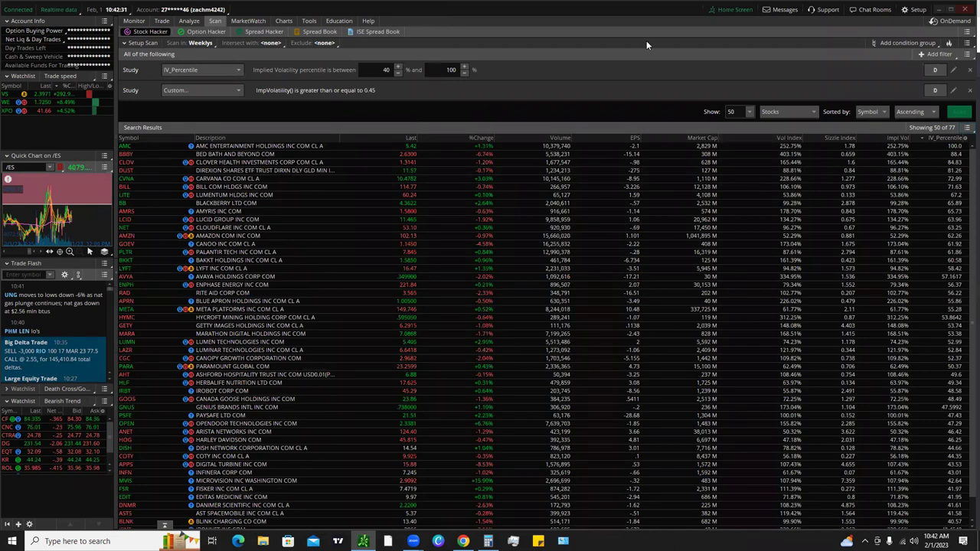
{"action": "mouse_move", "coordinate": [899, 127]}
{"action": "left_mouse_down"}
{"action": "mouse_move", "coordinate": [955, 142]}
{"action": "mouse_move", "coordinate": [955, 117]}
{"action": "left_mouse_up"}
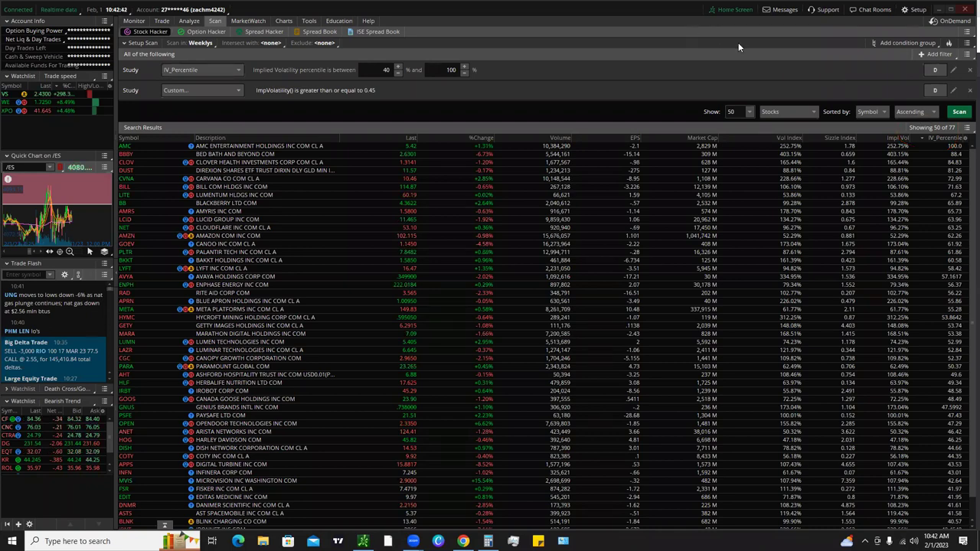
- Customize the search results columns by looking up "imp", adding Impl Vol to the current set and removing that duplicate again
{"action": "left_click", "coordinate": [923, 138]}
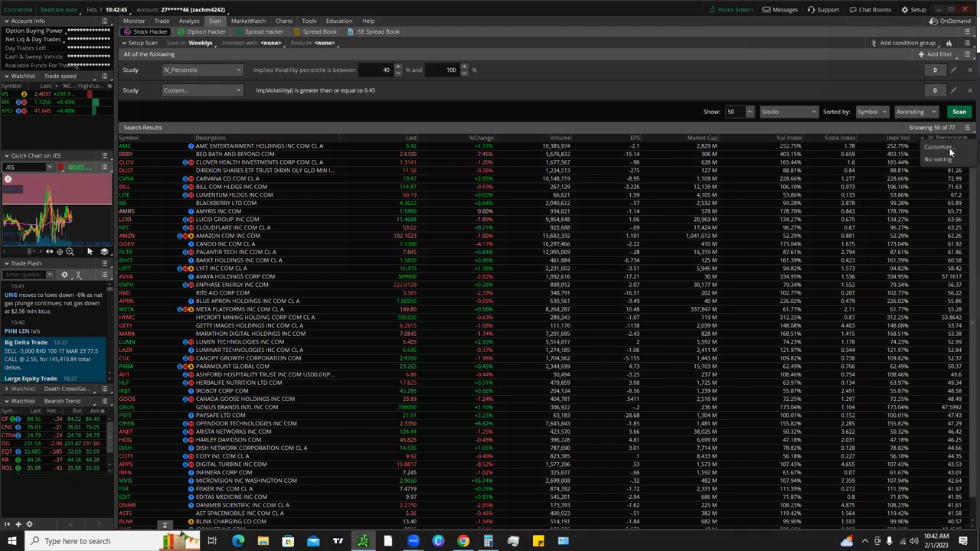
{"action": "left_click", "coordinate": [949, 150]}
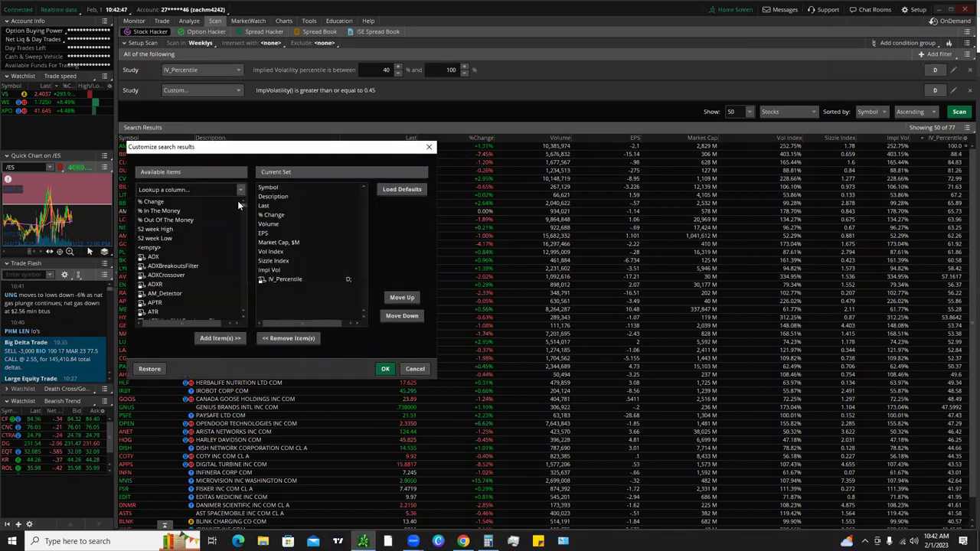
{"action": "left_click", "coordinate": [223, 189]}
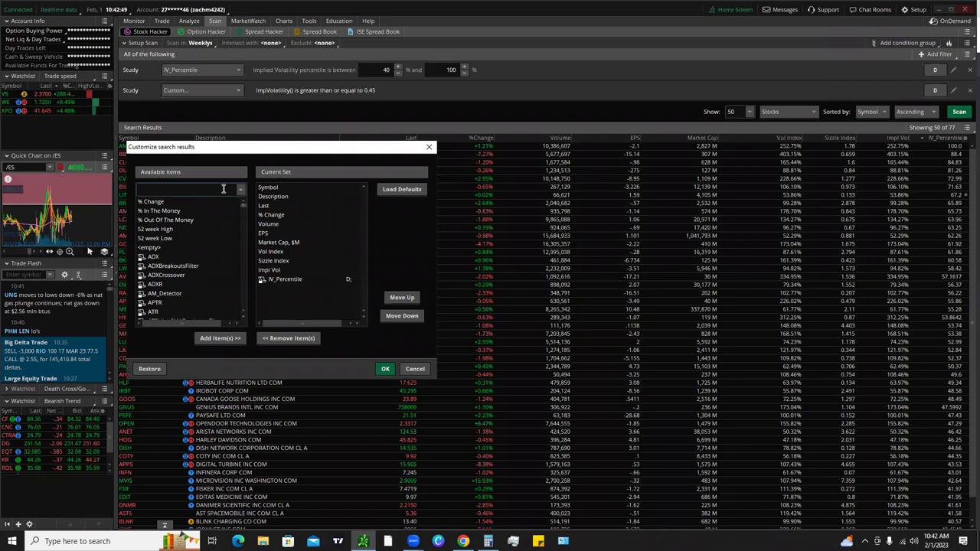
{"action": "type", "text": "imp"}
{"action": "left_click", "coordinate": [180, 221]}
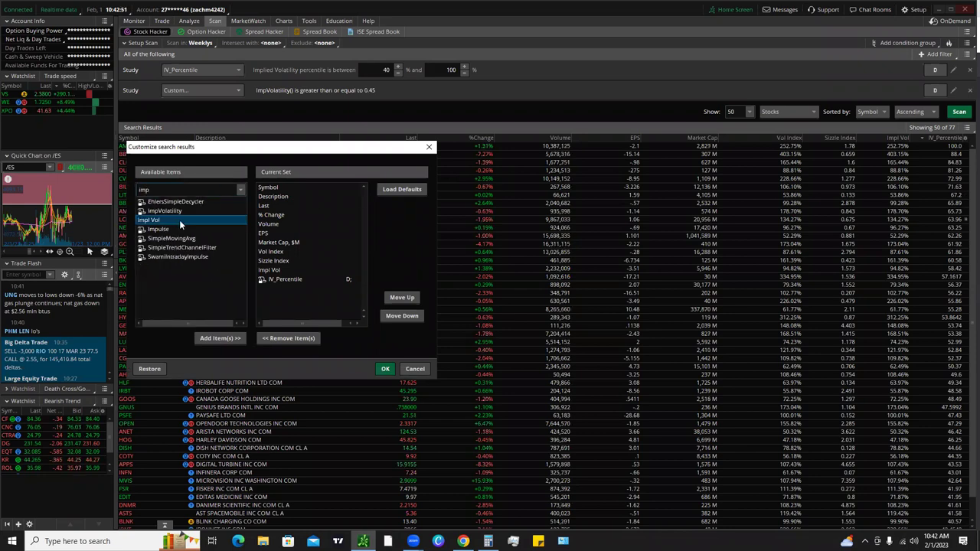
{"action": "left_click", "coordinate": [216, 338]}
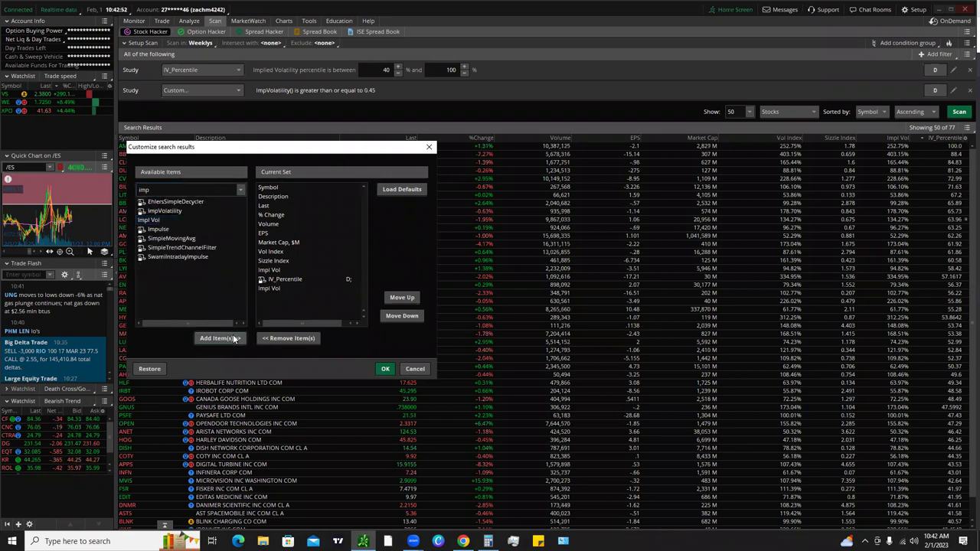
{"action": "left_click", "coordinate": [280, 287]}
{"action": "left_click", "coordinate": [287, 338]}
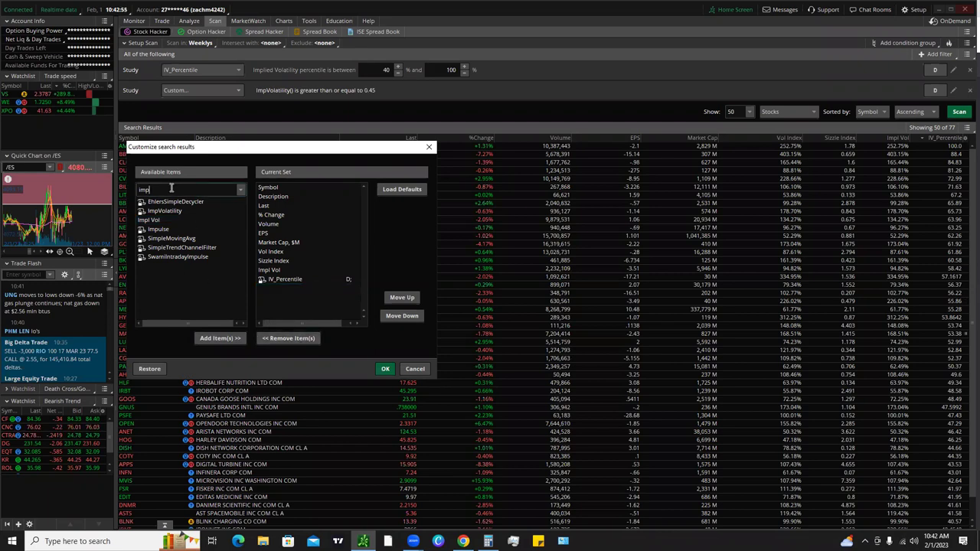
- Look up "iv p" in the available columns, add IV_Percentile, remove the duplicate again and confirm the column set
{"action": "key", "text": "BackSpace"}
{"action": "key", "text": "BackSpace"}
{"action": "key", "text": "BackSpace"}
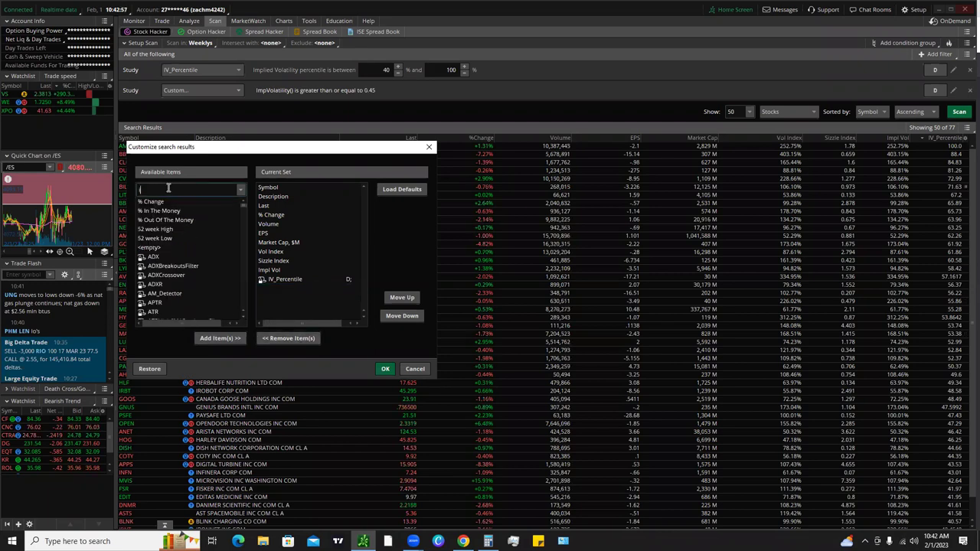
{"action": "type", "text": "IV"}
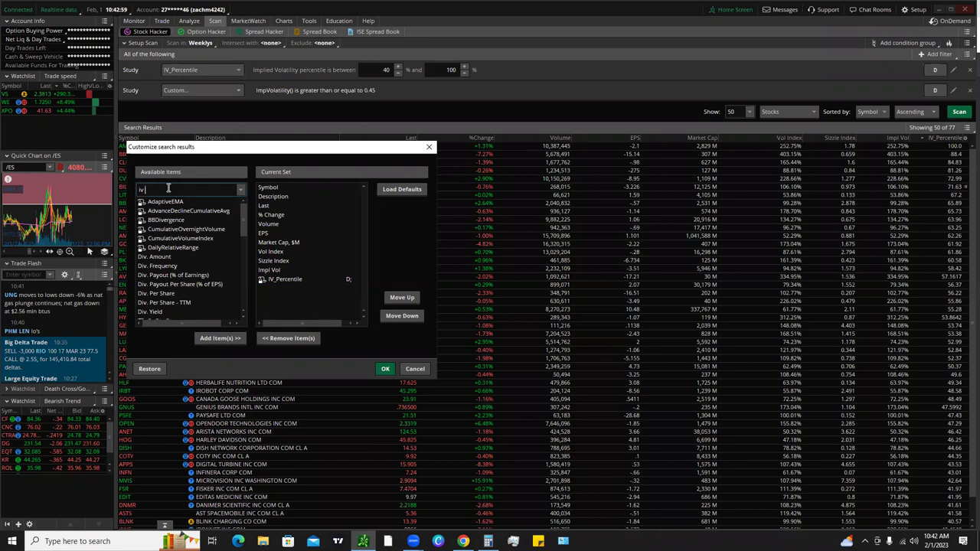
{"action": "type", "text": " p"}
{"action": "left_click", "coordinate": [154, 249]}
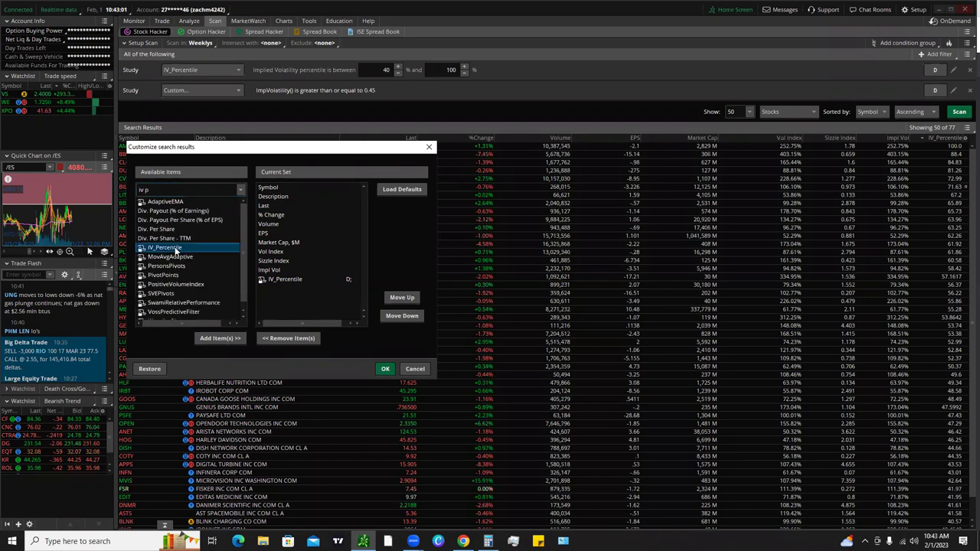
{"action": "left_click", "coordinate": [219, 338]}
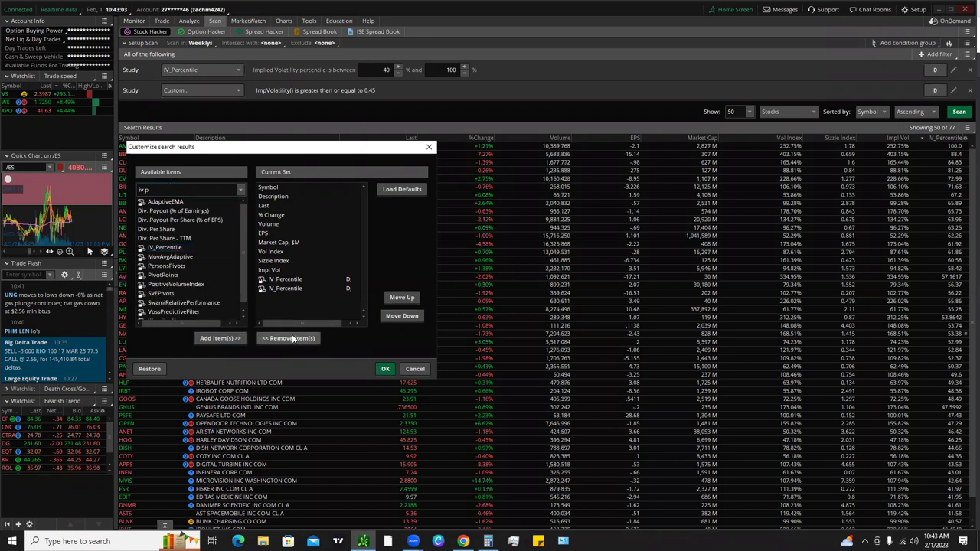
{"action": "left_click", "coordinate": [285, 288]}
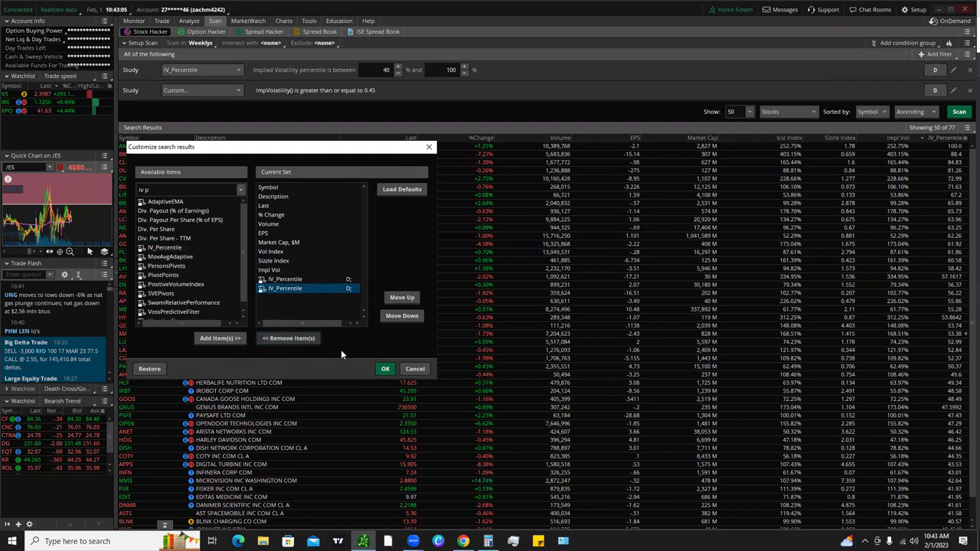
{"action": "left_click", "coordinate": [288, 338]}
{"action": "left_click", "coordinate": [385, 368]}
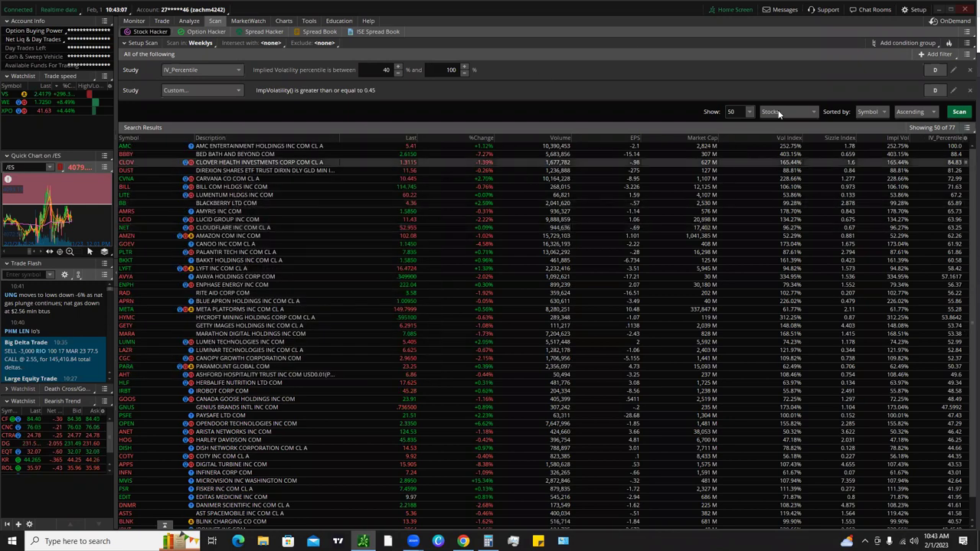
- Sort the search results by IV_Percentile from highest to lowest
{"action": "left_click", "coordinate": [937, 140]}
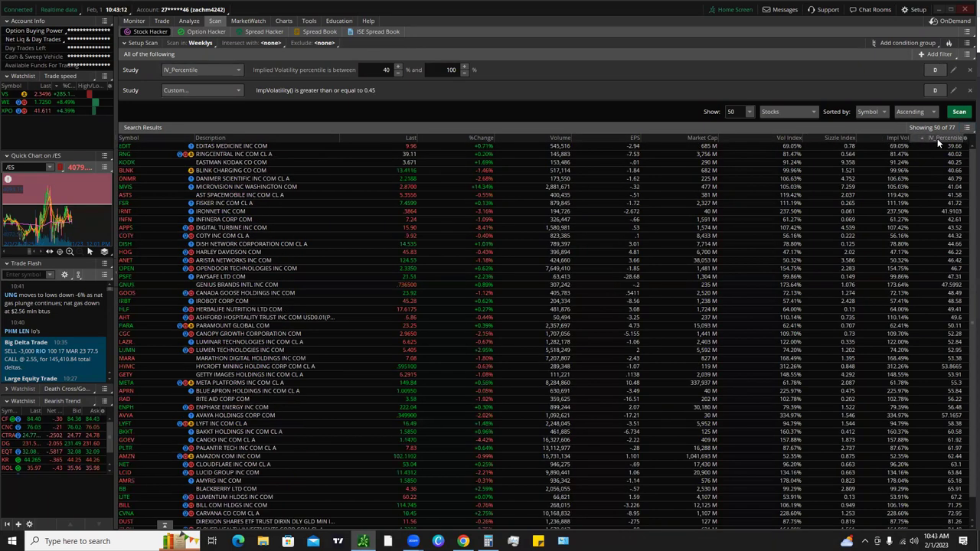
{"action": "left_click", "coordinate": [937, 138]}
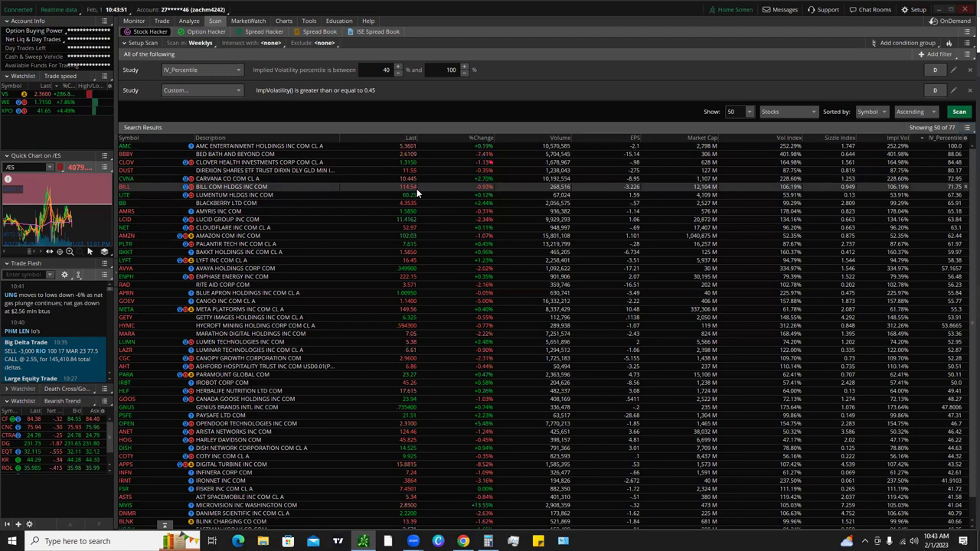
- Open the price chart for BILL and review the studies and strategies added to it
{"action": "mouse_move", "coordinate": [288, 20]}
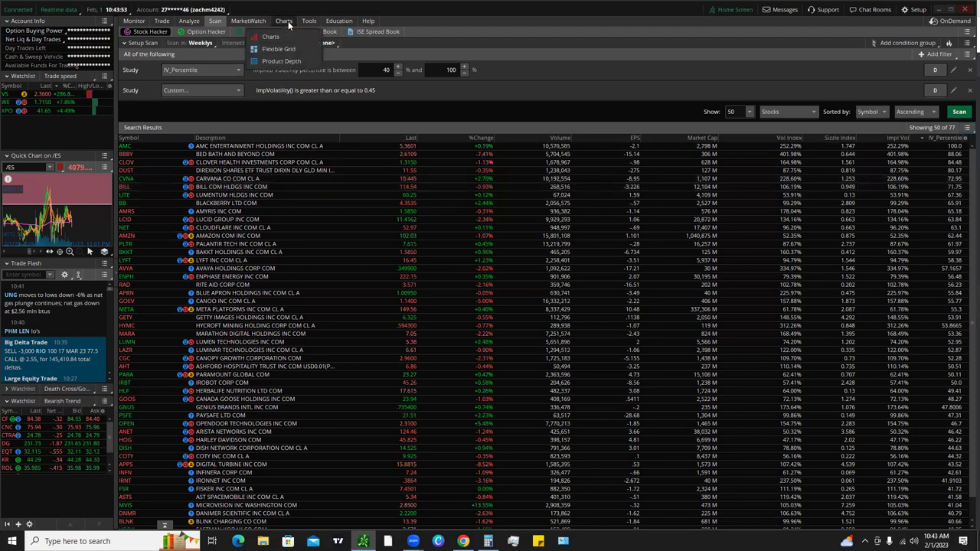
{"action": "left_click", "coordinate": [288, 20]}
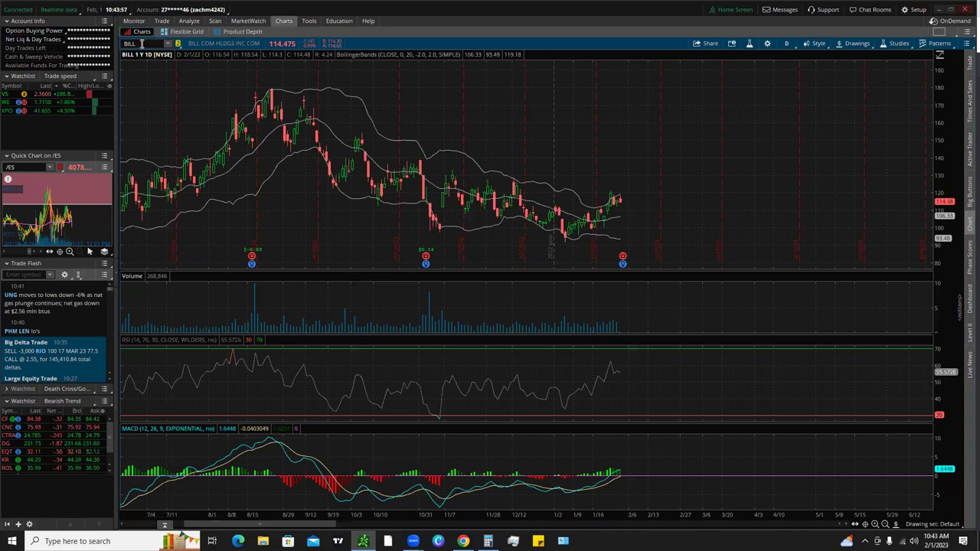
{"action": "left_click", "coordinate": [901, 45]}
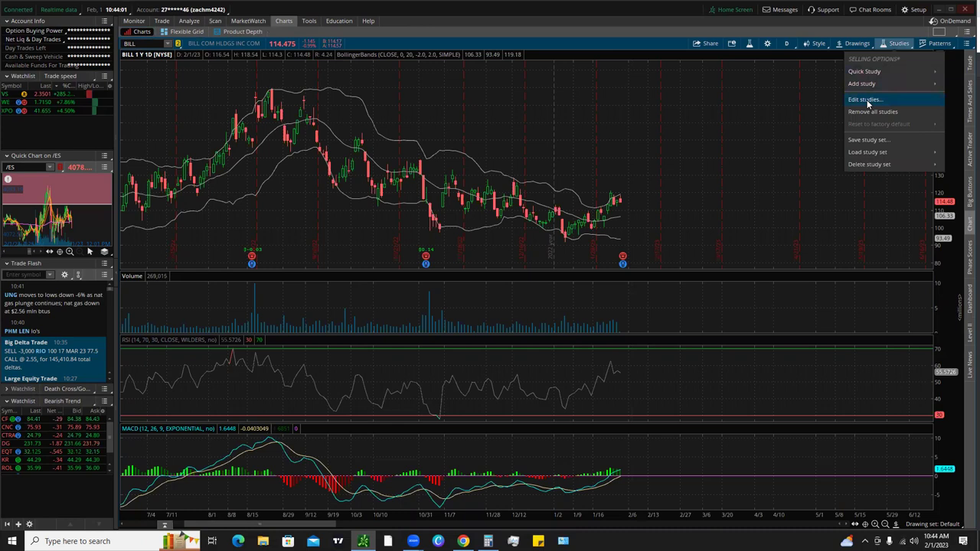
{"action": "left_click", "coordinate": [865, 100]}
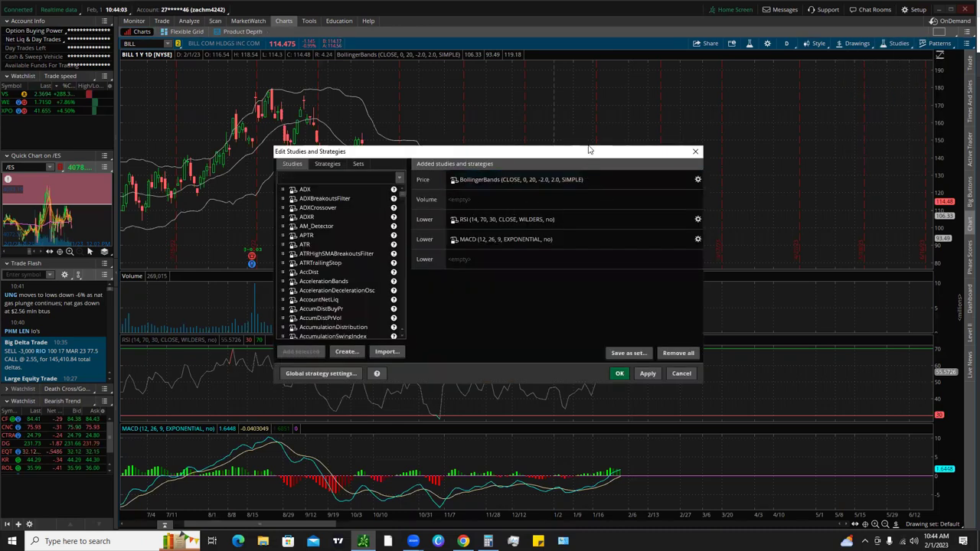
{"action": "left_click_drag", "start_coordinate": [590, 150], "coordinate": [596, 115]}
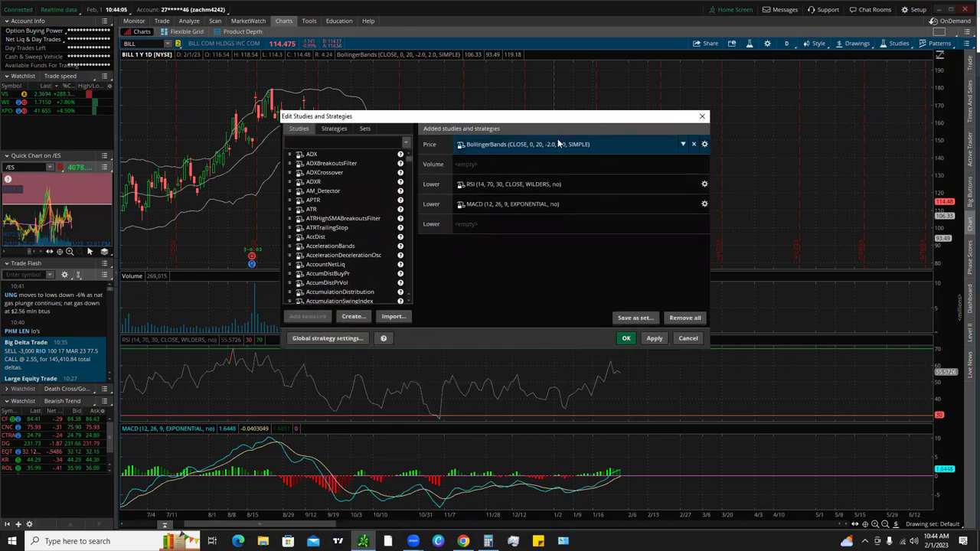
{"action": "left_click", "coordinate": [703, 117]}
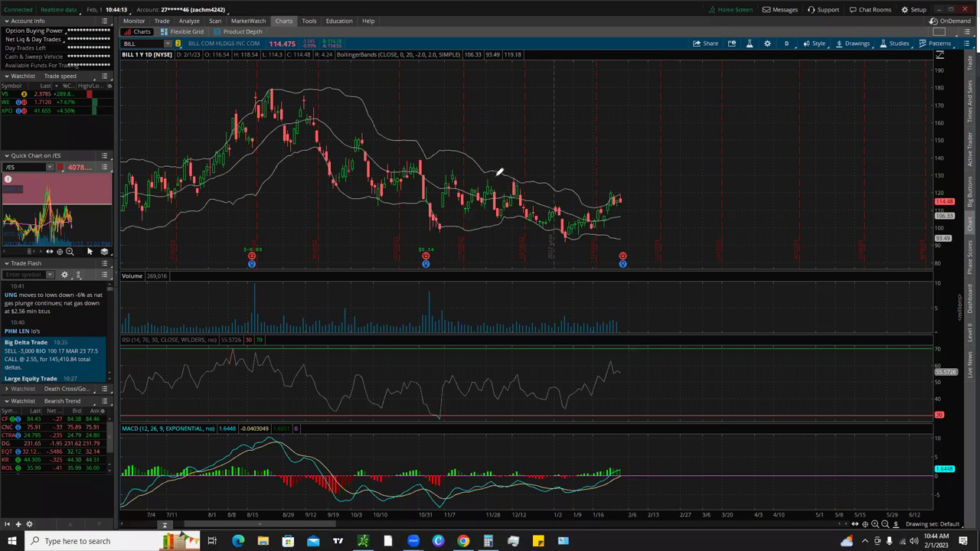
{"action": "mouse_move", "coordinate": [377, 189]}
{"action": "left_mouse_down"}
{"action": "mouse_move", "coordinate": [396, 202]}
{"action": "mouse_move", "coordinate": [374, 194]}
{"action": "left_mouse_up"}
{"action": "mouse_move", "coordinate": [437, 219]}
{"action": "left_mouse_down"}
{"action": "mouse_move", "coordinate": [440, 230]}
{"action": "mouse_move", "coordinate": [433, 219]}
{"action": "left_mouse_up"}
{"action": "mouse_move", "coordinate": [334, 170]}
{"action": "left_mouse_down"}
{"action": "mouse_move", "coordinate": [332, 186]}
{"action": "mouse_move", "coordinate": [363, 140]}
{"action": "left_mouse_up"}
{"action": "mouse_move", "coordinate": [269, 79]}
{"action": "left_mouse_down"}
{"action": "mouse_move", "coordinate": [254, 96]}
{"action": "mouse_move", "coordinate": [265, 106]}
{"action": "mouse_move", "coordinate": [254, 87]}
{"action": "mouse_move", "coordinate": [269, 92]}
{"action": "mouse_move", "coordinate": [291, 117]}
{"action": "mouse_move", "coordinate": [291, 151]}
{"action": "left_mouse_up"}
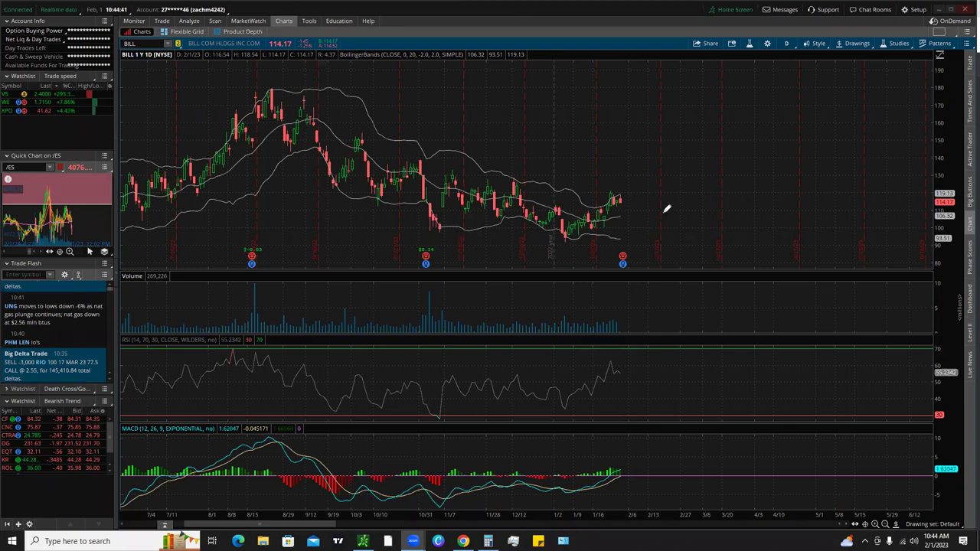
{"action": "mouse_move", "coordinate": [647, 191]}
{"action": "left_mouse_down"}
{"action": "mouse_move", "coordinate": [641, 139]}
{"action": "mouse_move", "coordinate": [656, 142]}
{"action": "left_mouse_up"}
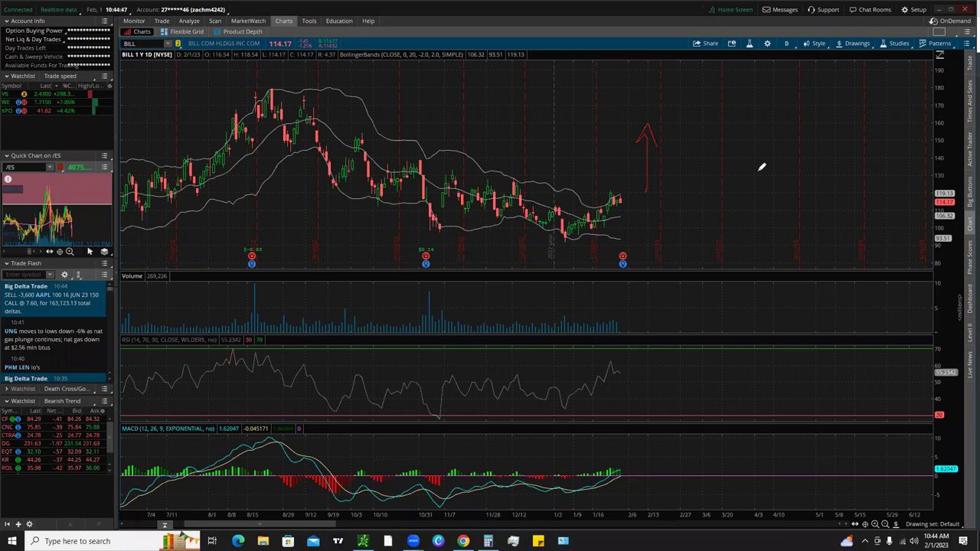
{"action": "mouse_move", "coordinate": [640, 247]}
{"action": "left_mouse_down"}
{"action": "mouse_move", "coordinate": [647, 263]}
{"action": "mouse_move", "coordinate": [631, 245]}
{"action": "left_mouse_up"}
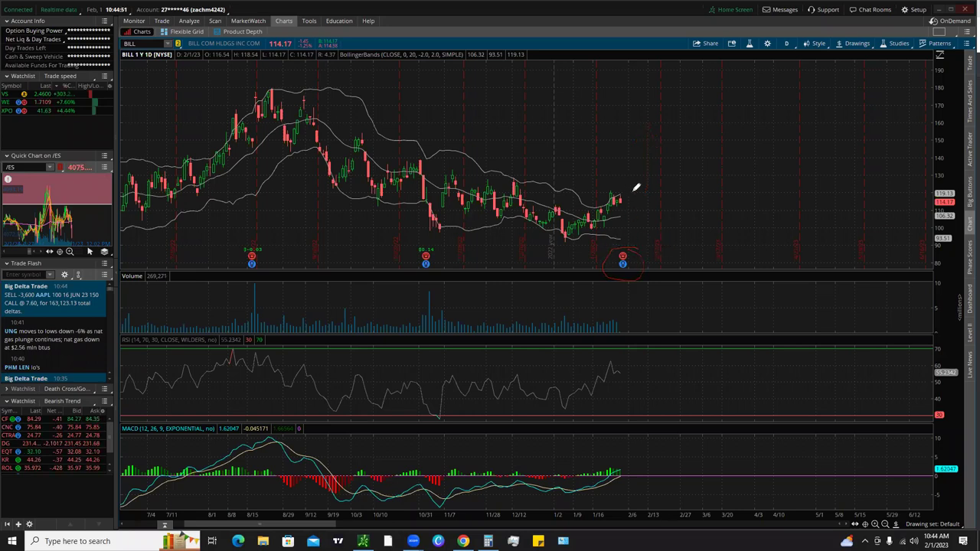
{"action": "mouse_move", "coordinate": [631, 246]}
{"action": "left_mouse_down"}
{"action": "mouse_move", "coordinate": [617, 254]}
{"action": "mouse_move", "coordinate": [631, 262]}
{"action": "mouse_move", "coordinate": [627, 251]}
{"action": "left_mouse_up"}
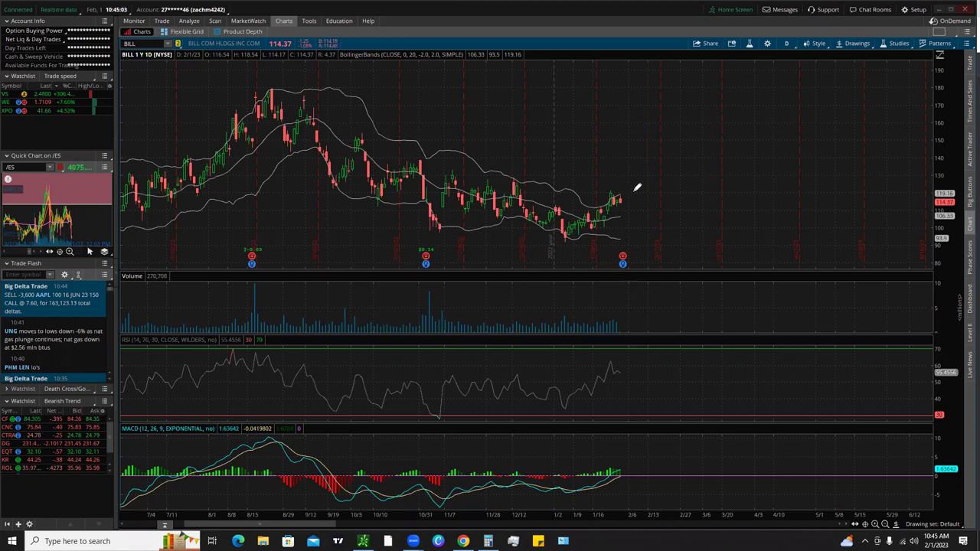
{"action": "mouse_move", "coordinate": [630, 188]}
{"action": "left_mouse_down"}
{"action": "mouse_move", "coordinate": [602, 203]}
{"action": "mouse_move", "coordinate": [614, 182]}
{"action": "left_mouse_up"}
- Open the option chain for BILL and review the columns included in its information layout
{"action": "left_click", "coordinate": [162, 21]}
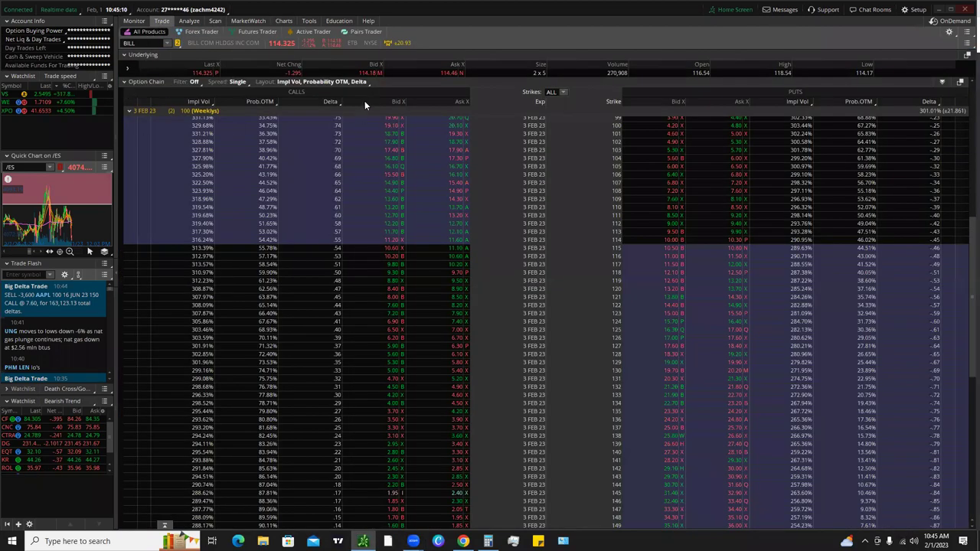
{"action": "left_click", "coordinate": [323, 81]}
{"action": "left_click", "coordinate": [284, 171]}
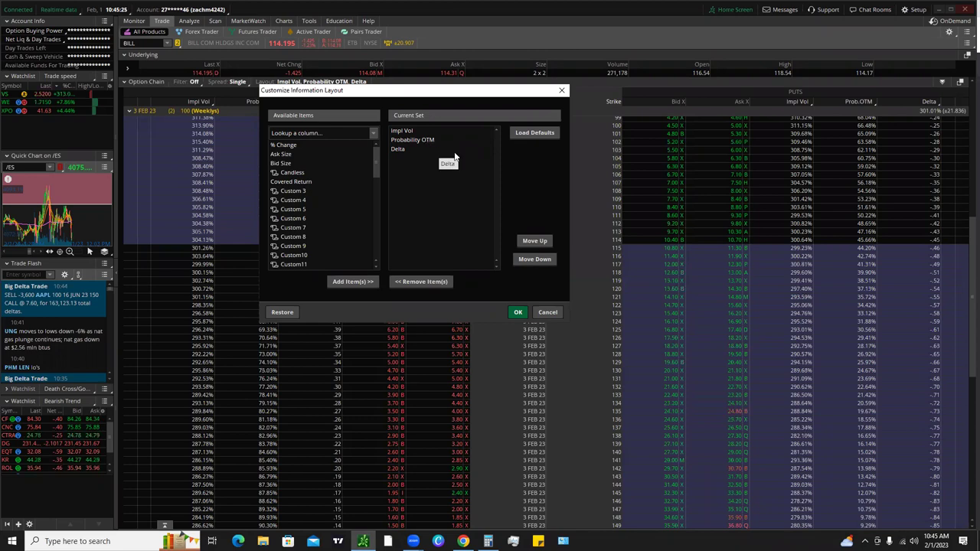
{"action": "left_click", "coordinate": [563, 90]}
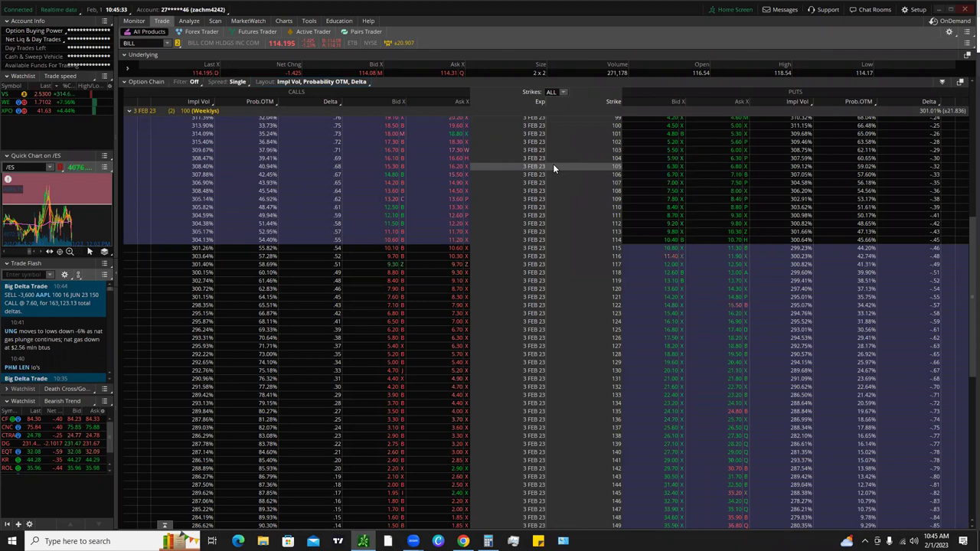
- Examine the 3 FEB 23 weekly strikes for BILL, comparing implied volatility, probability OTM, delta and premium
{"action": "scroll", "coordinate": [541, 271], "scroll_direction": "down", "scroll_amount": 1}
{"action": "scroll", "coordinate": [542, 272], "scroll_direction": "down", "scroll_amount": 1}
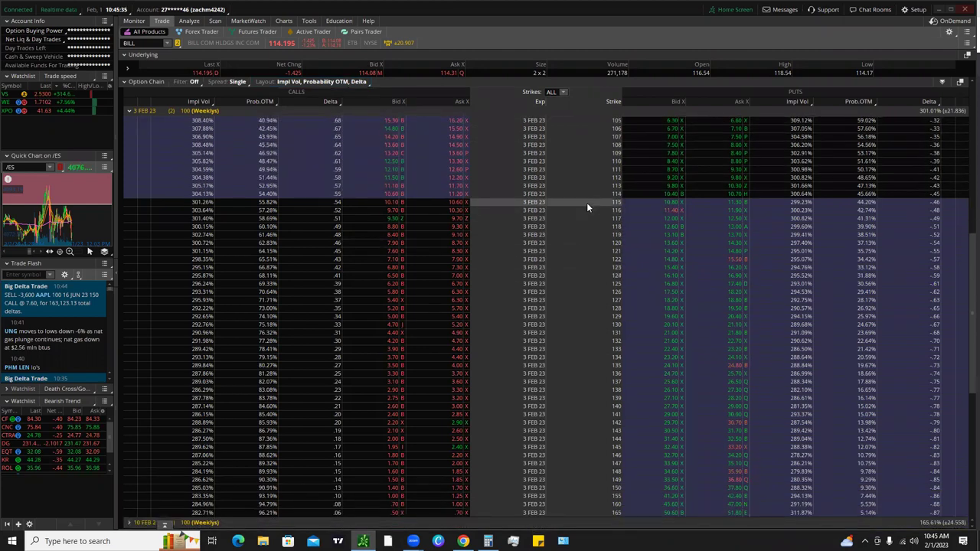
{"action": "scroll", "coordinate": [368, 153], "scroll_direction": "down", "scroll_amount": 1}
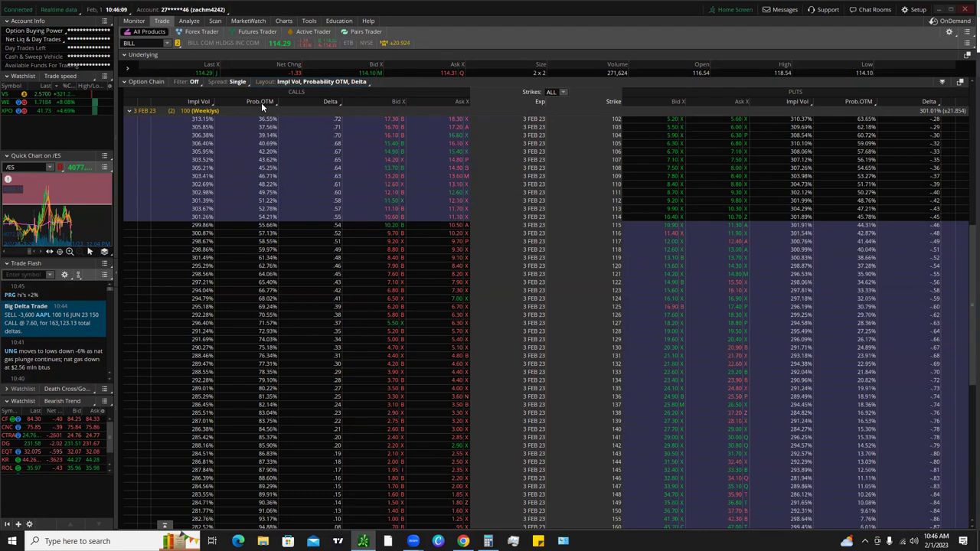
{"action": "scroll", "coordinate": [421, 435], "scroll_direction": "down", "scroll_amount": 2}
{"action": "scroll", "coordinate": [417, 429], "scroll_direction": "down", "scroll_amount": 2}
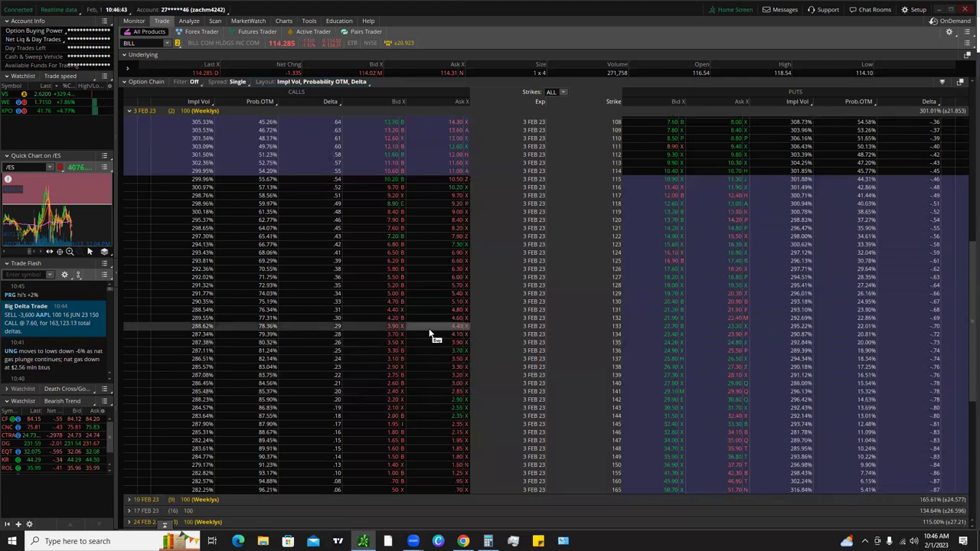
- Return to the BILL price chart to compare the option strikes with past price levels
{"action": "mouse_move", "coordinate": [292, 23]}
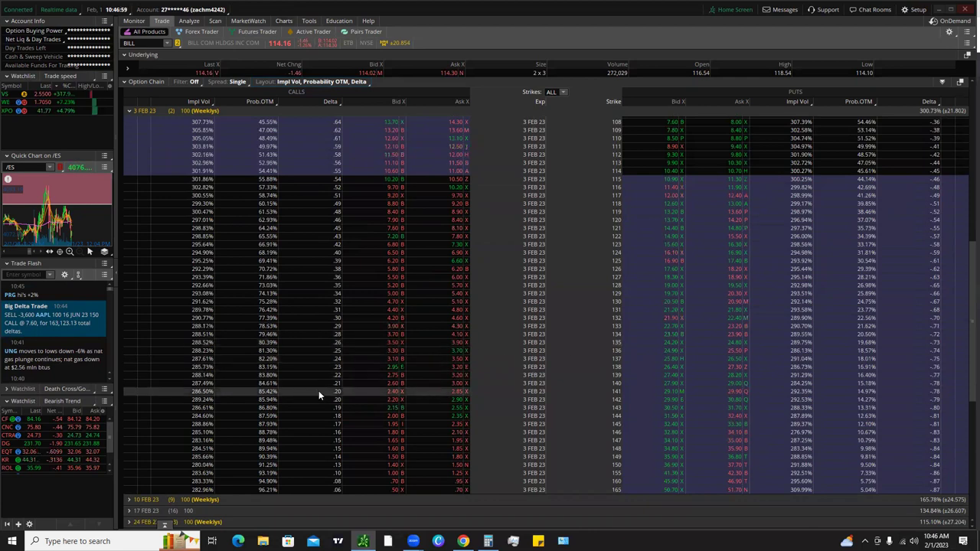
{"action": "left_click", "coordinate": [283, 21]}
{"action": "right_click", "coordinate": [538, 143]}
{"action": "left_click", "coordinate": [563, 172]}
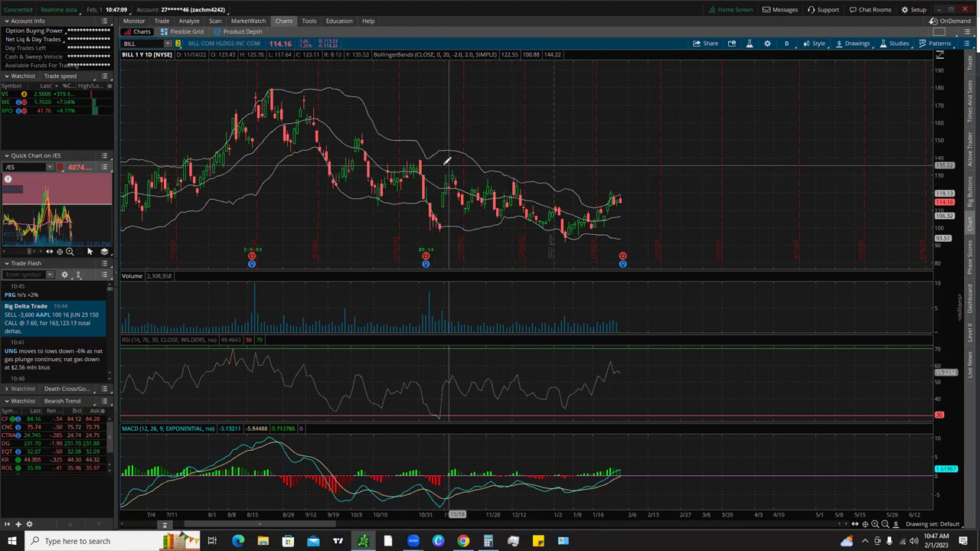
- Draw two horizontal price levels on the BILL chart at about 135.2 and 140.8, checking the option chain between them
{"action": "left_click", "coordinate": [345, 164]}
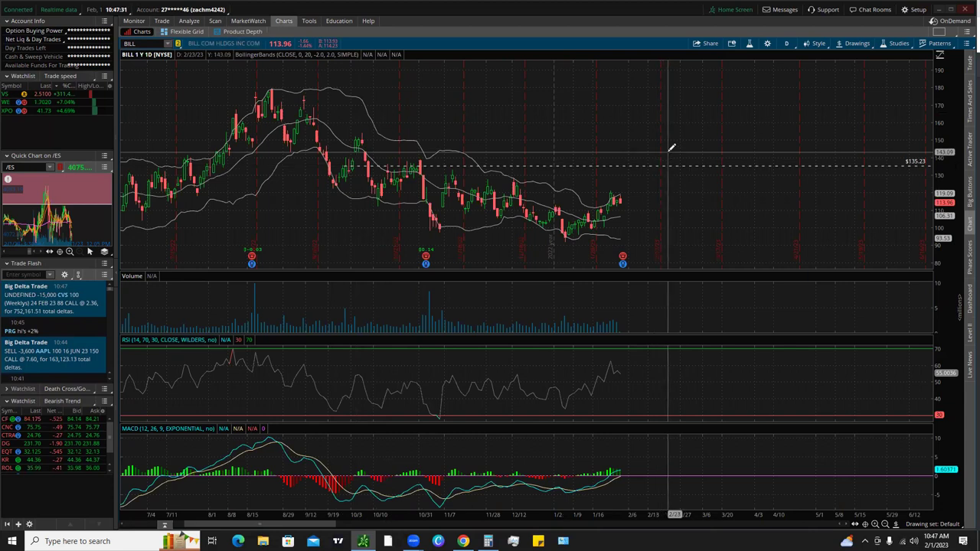
{"action": "left_click", "coordinate": [161, 21]}
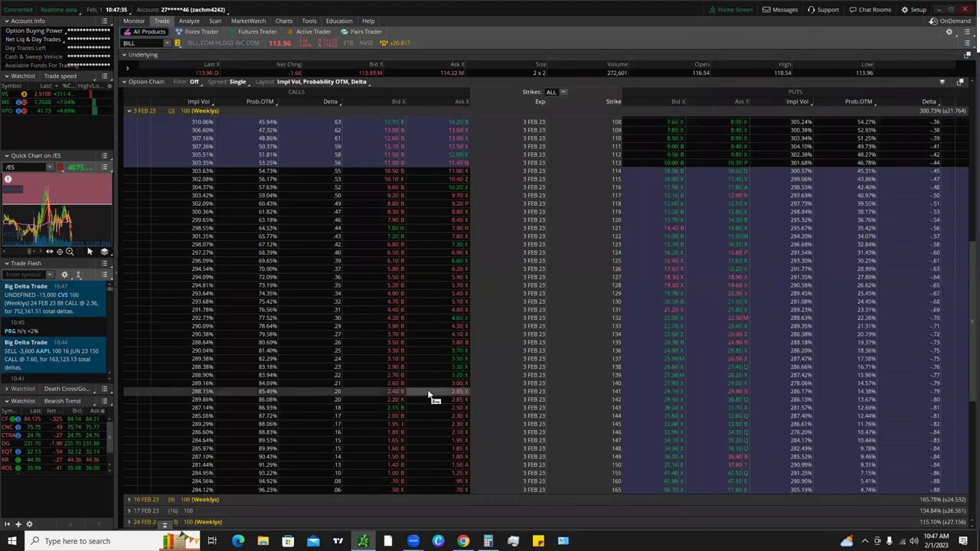
{"action": "left_click", "coordinate": [284, 20]}
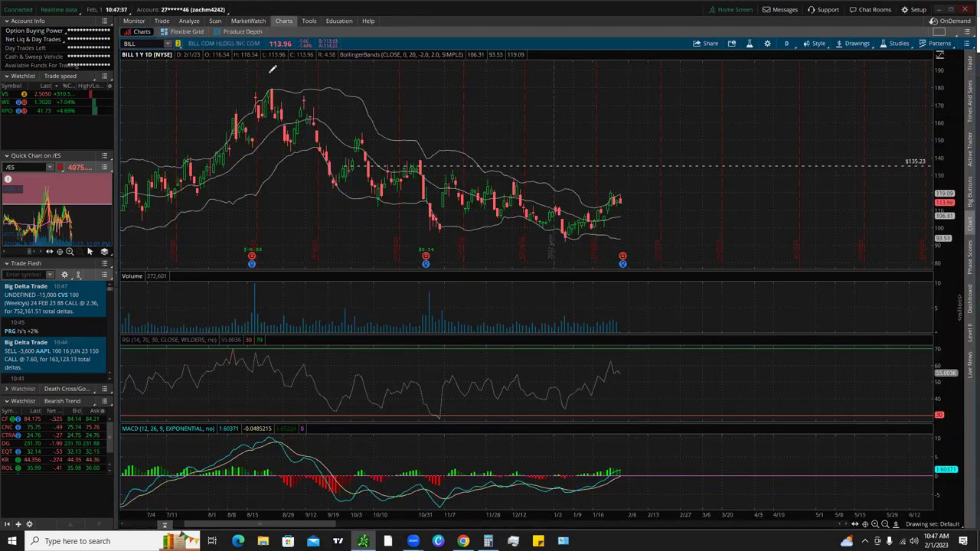
{"action": "left_click", "coordinate": [540, 156]}
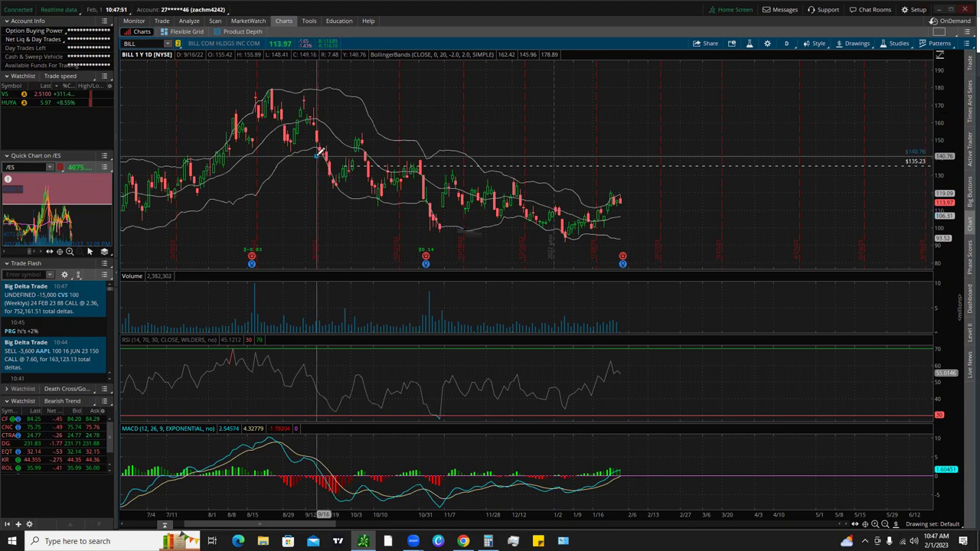
- Set the upper price level's value to 141 and turn on its left extension
{"action": "right_click", "coordinate": [572, 157]}
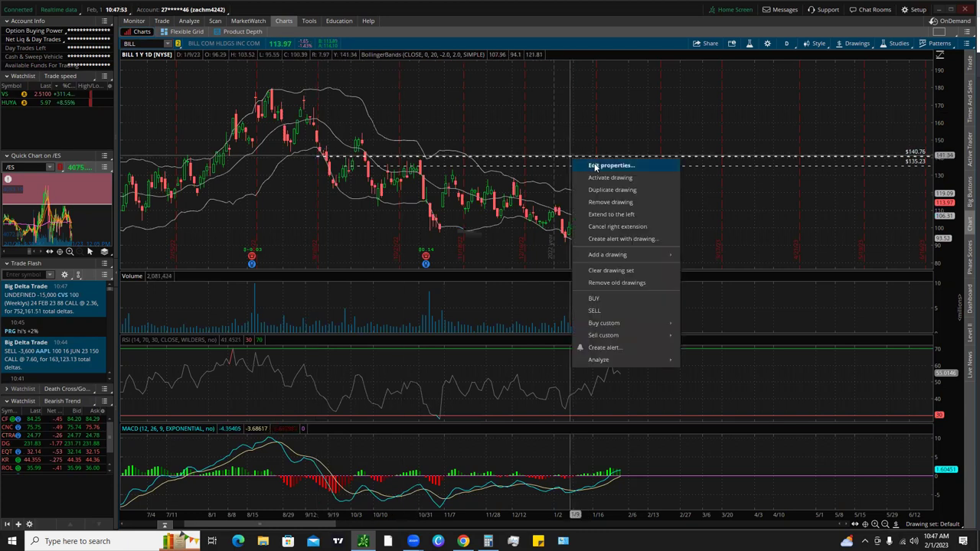
{"action": "left_click", "coordinate": [595, 166]}
{"action": "left_click", "coordinate": [396, 252]}
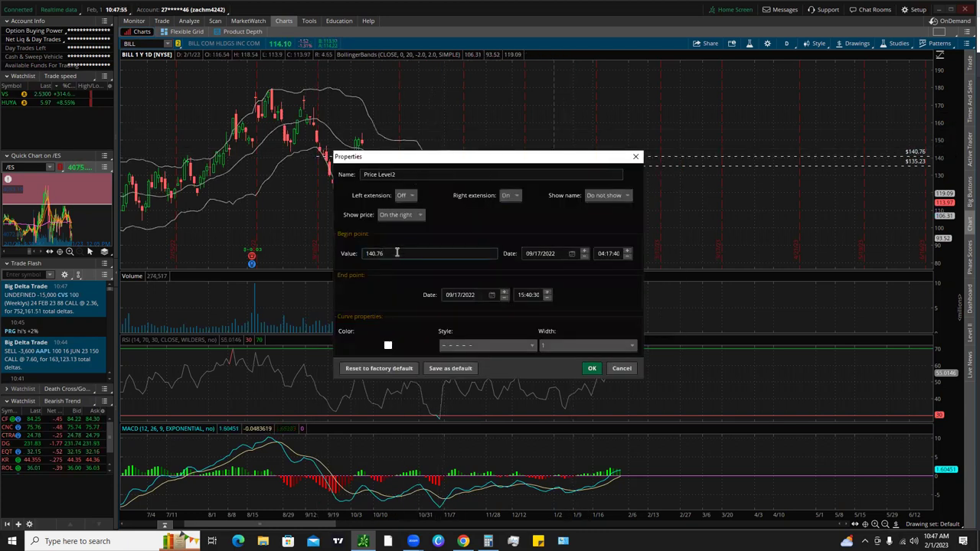
{"action": "type", "text": "141"}
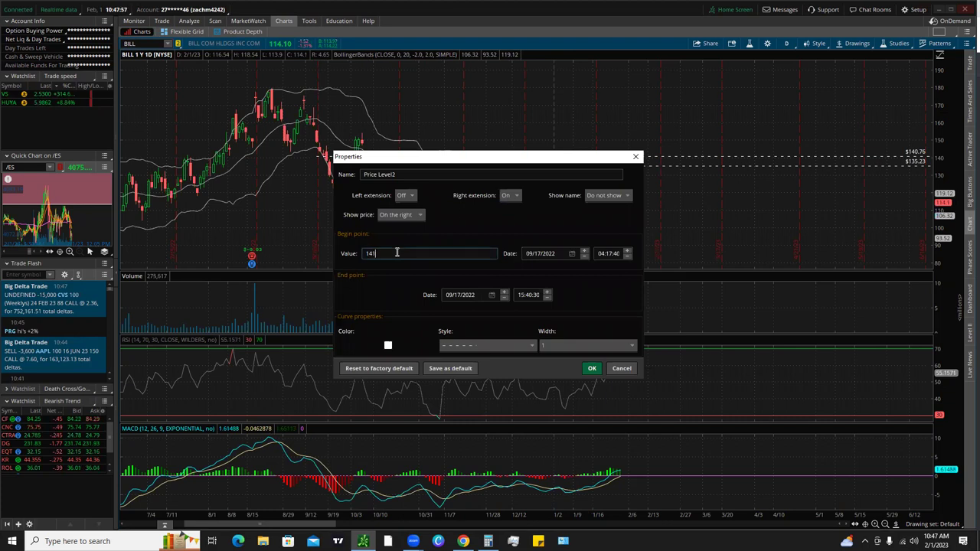
{"action": "left_click", "coordinate": [405, 195]}
{"action": "left_click", "coordinate": [404, 213]}
{"action": "left_click", "coordinate": [589, 369]}
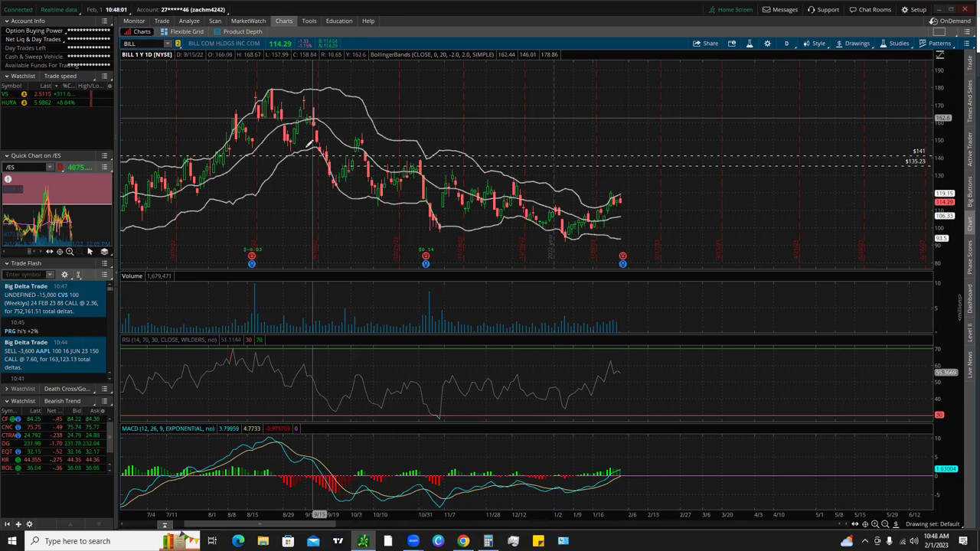
- Set the lower price level's value to 135 and turn on its left extension
{"action": "right_click", "coordinate": [502, 163]}
{"action": "left_click", "coordinate": [530, 176]}
{"action": "left_click", "coordinate": [391, 254]}
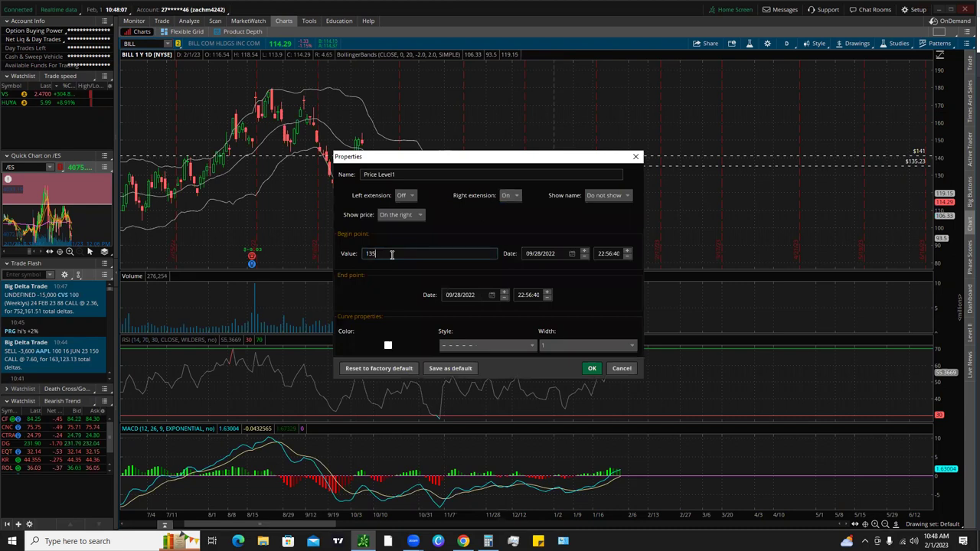
{"action": "left_click", "coordinate": [591, 366]}
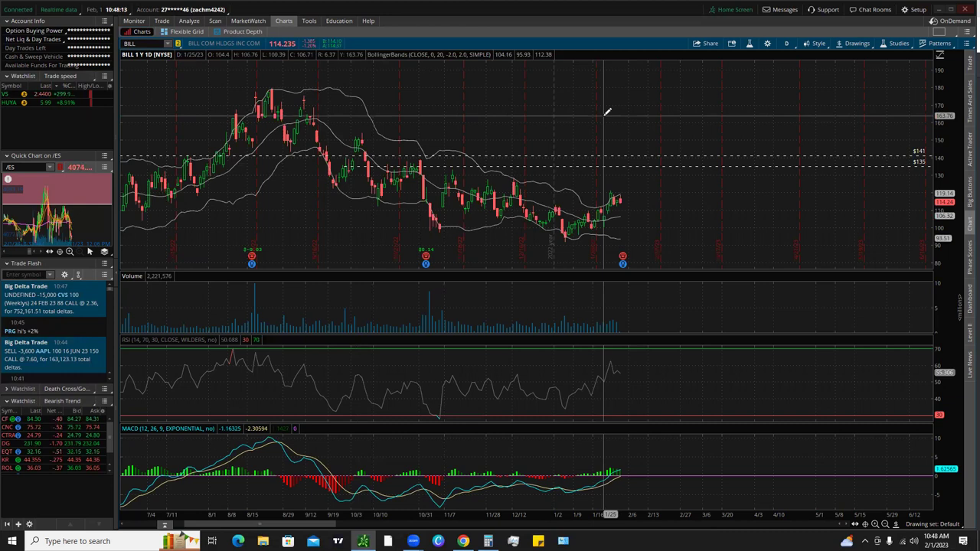
{"action": "right_click", "coordinate": [555, 162]}
{"action": "left_click", "coordinate": [581, 176]}
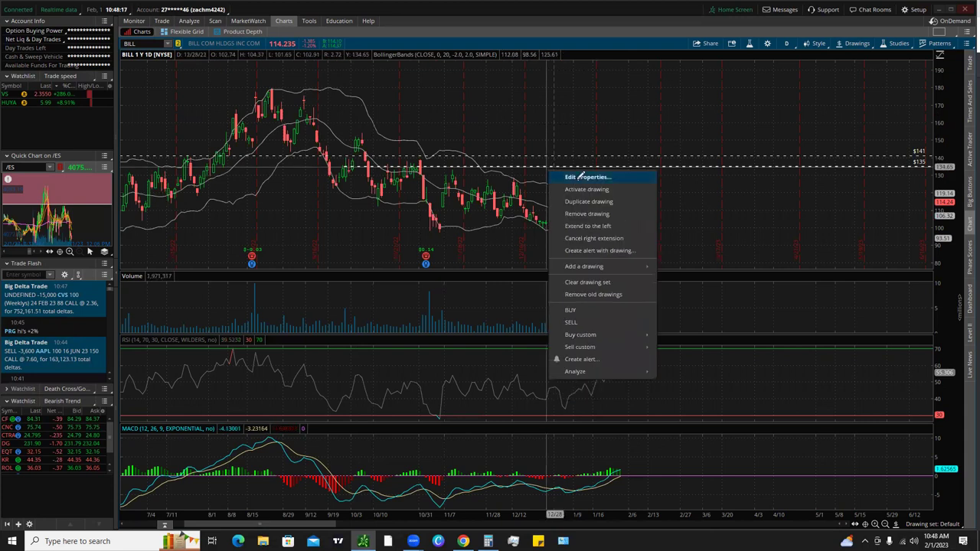
{"action": "left_click", "coordinate": [582, 175]}
{"action": "left_click", "coordinate": [403, 196]}
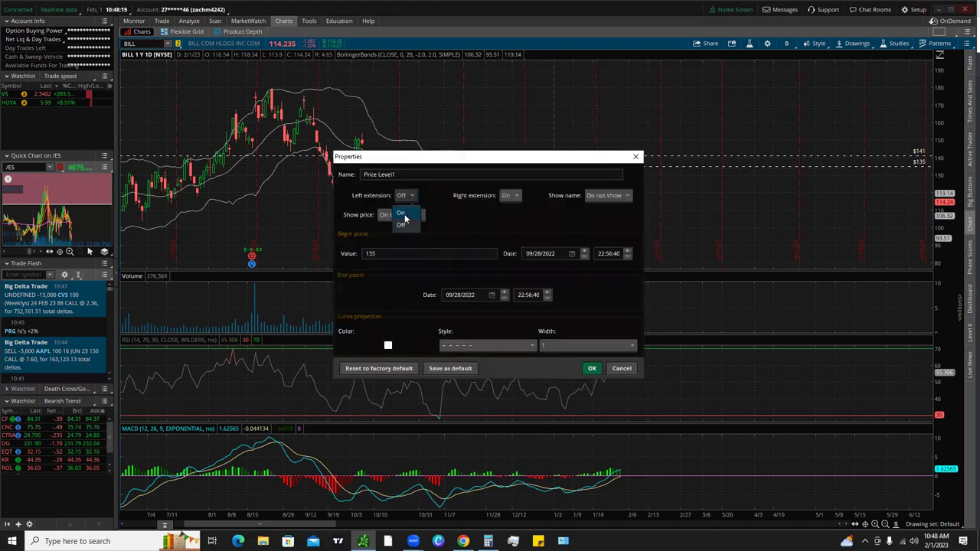
{"action": "left_click", "coordinate": [404, 214]}
{"action": "left_click", "coordinate": [592, 369]}
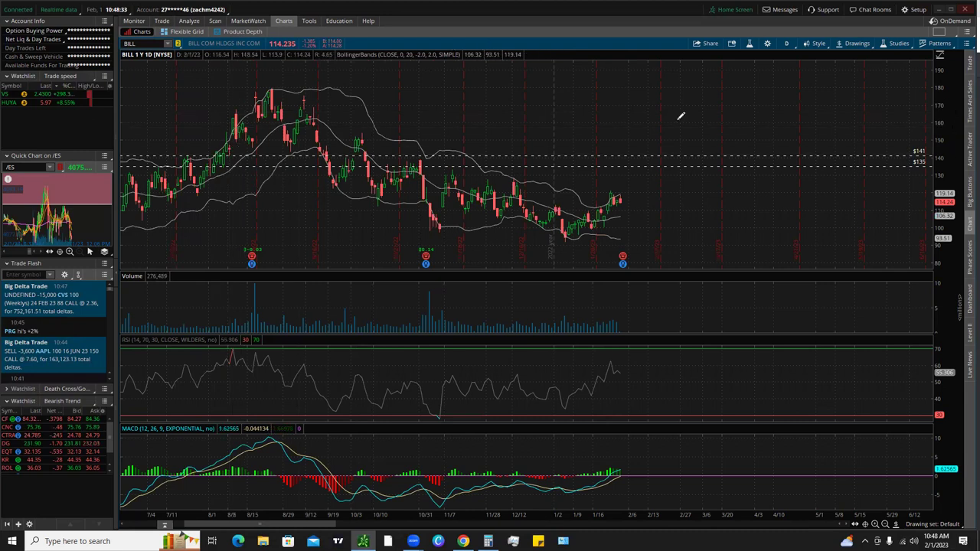
- Examine BILL's past price swings on the chart against the 135 and 141 price levels
{"action": "scroll", "coordinate": [486, 127], "scroll_direction": "up", "scroll_amount": 2}
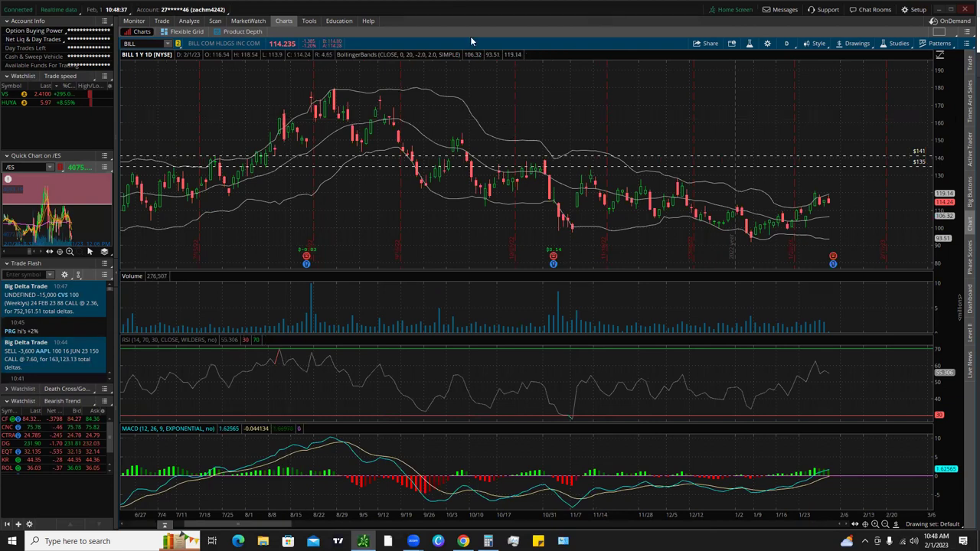
{"action": "left_click_drag", "start_coordinate": [261, 150], "coordinate": [320, 143]}
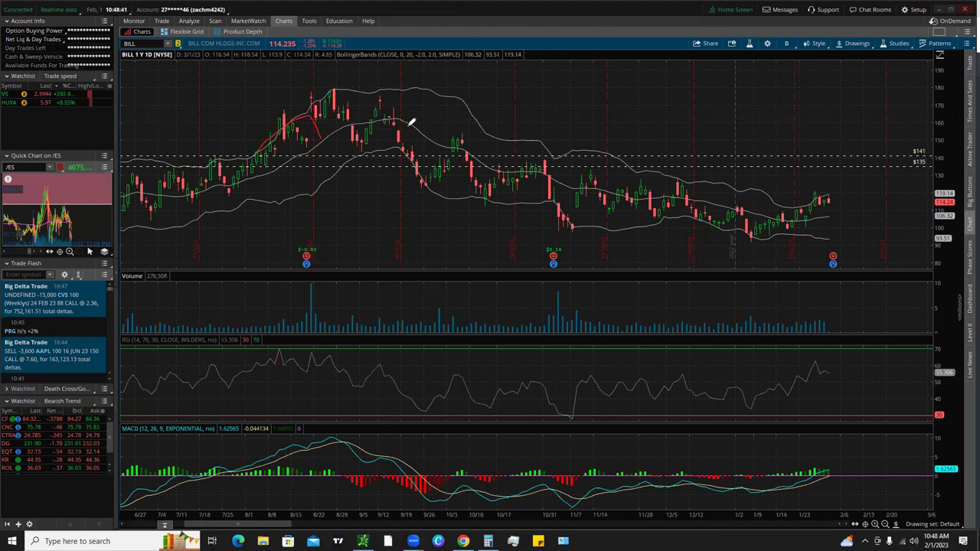
{"action": "mouse_move", "coordinate": [421, 183]}
{"action": "left_mouse_down"}
{"action": "mouse_move", "coordinate": [464, 129]}
{"action": "mouse_move", "coordinate": [482, 190]}
{"action": "mouse_move", "coordinate": [513, 151]}
{"action": "mouse_move", "coordinate": [559, 184]}
{"action": "left_mouse_up"}
{"action": "left_click_drag", "start_coordinate": [433, 149], "coordinate": [828, 159]}
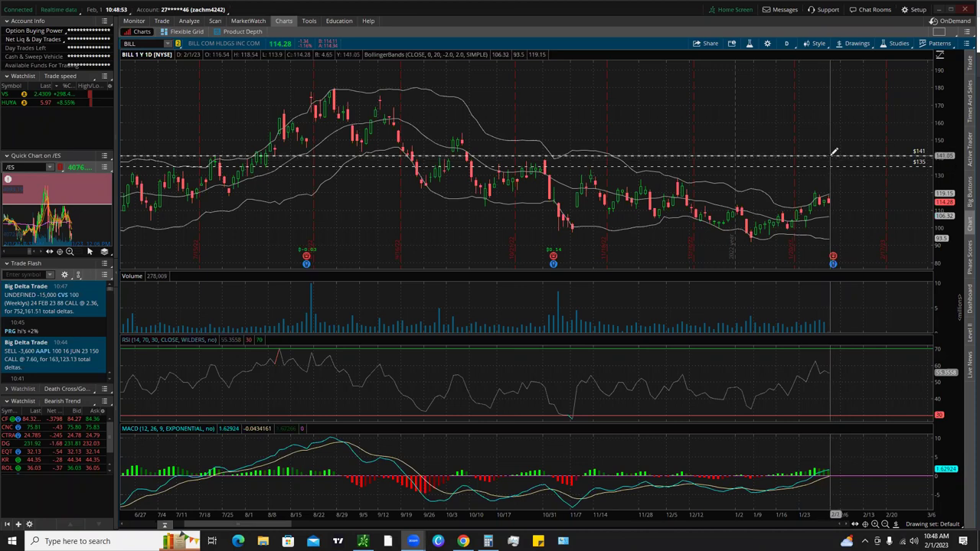
- Create a sell vertical order from BILL's 3 FEB 23 135 call in the option chain
{"action": "left_click", "coordinate": [167, 22]}
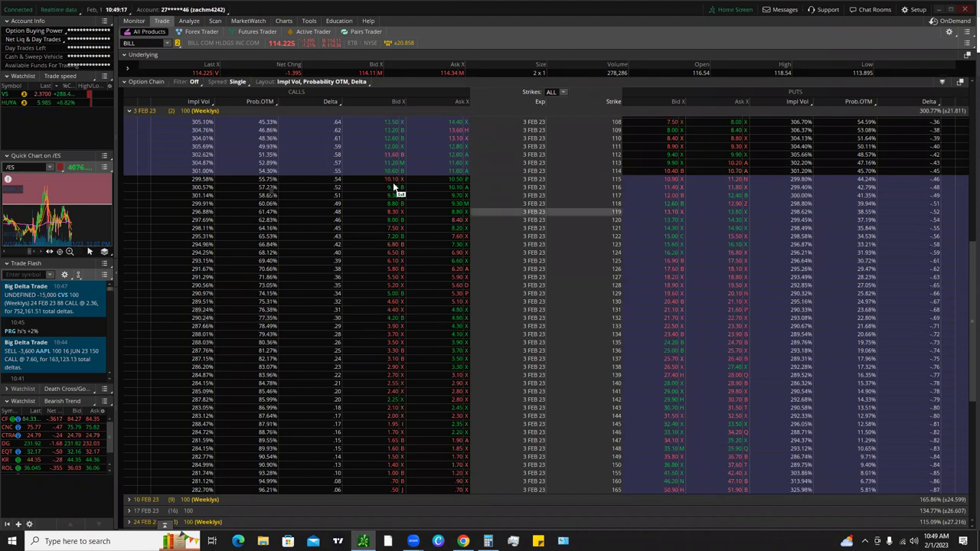
{"action": "left_click", "coordinate": [393, 345]}
{"action": "right_click", "coordinate": [393, 350]}
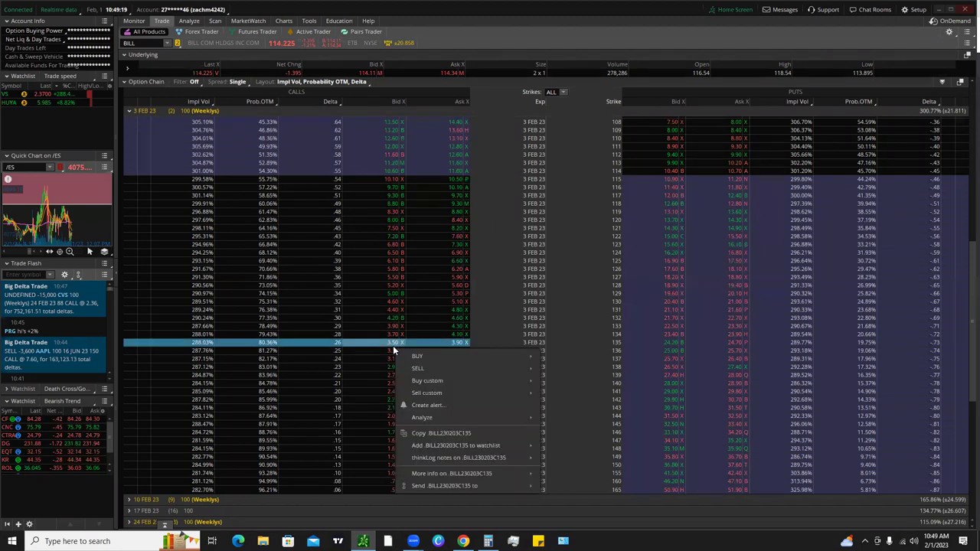
{"action": "mouse_move", "coordinate": [429, 372]}
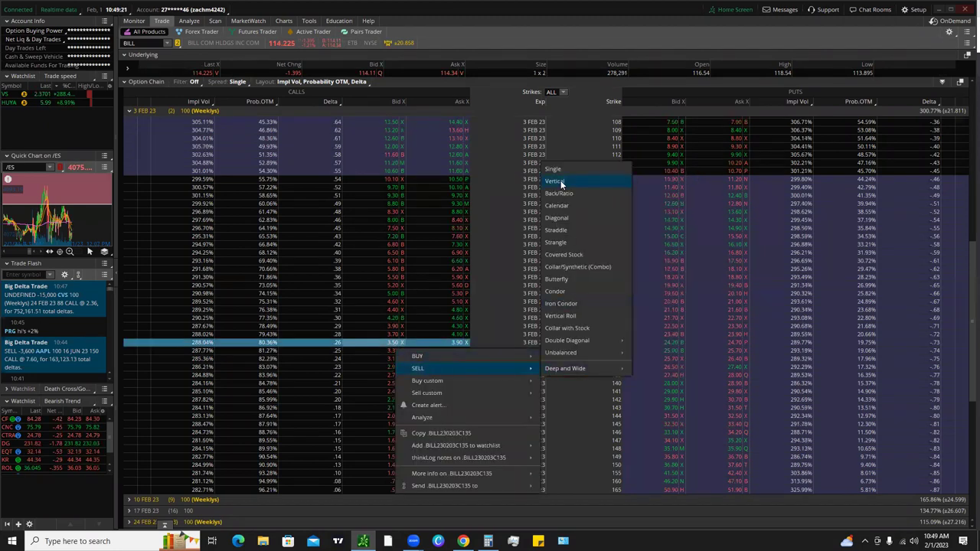
{"action": "left_click", "coordinate": [560, 180]}
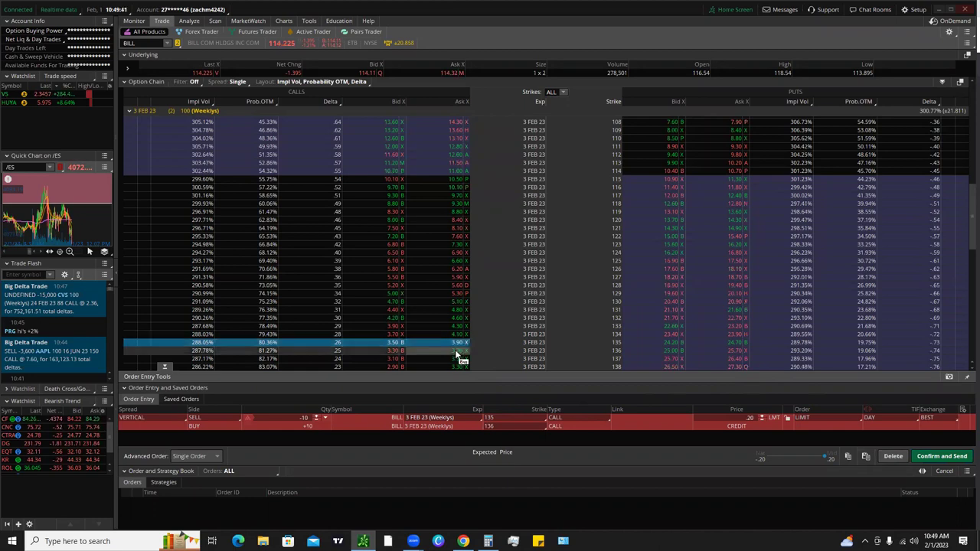
- Review the call strikes above 135 and set the vertical's long leg to the 141 strike
{"action": "scroll", "coordinate": [523, 300], "scroll_direction": "down", "scroll_amount": 3}
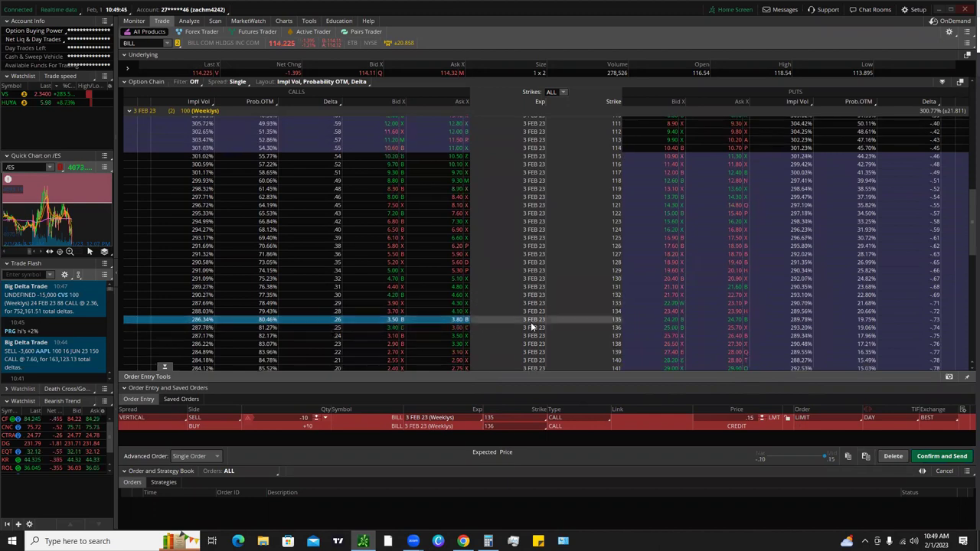
{"action": "scroll", "coordinate": [459, 318], "scroll_direction": "down", "scroll_amount": 5}
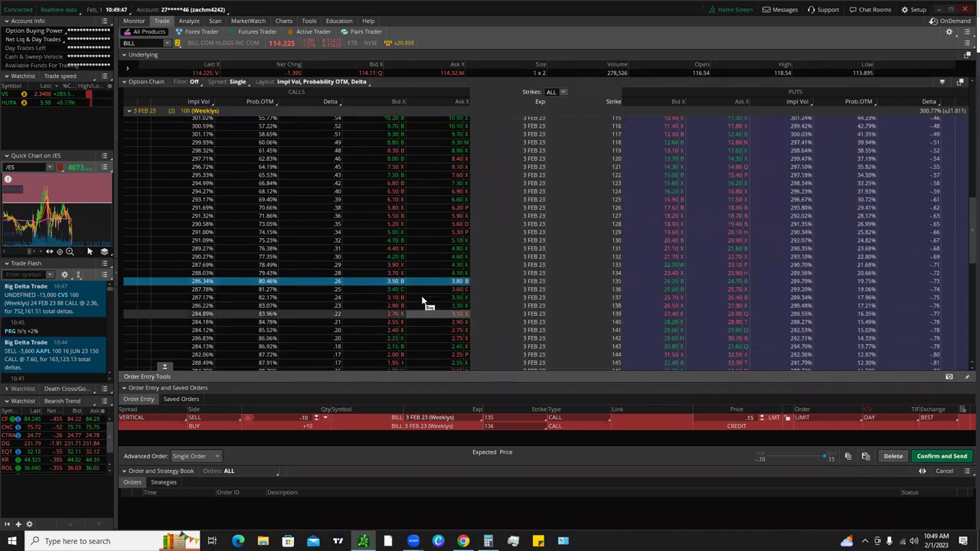
{"action": "scroll", "coordinate": [425, 321], "scroll_direction": "down", "scroll_amount": 1}
{"action": "left_click", "coordinate": [508, 427]}
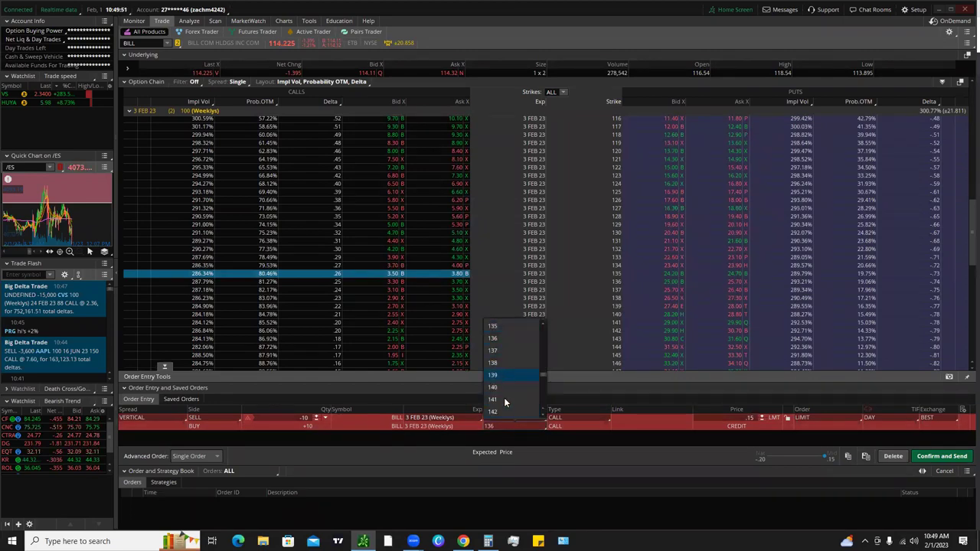
{"action": "left_click", "coordinate": [505, 400]}
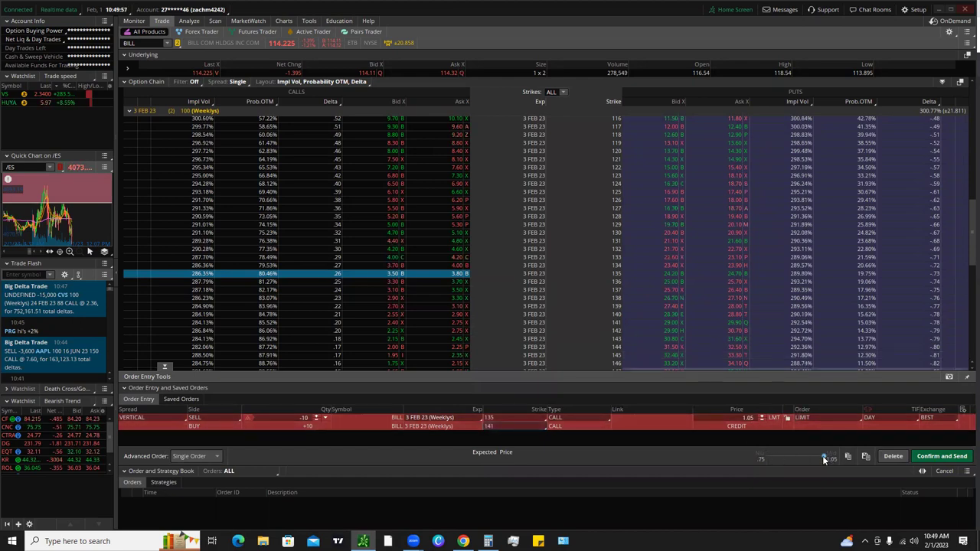
- Set the 135/141 call vertical's limit price to a .90 credit and bring up its order confirmation for review
{"action": "mouse_move", "coordinate": [824, 459]}
{"action": "left_click_drag", "start_coordinate": [803, 458], "coordinate": [793, 460]}
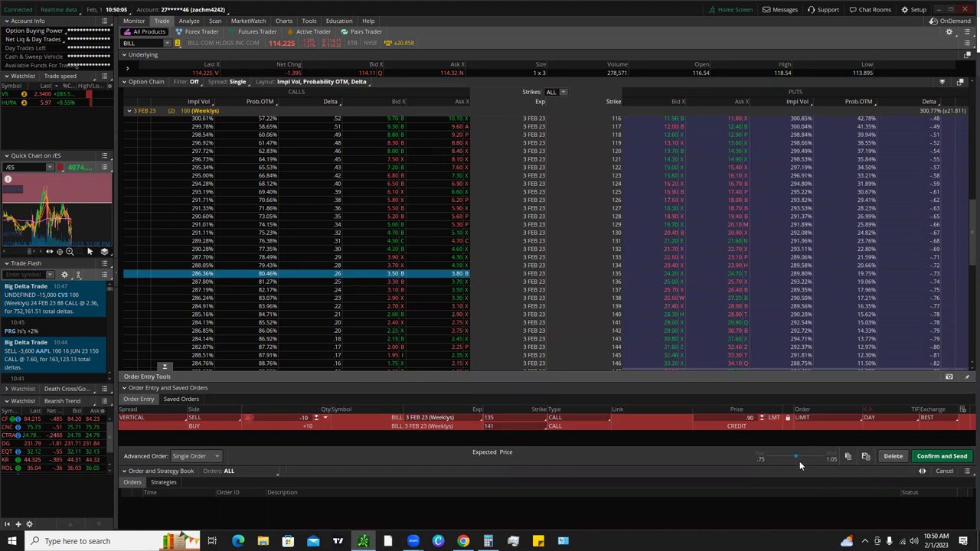
{"action": "left_click", "coordinate": [941, 456]}
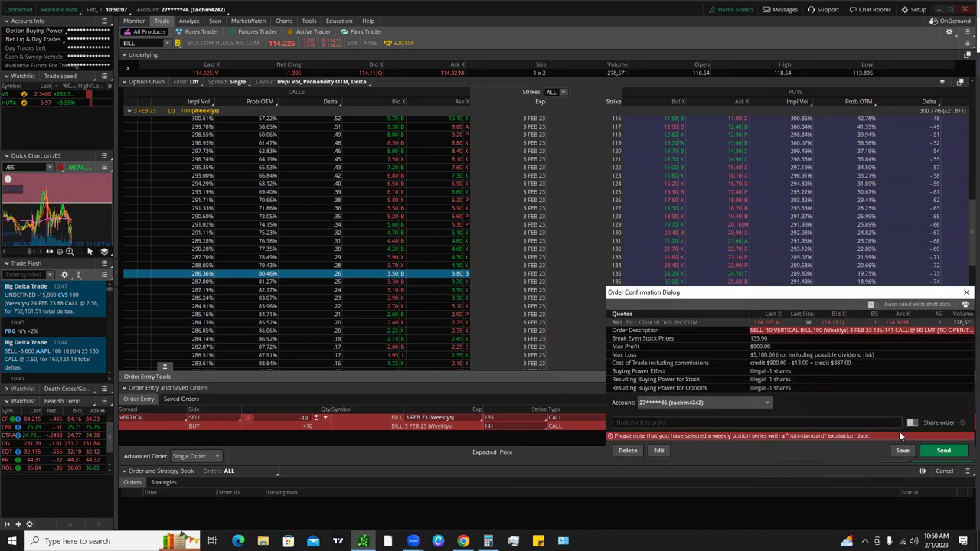
{"action": "left_click_drag", "start_coordinate": [785, 287], "coordinate": [713, 177]}
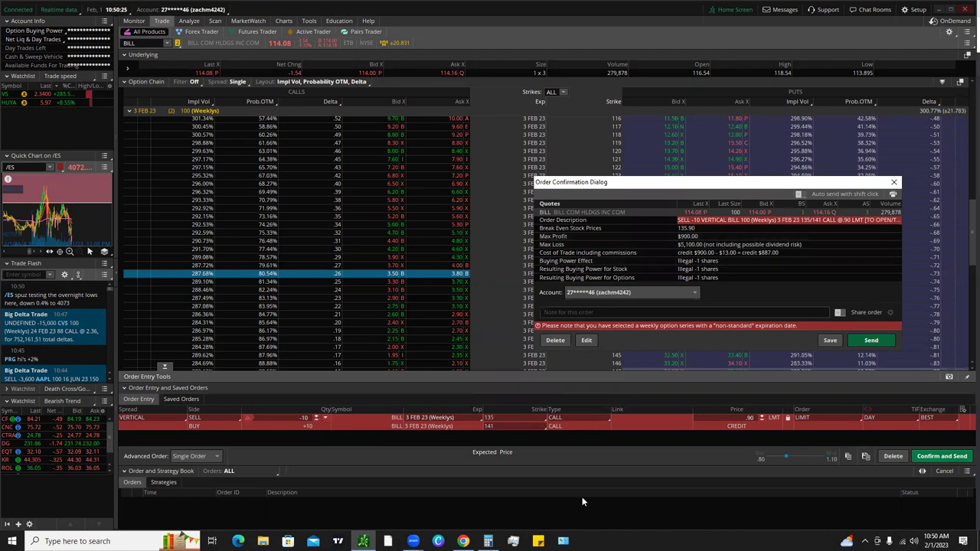
- Switch to Calculator and divide the trade's 900 max profit by its 5100 max loss
{"action": "left_click", "coordinate": [488, 541]}
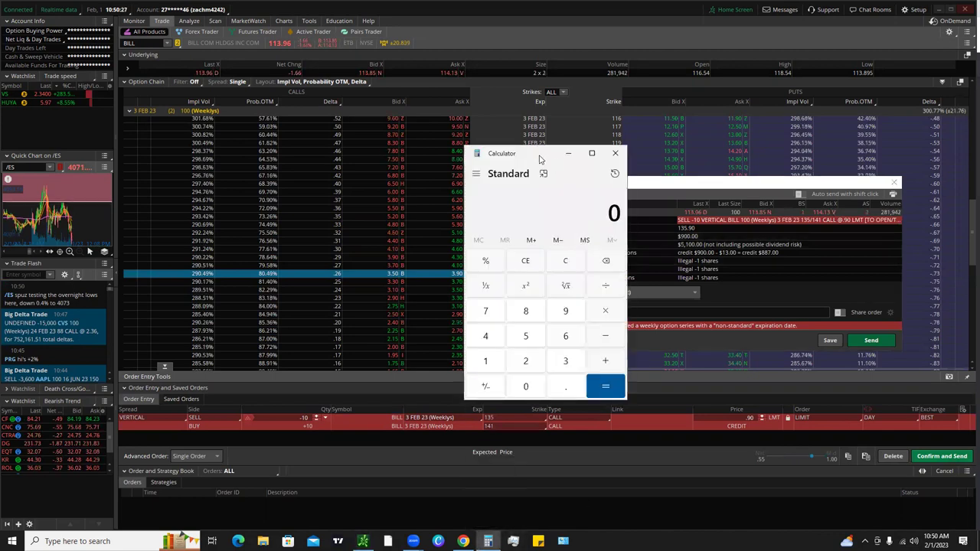
{"action": "left_click_drag", "start_coordinate": [539, 153], "coordinate": [409, 109]}
{"action": "left_click", "coordinate": [435, 267]}
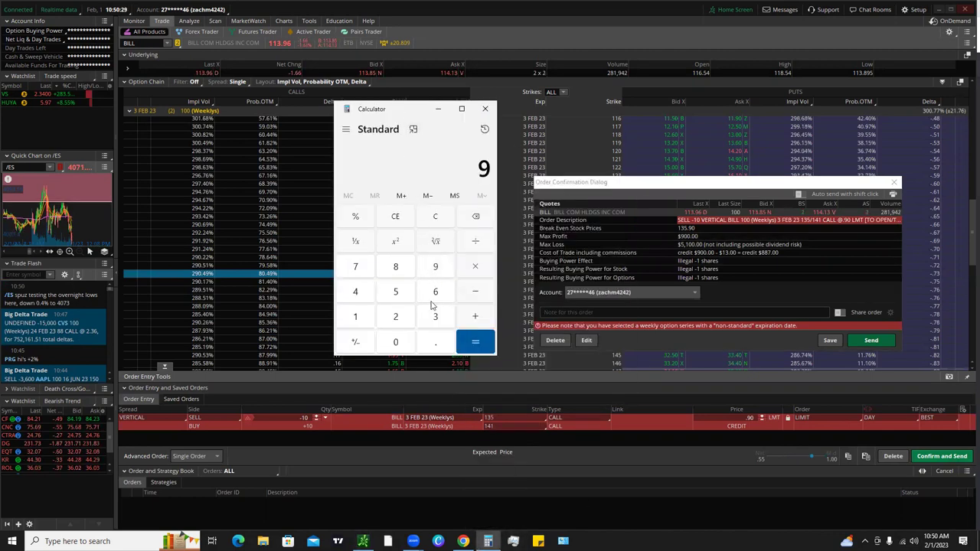
{"action": "double_click", "coordinate": [395, 341]}
{"action": "left_click", "coordinate": [480, 251]}
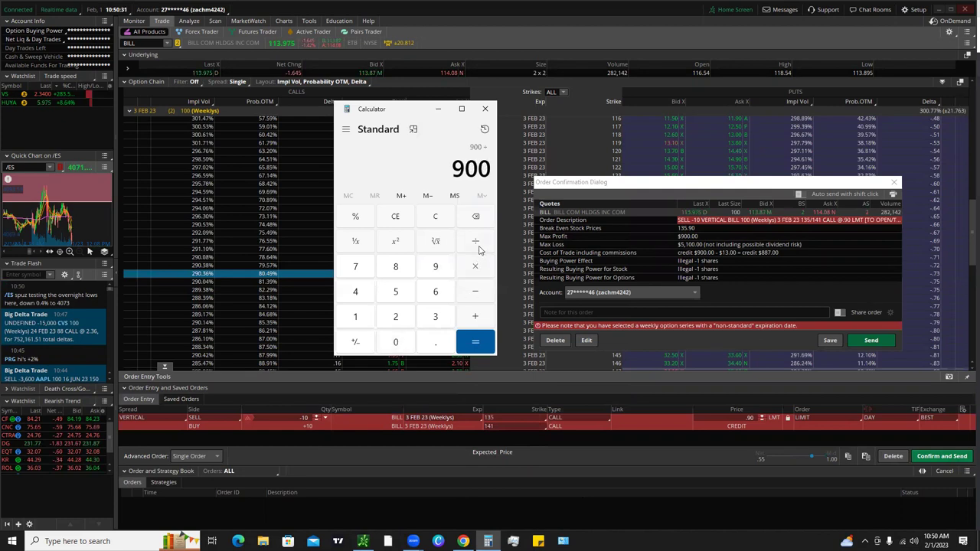
{"action": "left_click", "coordinate": [395, 297]}
{"action": "left_click", "coordinate": [366, 322]}
{"action": "double_click", "coordinate": [395, 341]}
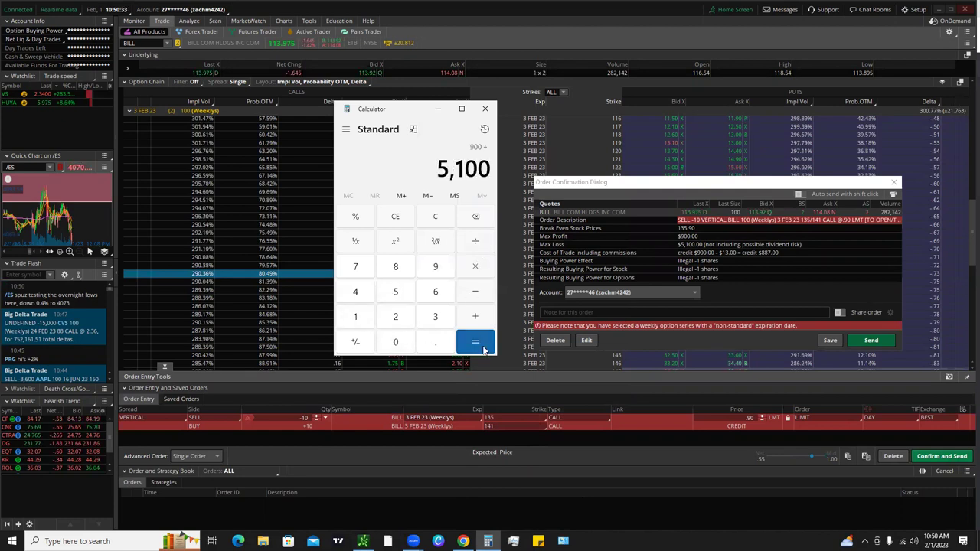
{"action": "left_click", "coordinate": [475, 341]}
- Multiply the quotient by 100 to express the return on risk as a percentage, and close Calculator
{"action": "left_click", "coordinate": [484, 266]}
{"action": "left_click", "coordinate": [366, 321]}
{"action": "double_click", "coordinate": [397, 343]}
{"action": "left_click", "coordinate": [476, 343]}
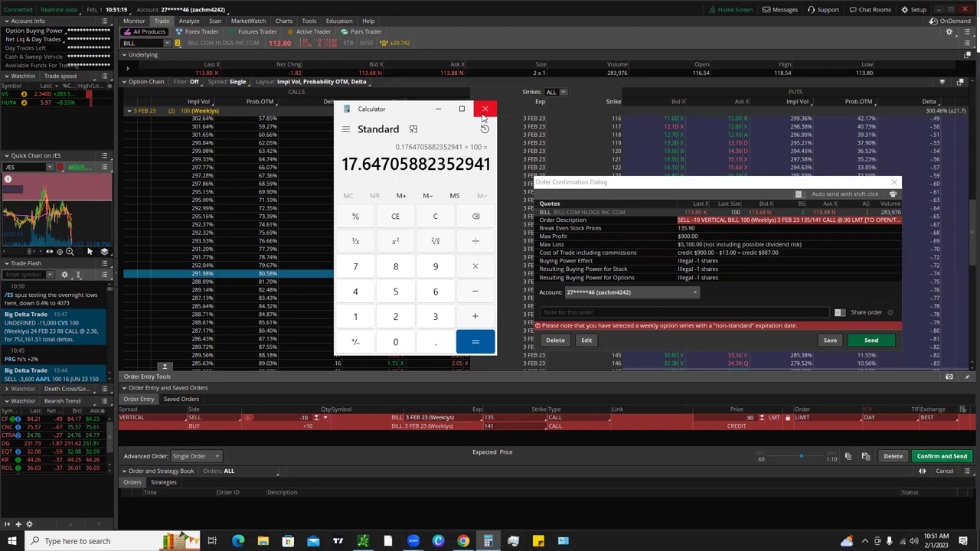
{"action": "left_click", "coordinate": [484, 110]}
- Dismiss the 135/141 order confirmation and create a sell vertical order on BILL's 3 FEB 23 148 call
{"action": "left_click", "coordinate": [894, 182]}
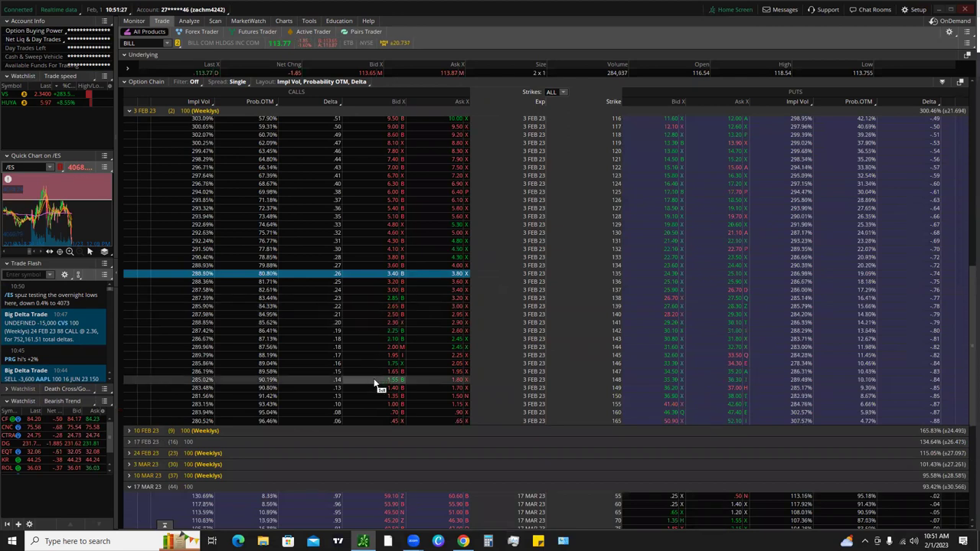
{"action": "left_click", "coordinate": [375, 380]}
{"action": "right_click", "coordinate": [375, 381]}
{"action": "mouse_move", "coordinate": [460, 388]}
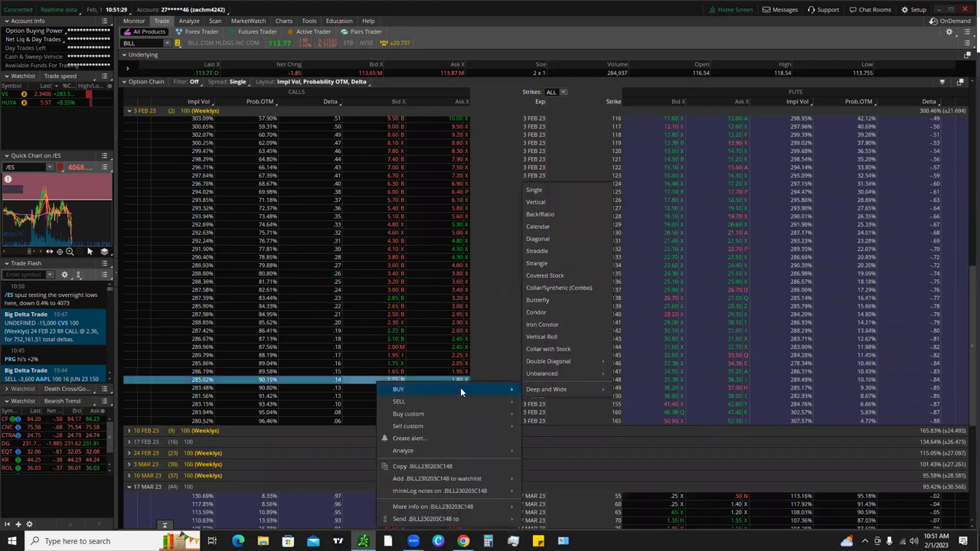
{"action": "mouse_move", "coordinate": [501, 402]}
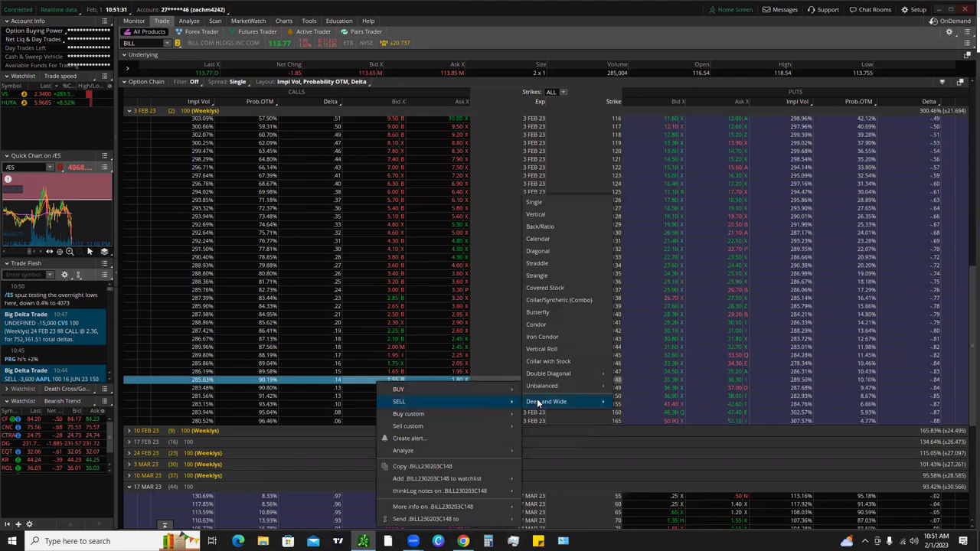
{"action": "left_click", "coordinate": [545, 221]}
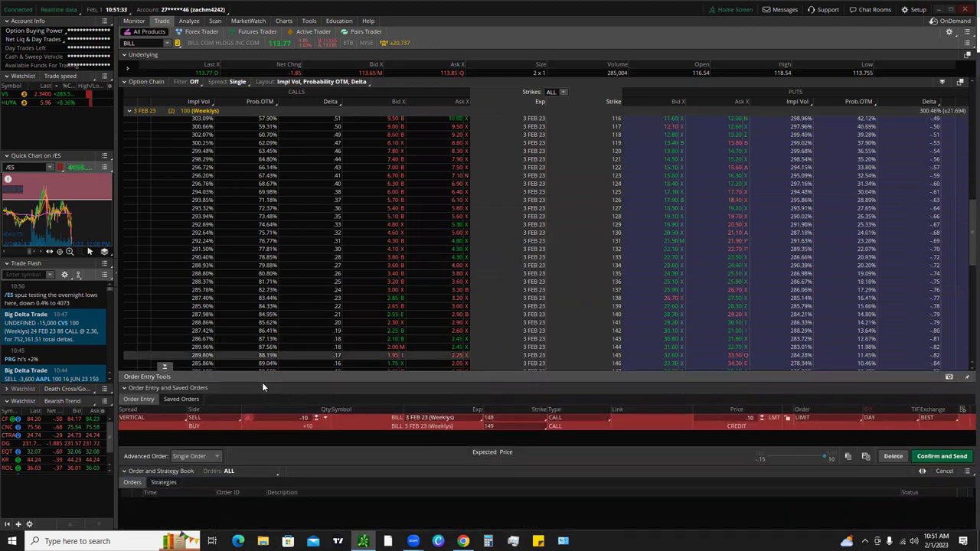
- Review the call strikes above 148 and set the vertical's long leg to the 160 strike
{"action": "scroll", "coordinate": [402, 310], "scroll_direction": "down", "scroll_amount": 3}
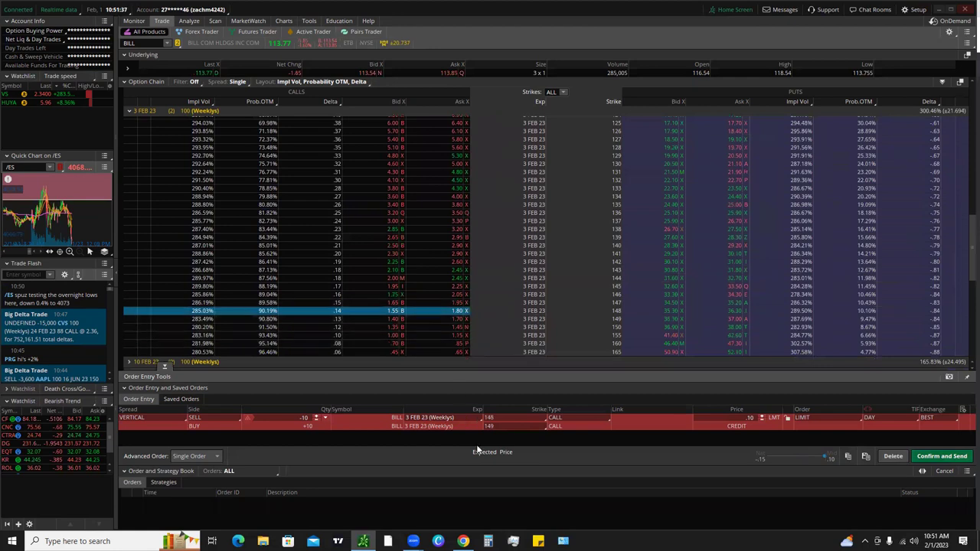
{"action": "left_click", "coordinate": [491, 427]}
{"action": "scroll", "coordinate": [505, 382], "scroll_direction": "down", "scroll_amount": 2}
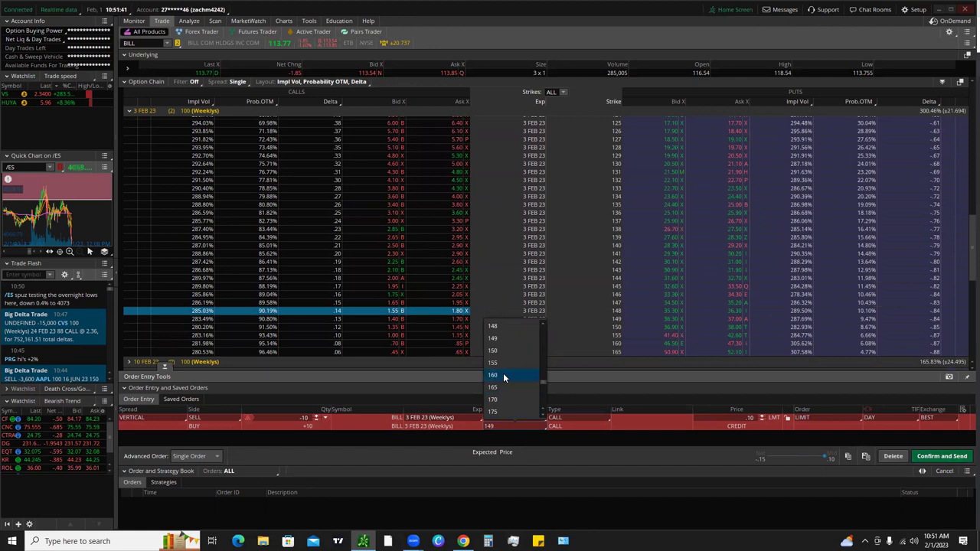
{"action": "left_click", "coordinate": [503, 375]}
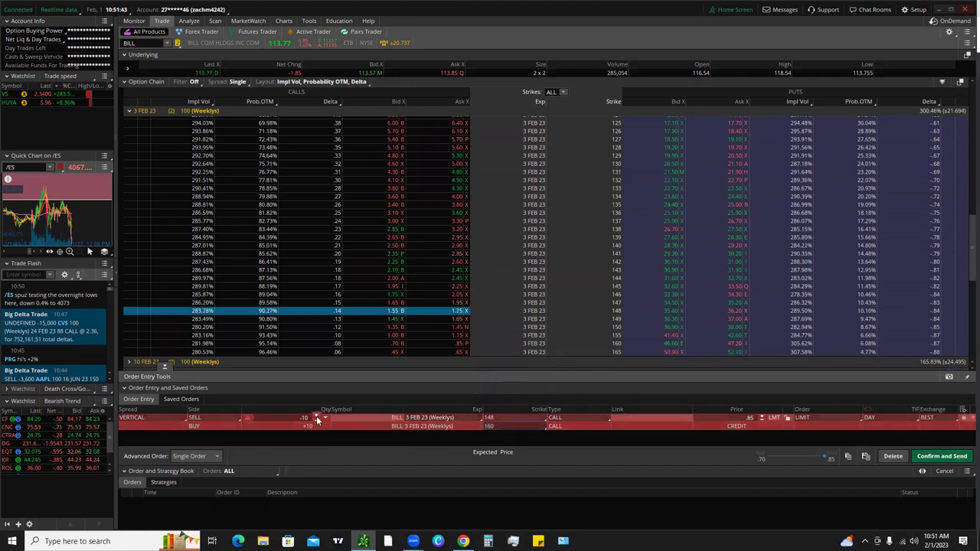
- Set the 148/160 call vertical's limit price to a .80 credit and bring up its order confirmation for review
{"action": "left_click", "coordinate": [797, 457]}
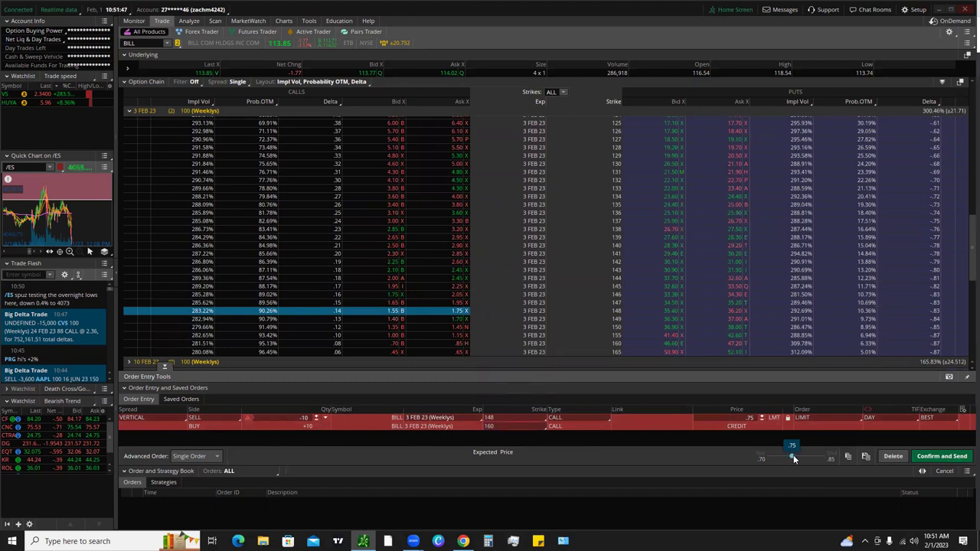
{"action": "left_click_drag", "start_coordinate": [797, 458], "coordinate": [795, 459]}
{"action": "left_click", "coordinate": [941, 456]}
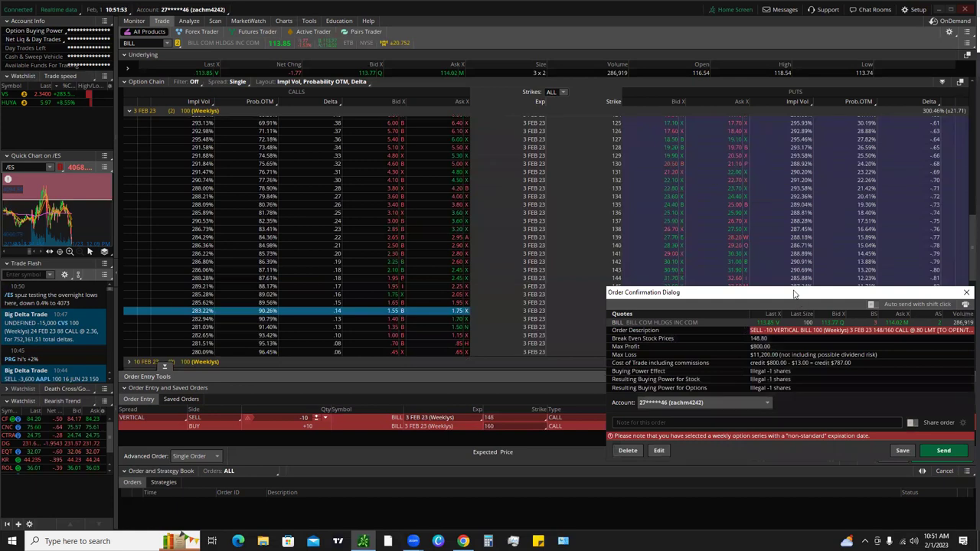
{"action": "left_click_drag", "start_coordinate": [794, 293], "coordinate": [749, 172]}
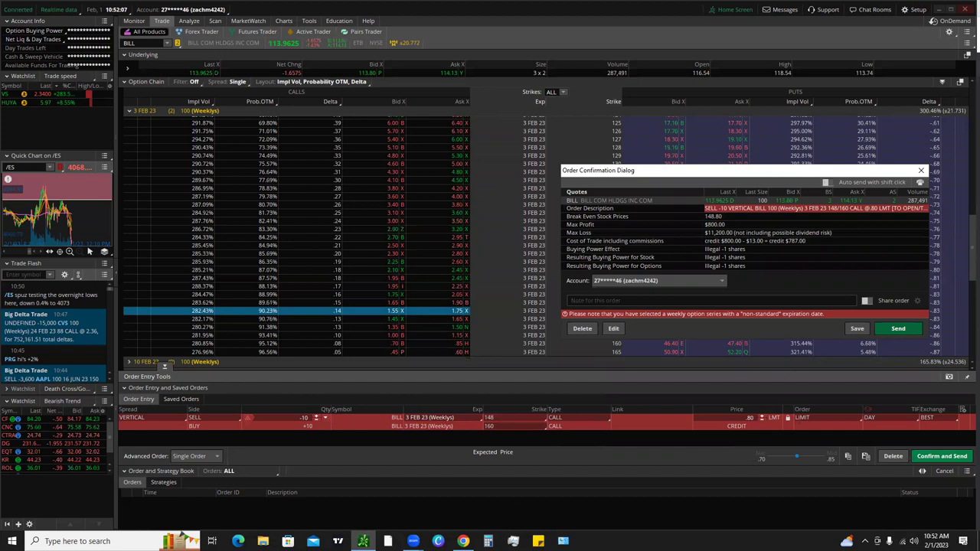
- Switch to Calculator and divide the trade's 800 max profit by its 11200 max loss
{"action": "left_click", "coordinate": [488, 541]}
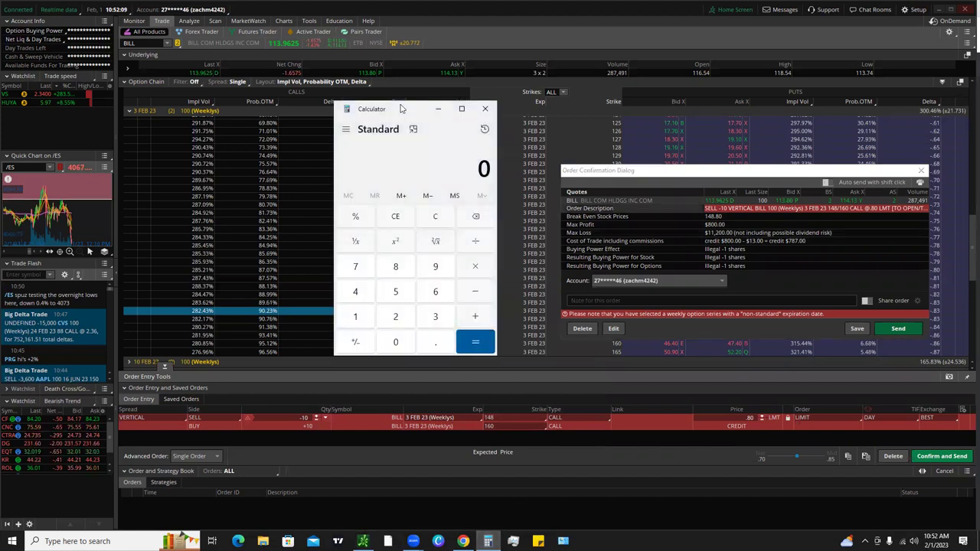
{"action": "left_click_drag", "start_coordinate": [400, 109], "coordinate": [355, 91]}
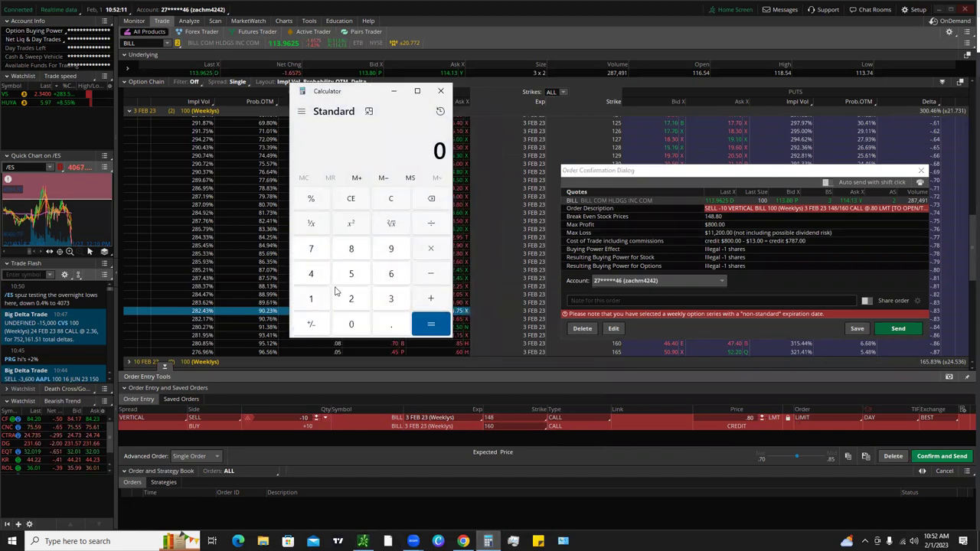
{"action": "left_click", "coordinate": [353, 251]}
{"action": "left_click", "coordinate": [351, 323]}
{"action": "left_click", "coordinate": [350, 324]}
{"action": "left_click", "coordinate": [433, 234]}
{"action": "left_click", "coordinate": [311, 298]}
{"action": "left_click", "coordinate": [310, 298]}
{"action": "left_click", "coordinate": [350, 298]}
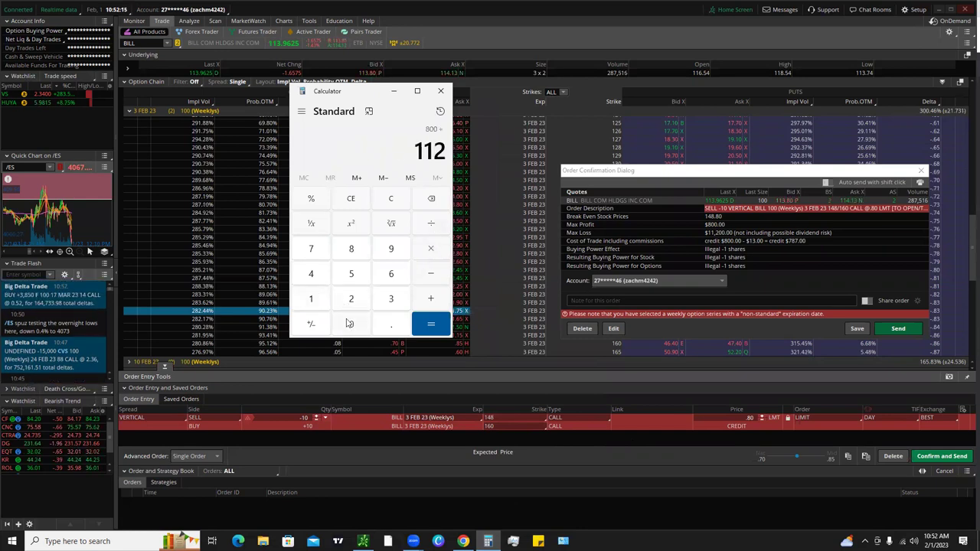
{"action": "left_click", "coordinate": [350, 324]}
{"action": "left_click", "coordinate": [350, 323]}
{"action": "left_click", "coordinate": [431, 324]}
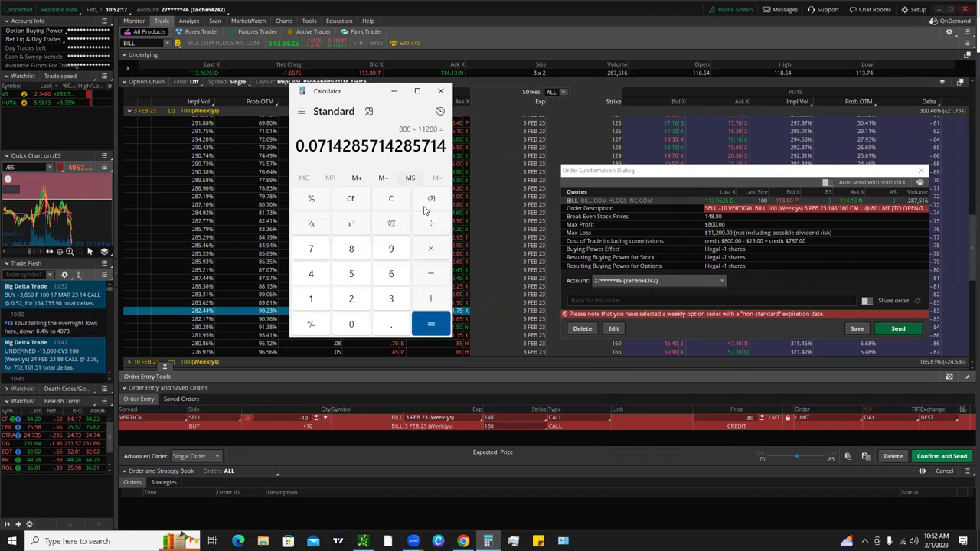
- Multiply the 148/160 trade's quotient by 100 to get its percentage return on risk, and close Calculator
{"action": "left_click", "coordinate": [431, 248]}
{"action": "left_click", "coordinate": [311, 299]}
{"action": "left_click", "coordinate": [351, 324]}
{"action": "left_click", "coordinate": [351, 324]}
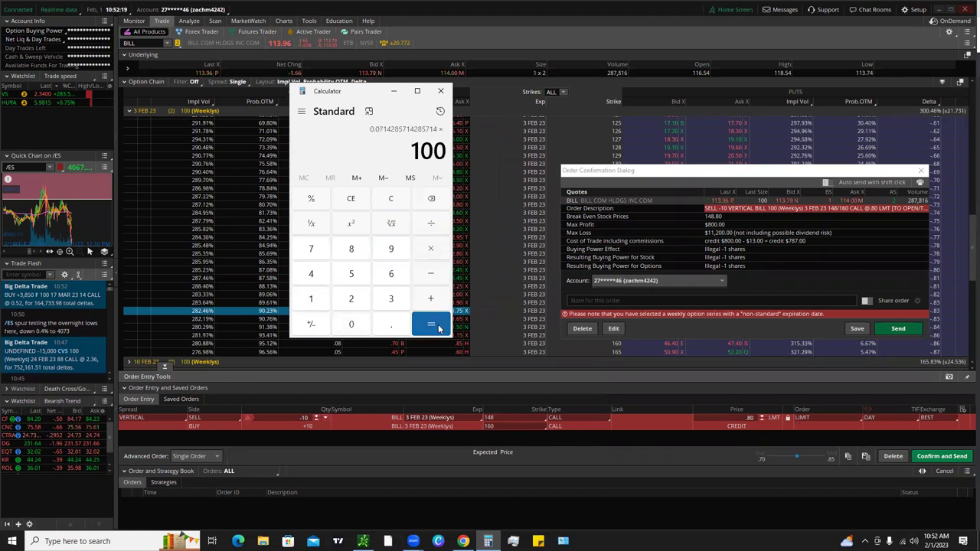
{"action": "left_click", "coordinate": [439, 327]}
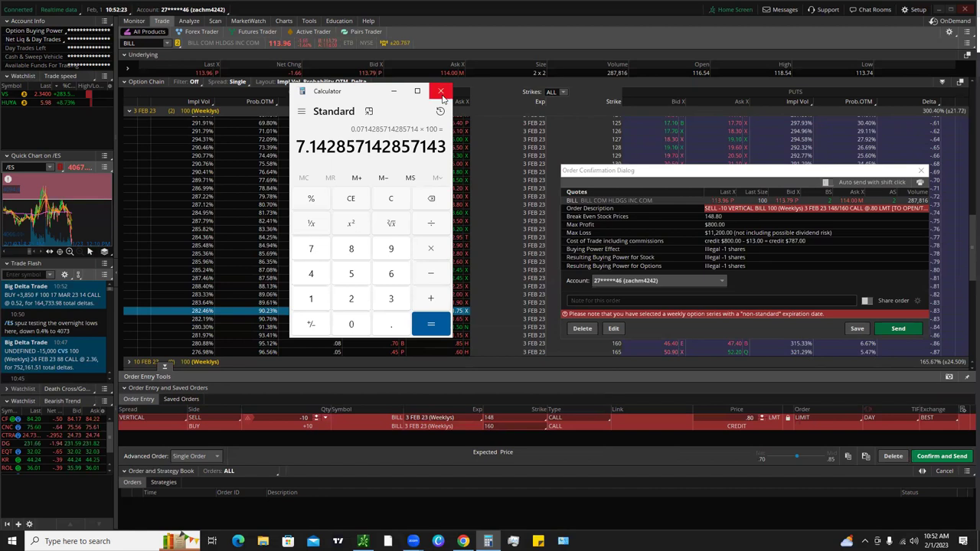
{"action": "left_click", "coordinate": [441, 91]}
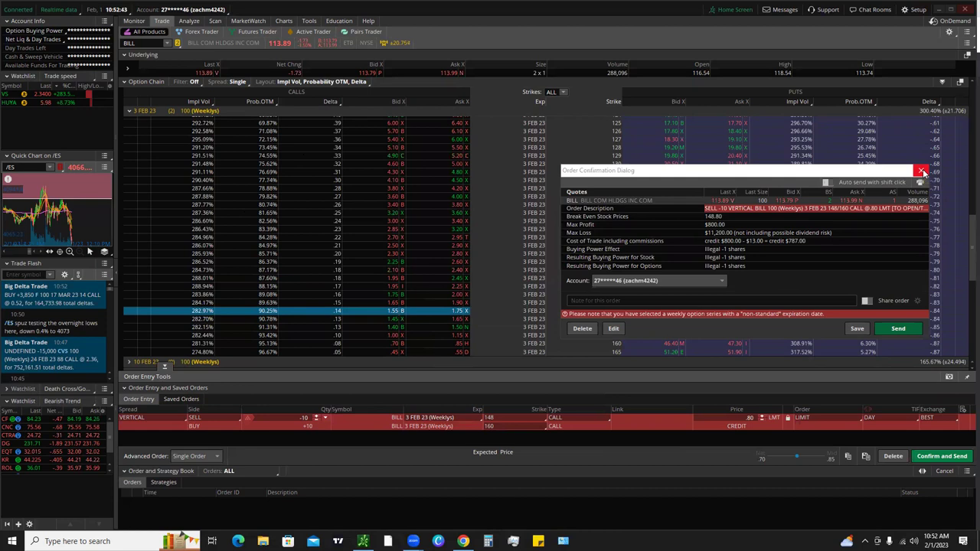
- Dismiss the 148/160 order confirmation and review the out-of-the-money probabilities of the 3 FEB 23 call strikes
{"action": "left_click", "coordinate": [923, 171]}
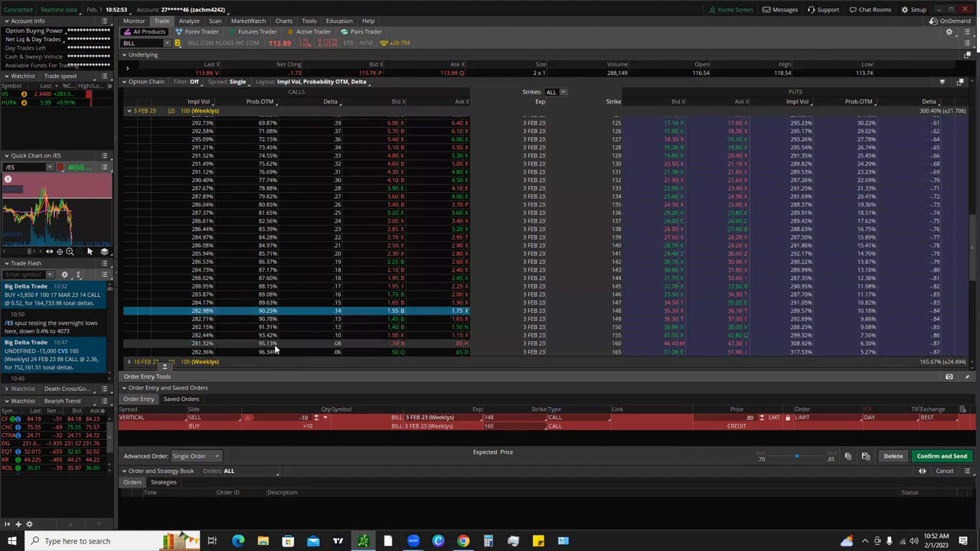
{"action": "scroll", "coordinate": [365, 339], "scroll_direction": "up", "scroll_amount": 2}
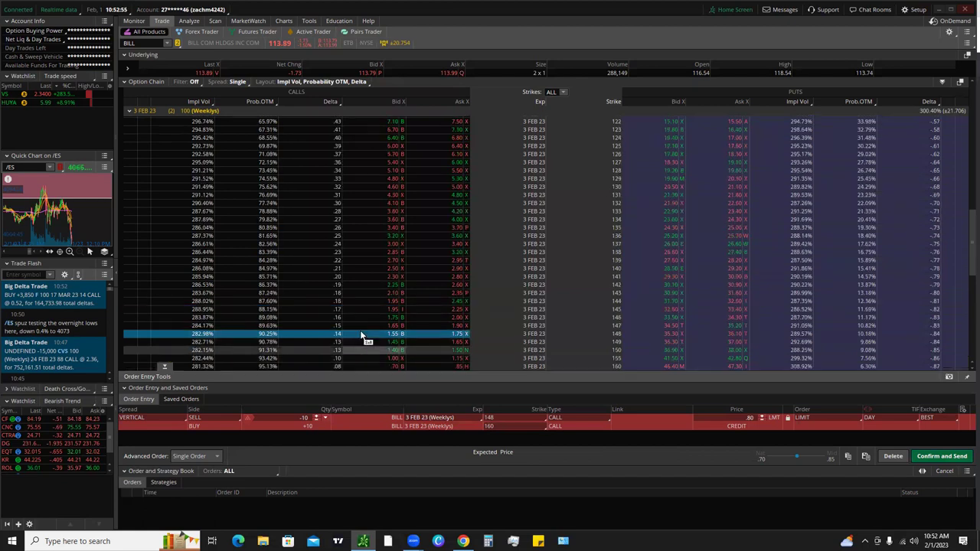
{"action": "scroll", "coordinate": [367, 314], "scroll_direction": "down", "scroll_amount": 2}
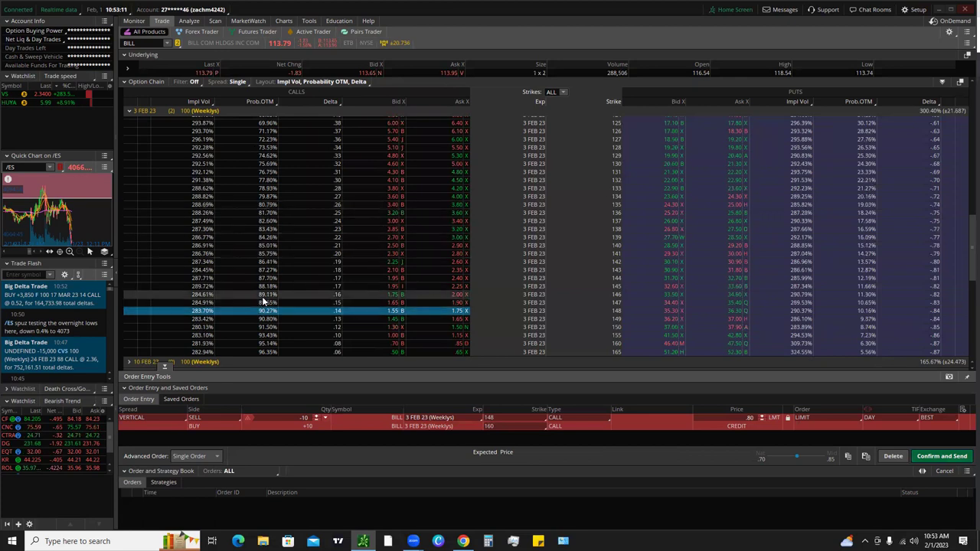
- Sketch an upward arrow about 17.65 points high from the latest candle on BILL's daily chart, and delete it
{"action": "mouse_move", "coordinate": [279, 23]}
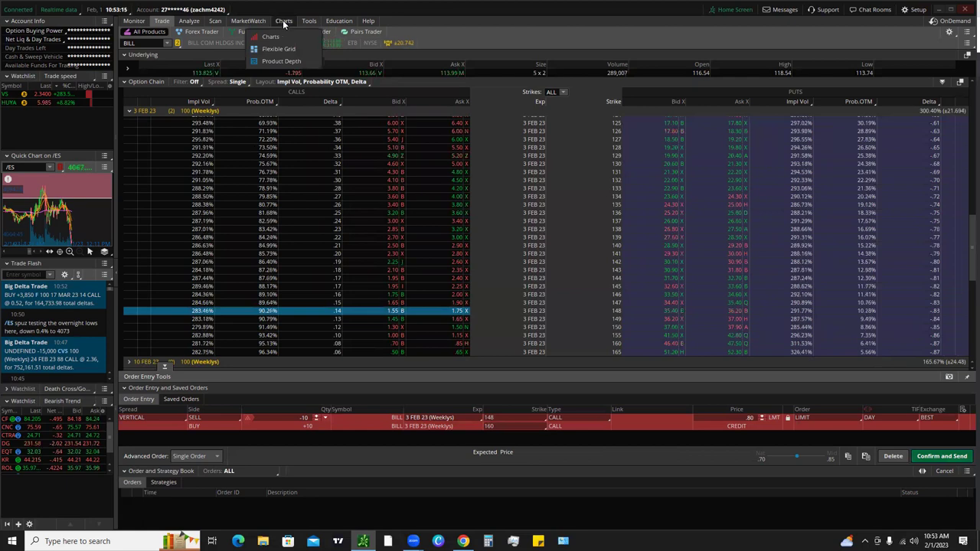
{"action": "left_click", "coordinate": [284, 24]}
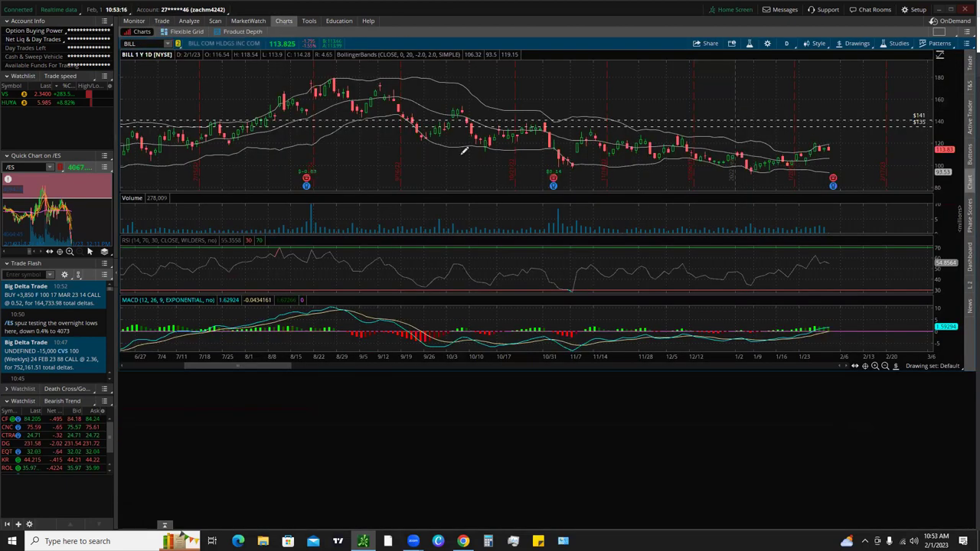
{"action": "scroll", "coordinate": [673, 122], "scroll_direction": "down", "scroll_amount": 3}
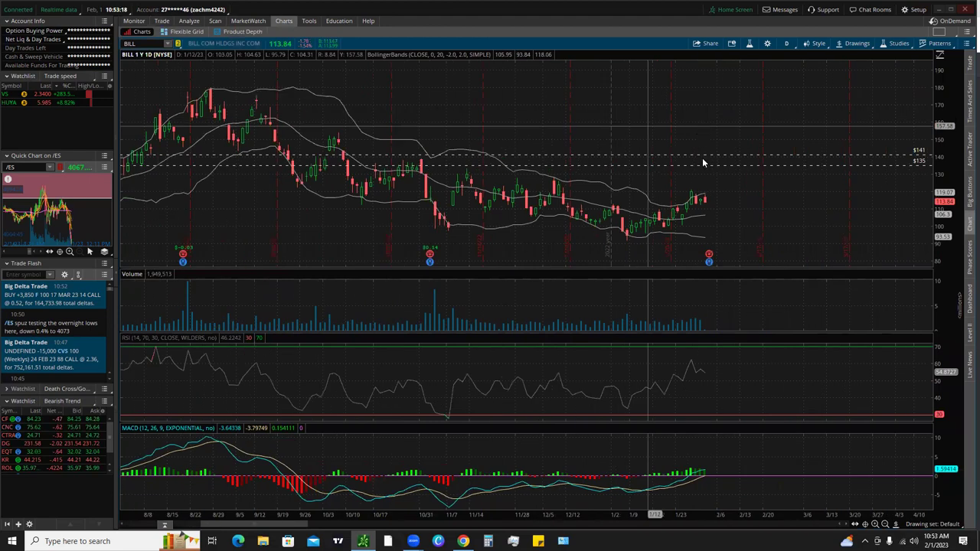
{"action": "mouse_move", "coordinate": [705, 202]}
{"action": "left_mouse_down"}
{"action": "mouse_move", "coordinate": [730, 160]}
{"action": "mouse_move", "coordinate": [723, 174]}
{"action": "left_mouse_up"}
{"action": "right_click", "coordinate": [723, 176]}
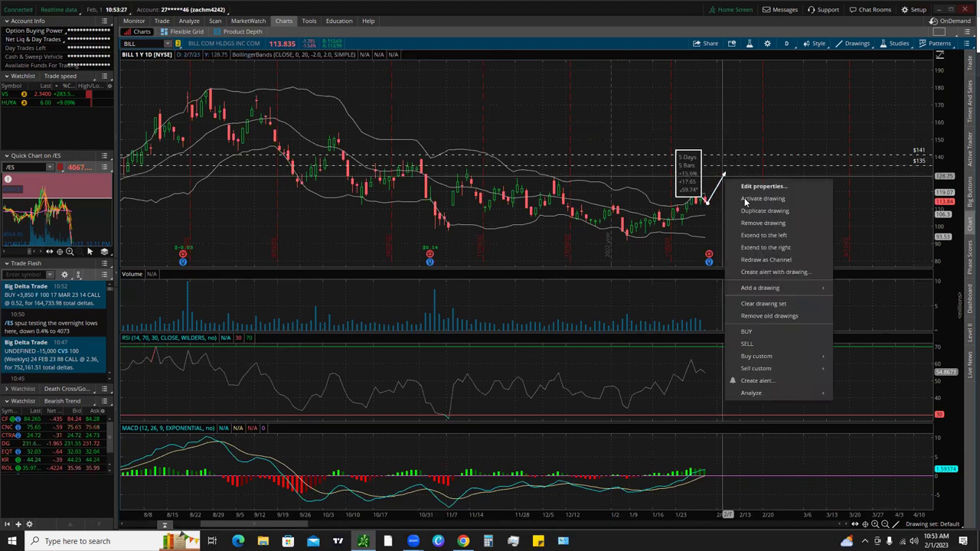
{"action": "left_click", "coordinate": [750, 224]}
- Compare the call strikes in BILL's option chain with the marked price levels on its daily chart
{"action": "left_click", "coordinate": [163, 21]}
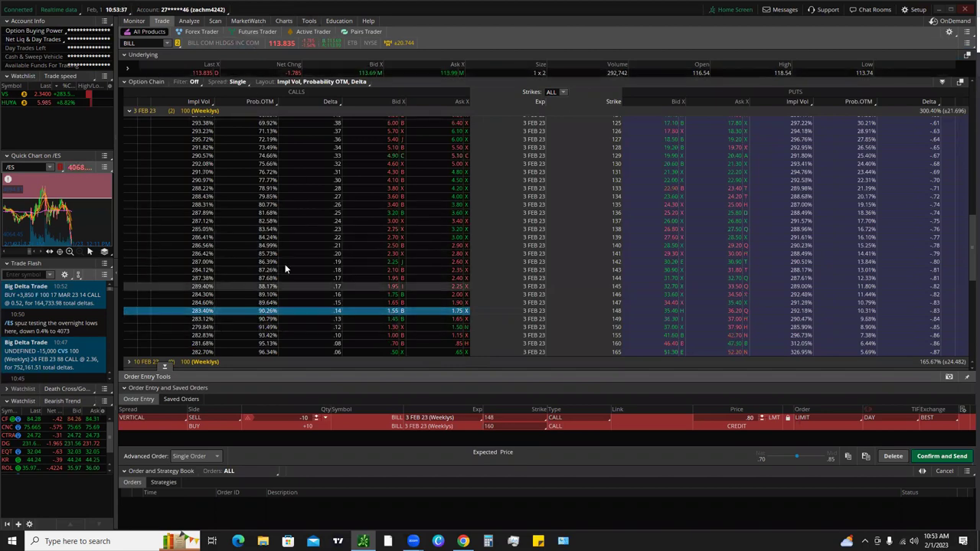
{"action": "left_click", "coordinate": [284, 20]}
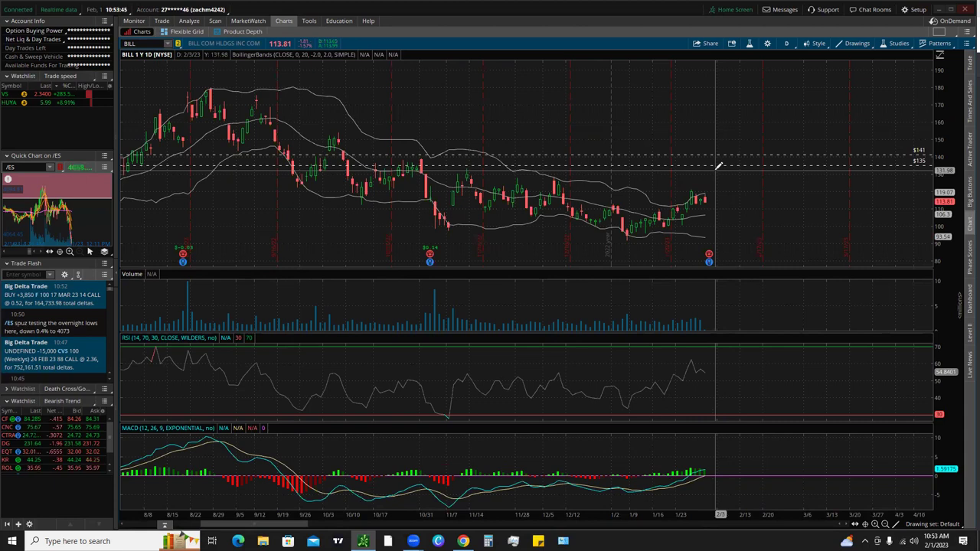
{"action": "scroll", "coordinate": [647, 183], "scroll_direction": "down", "scroll_amount": 3}
{"action": "scroll", "coordinate": [647, 180], "scroll_direction": "down", "scroll_amount": 4}
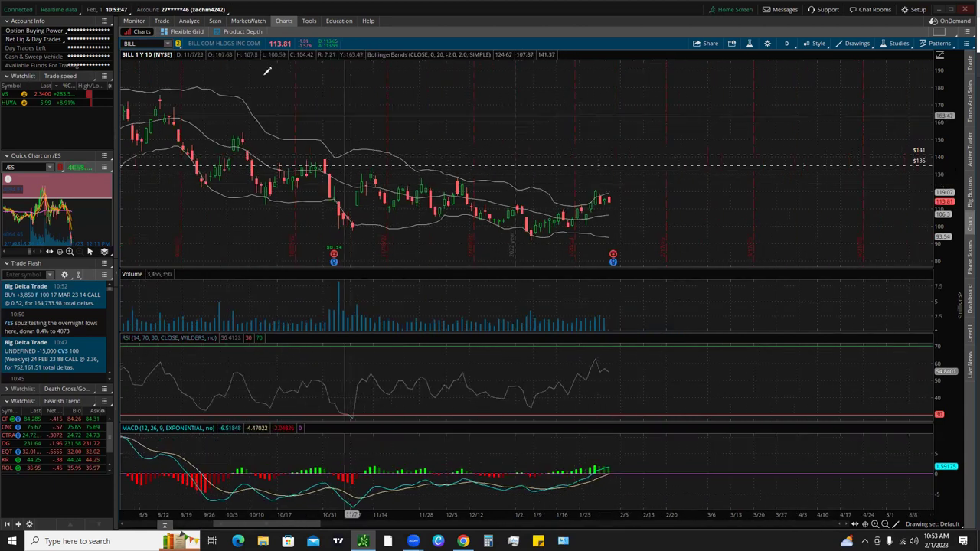
- Return to the Weeklys stock scan and try to save its query under the name "Selling Options"
{"action": "left_click", "coordinate": [218, 22]}
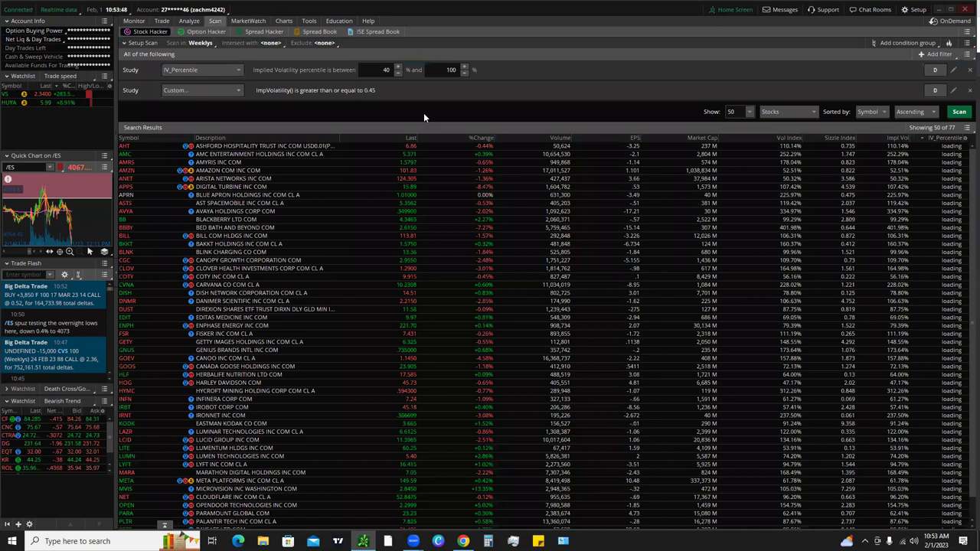
{"action": "left_click", "coordinate": [965, 46]}
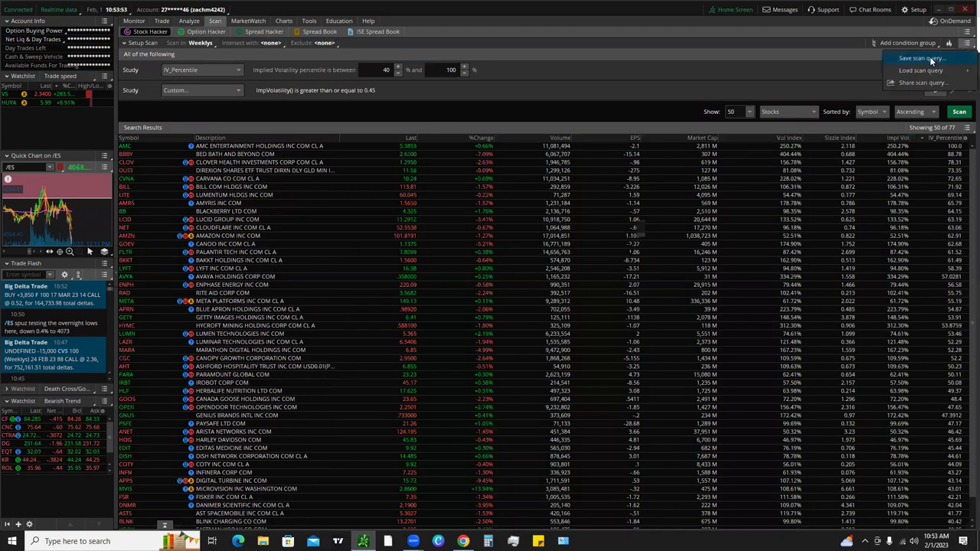
{"action": "left_click", "coordinate": [930, 57]}
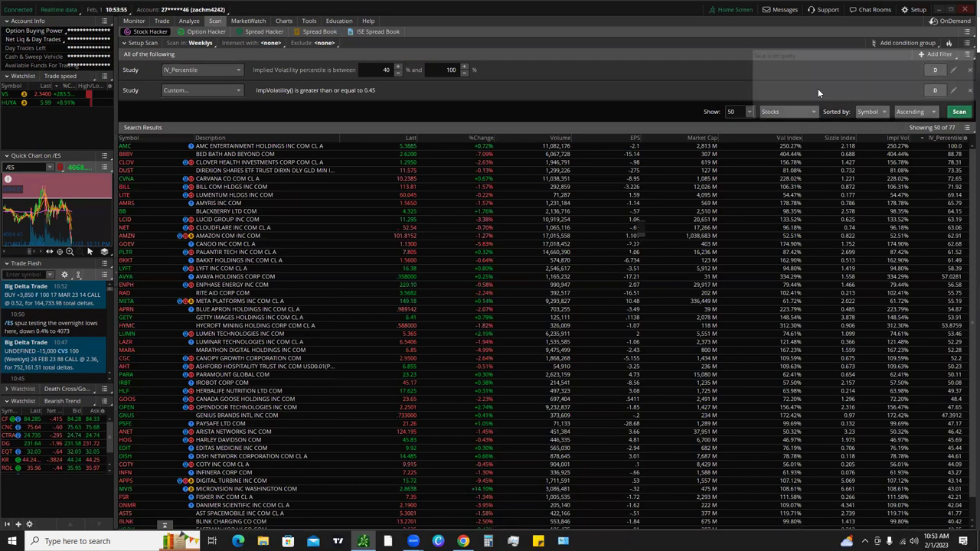
{"action": "left_click", "coordinate": [800, 77]}
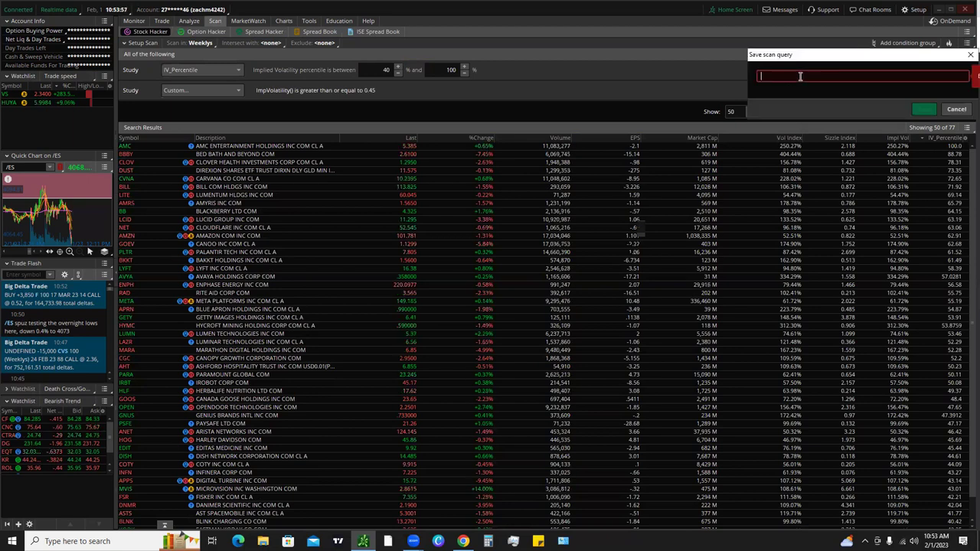
{"action": "type", "text": "Selling Option"}
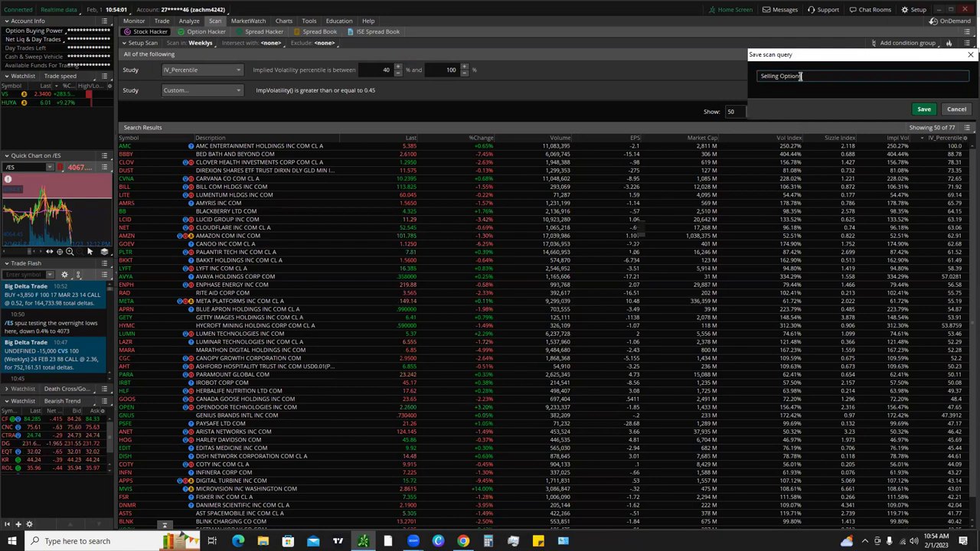
{"action": "type", "text": "s"}
{"action": "left_click", "coordinate": [924, 109]}
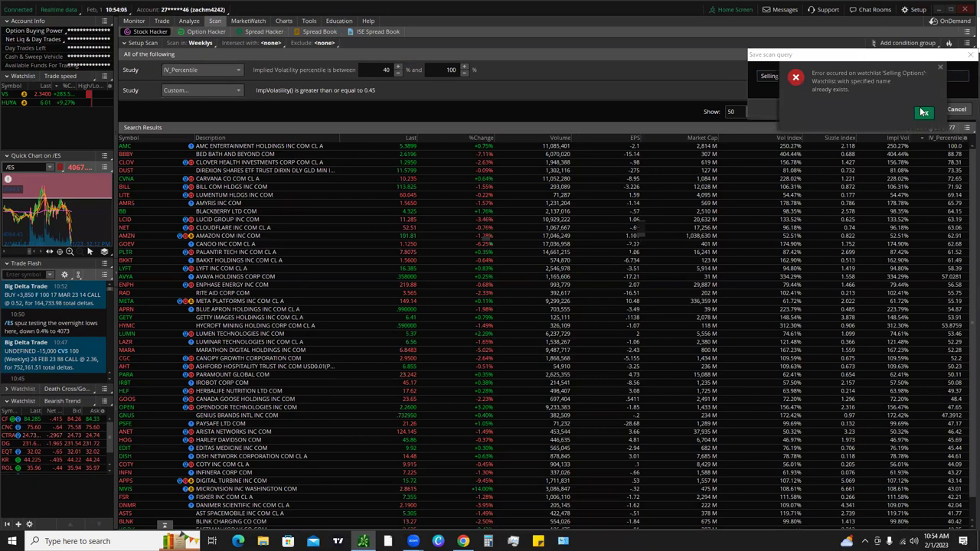
- Dismiss the duplicate-name error and save the scan query under the name "High Premium"
{"action": "left_click", "coordinate": [922, 113]}
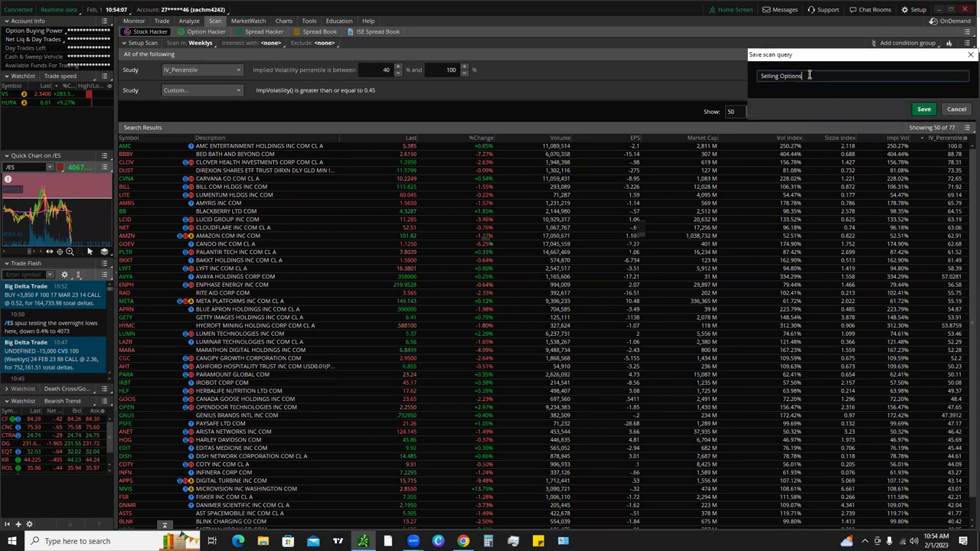
{"action": "key", "text": "BackSpace"}
{"action": "key", "text": "BackSpace"}
{"action": "key", "text": "BackSpace"}
{"action": "key", "text": "BackSpace"}
{"action": "key", "text": "BackSpace"}
{"action": "key", "text": "BackSpace"}
{"action": "key", "text": "BackSpace"}
{"action": "key", "text": "BackSpace"}
{"action": "key", "text": "BackSpace"}
{"action": "key", "text": "BackSpace"}
{"action": "key", "text": "BackSpace"}
{"action": "key", "text": "BackSpace"}
{"action": "key", "text": "BackSpace"}
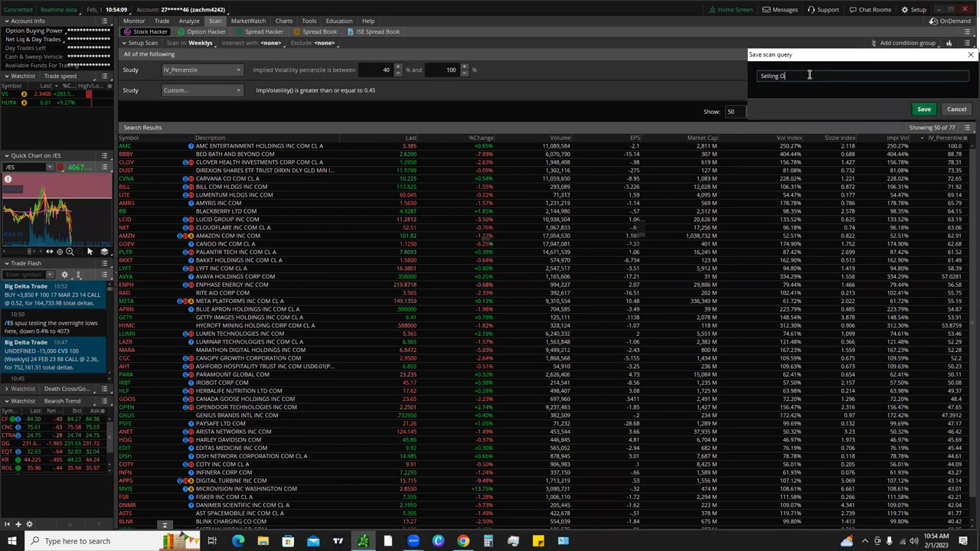
{"action": "type", "text": "High Premium"}
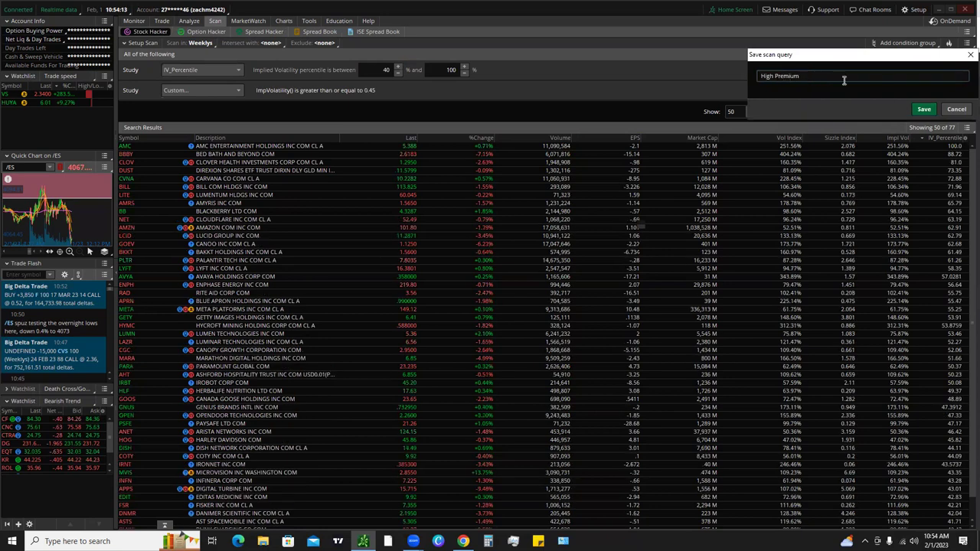
{"action": "left_click", "coordinate": [923, 111]}
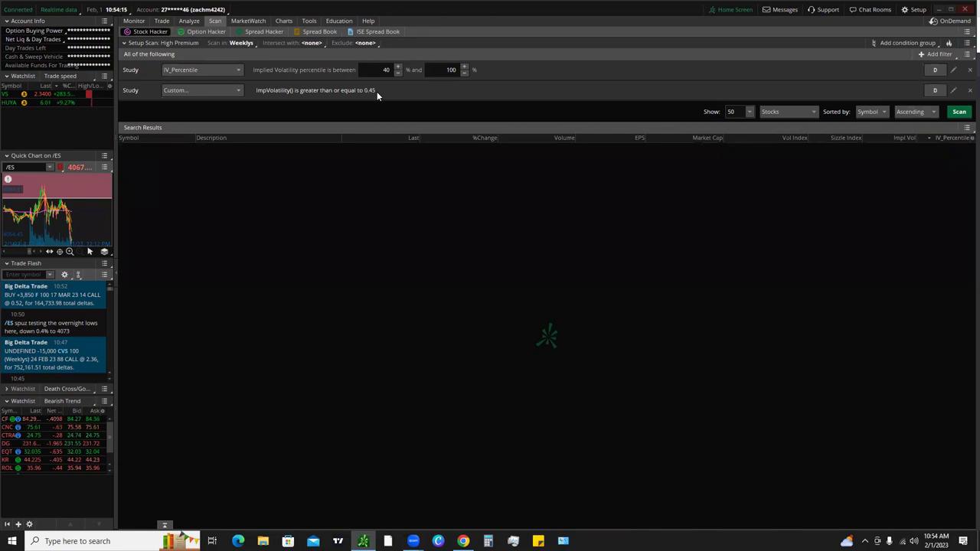
- Collapse the Trade speed watchlist and add a new Watchlist gadget to the sidebar
{"action": "left_click", "coordinate": [54, 76]}
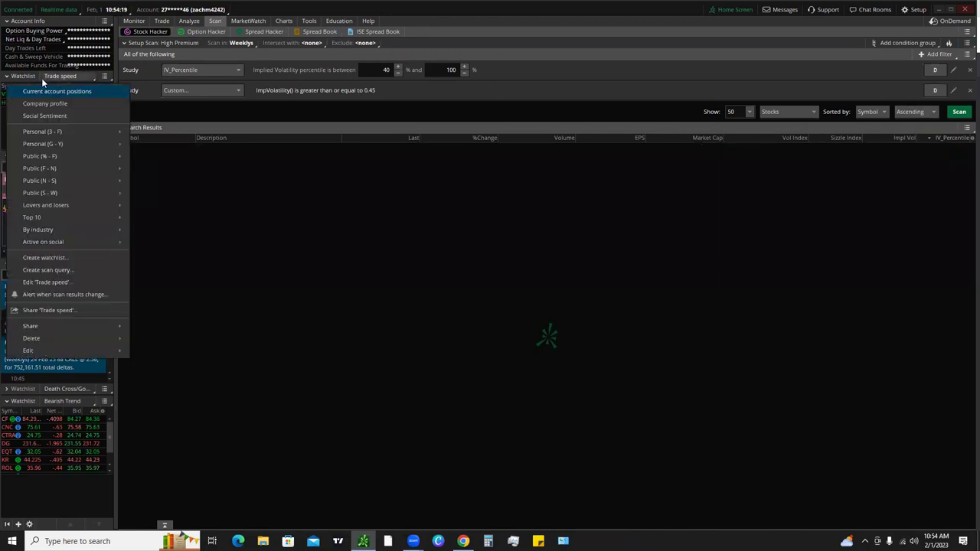
{"action": "left_click", "coordinate": [24, 78]}
{"action": "left_click", "coordinate": [24, 78]}
{"action": "left_click", "coordinate": [24, 78]}
{"action": "left_click", "coordinate": [17, 525]}
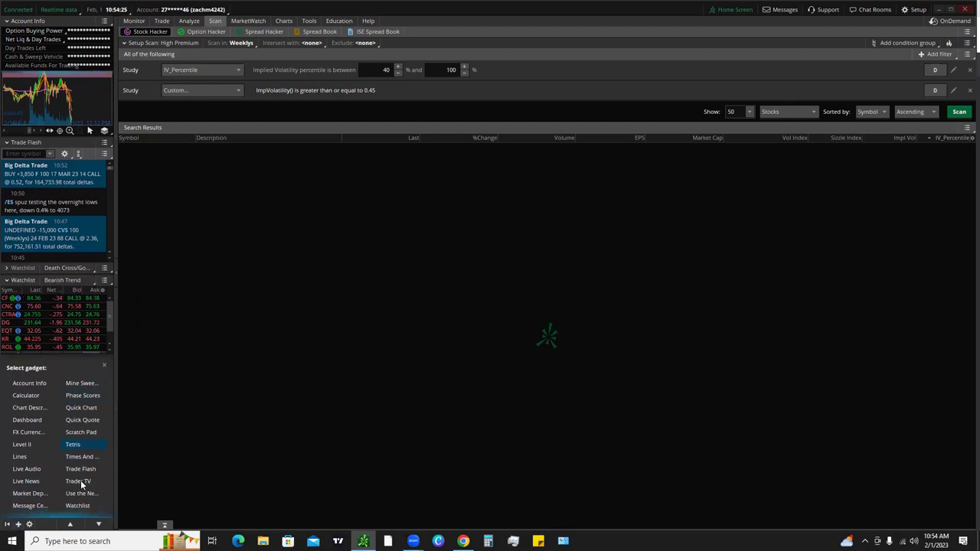
{"action": "left_click", "coordinate": [77, 505]}
{"action": "scroll", "coordinate": [59, 385], "scroll_direction": "up", "scroll_amount": 2}
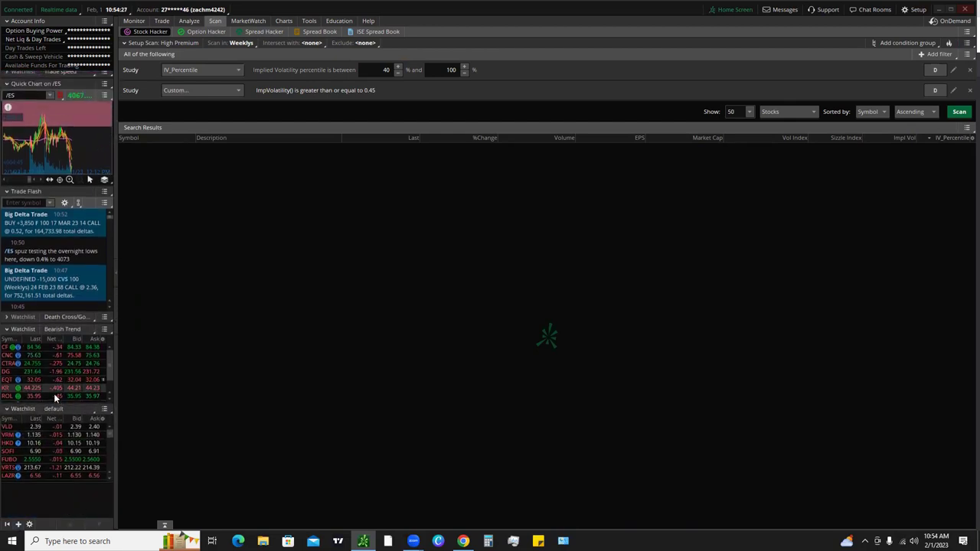
- Load the personal High Premium scan into the new watchlist gadget and look through its symbols
{"action": "left_click", "coordinate": [68, 415]}
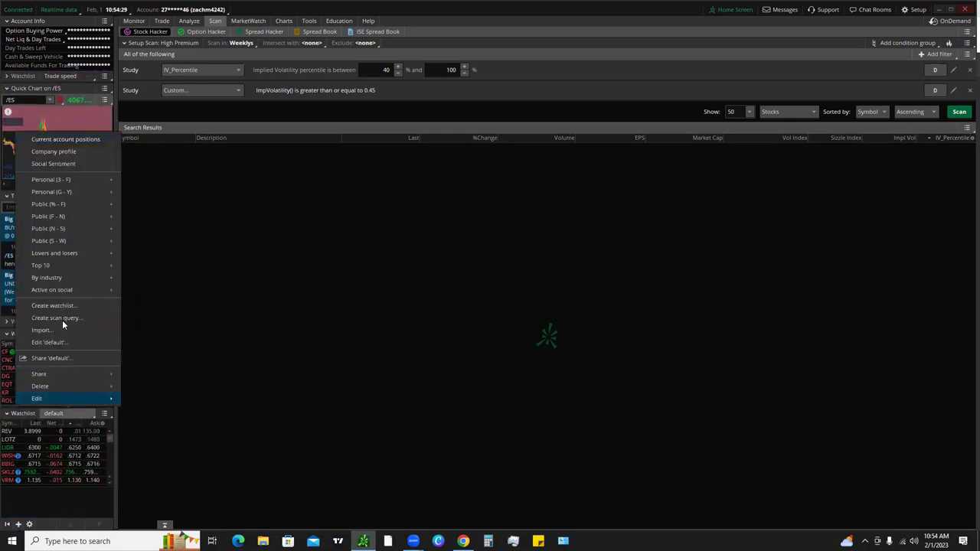
{"action": "mouse_move", "coordinate": [56, 192]}
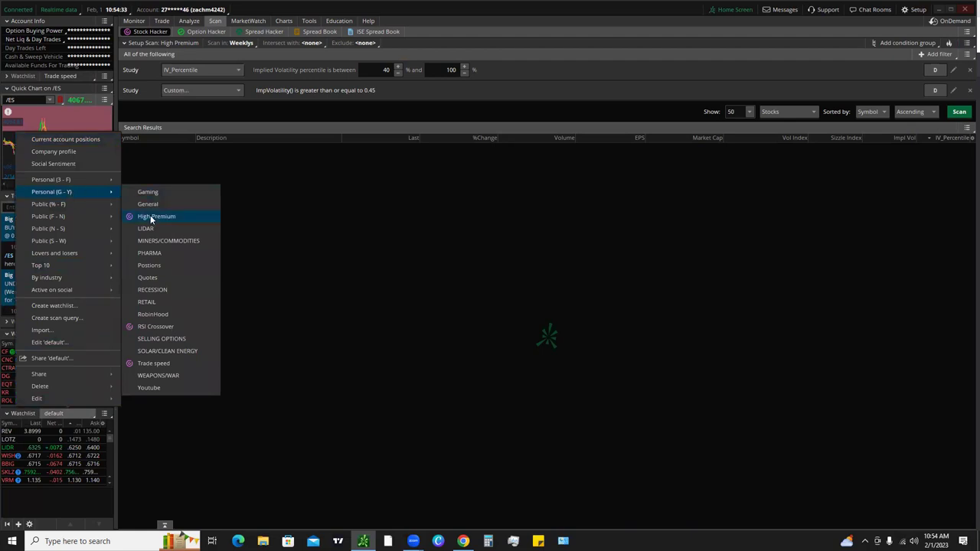
{"action": "left_click", "coordinate": [145, 216]}
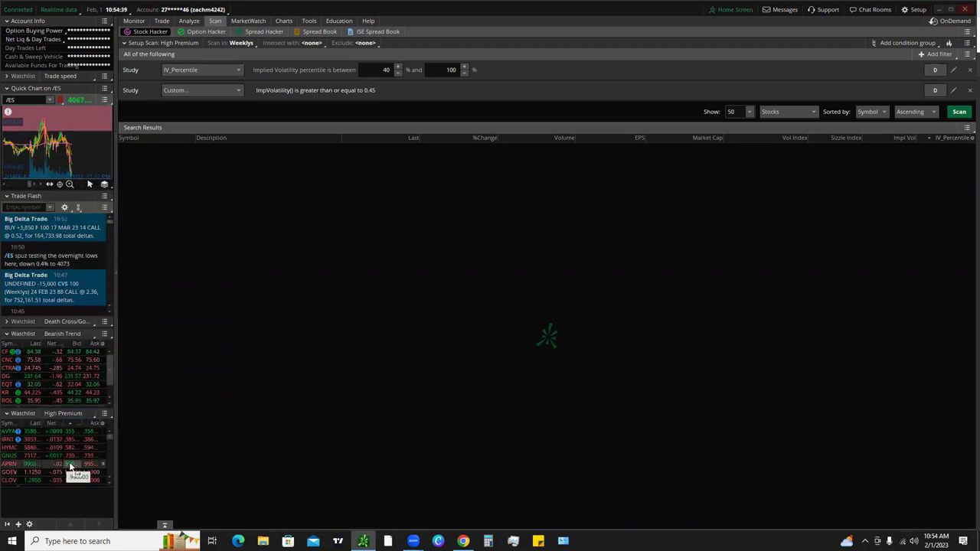
{"action": "scroll", "coordinate": [59, 461], "scroll_direction": "down", "scroll_amount": 5}
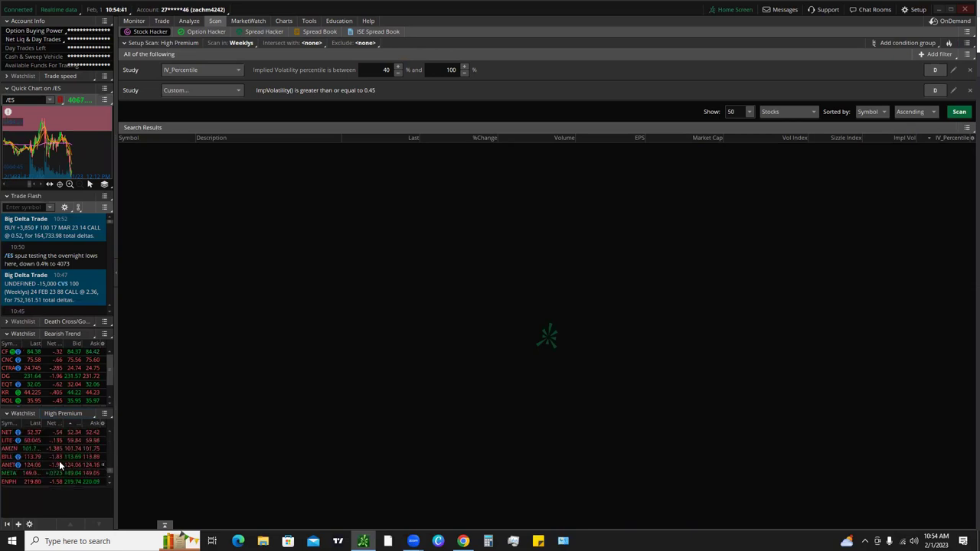
{"action": "scroll", "coordinate": [61, 467], "scroll_direction": "up", "scroll_amount": 5}
{"action": "scroll", "coordinate": [61, 467], "scroll_direction": "up", "scroll_amount": 3}
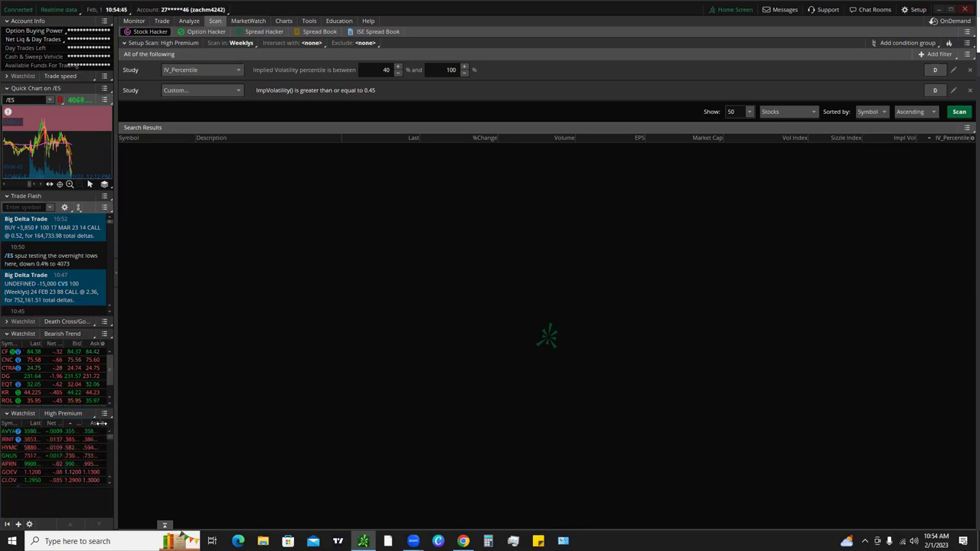
- Customize the High Premium watchlist's columns by removing Net Change, Bid and Ask
{"action": "left_click", "coordinate": [104, 427]}
{"action": "left_click", "coordinate": [117, 434]}
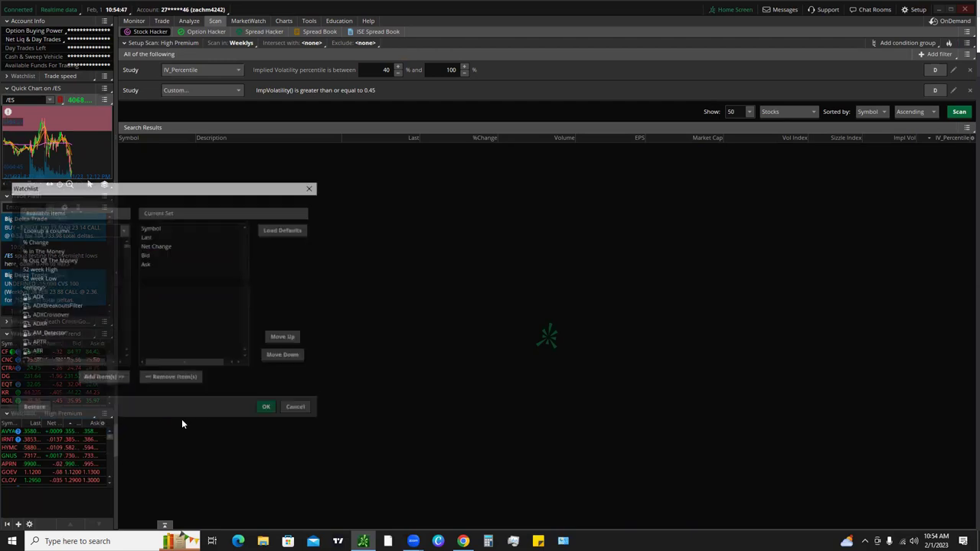
{"action": "left_click", "coordinate": [155, 246]}
{"action": "left_click", "coordinate": [166, 379]}
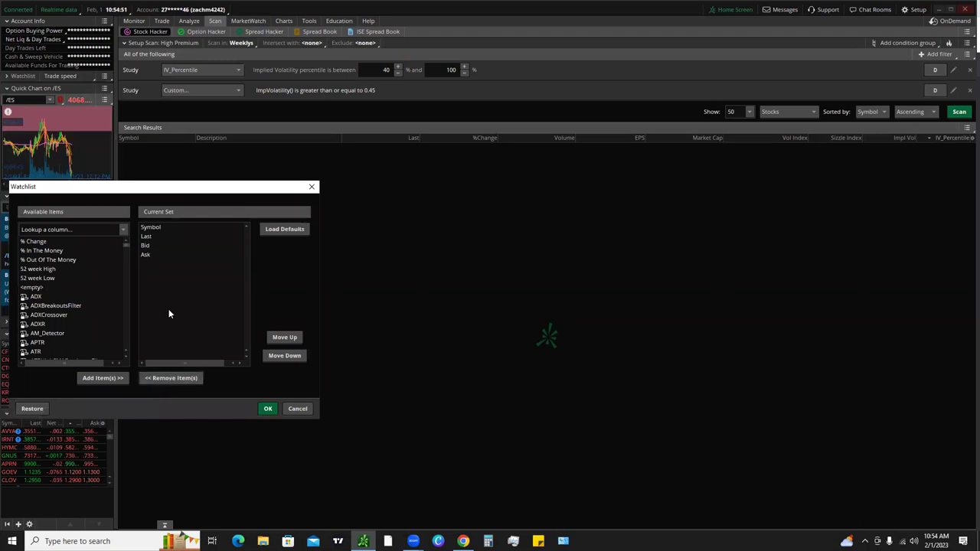
{"action": "left_click", "coordinate": [157, 245]}
{"action": "left_click", "coordinate": [163, 377]}
{"action": "left_click", "coordinate": [154, 245]}
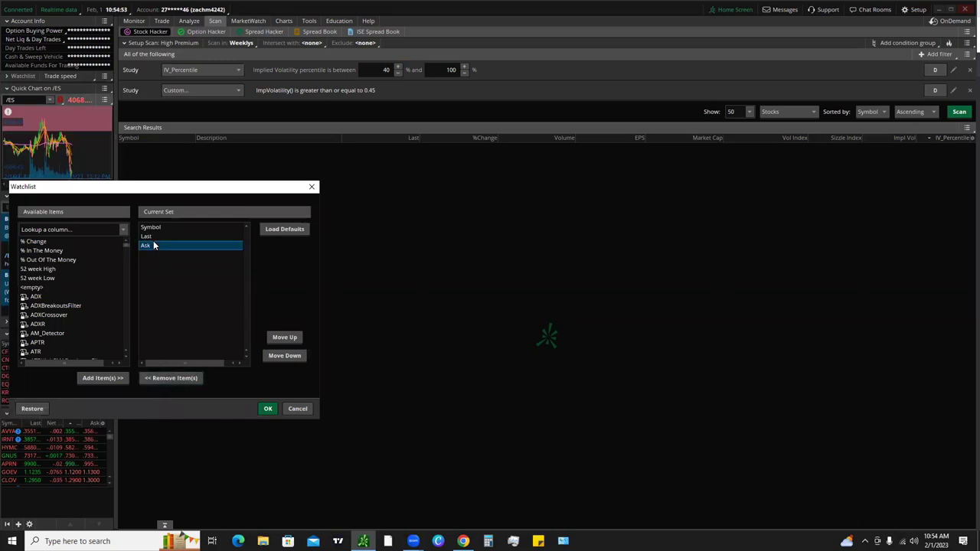
{"action": "left_click", "coordinate": [163, 378]}
- Add the Impl Vol and IV_Percentile columns to the High Premium watchlist and apply the column set
{"action": "left_click", "coordinate": [53, 228]}
{"action": "type", "text": "imp"}
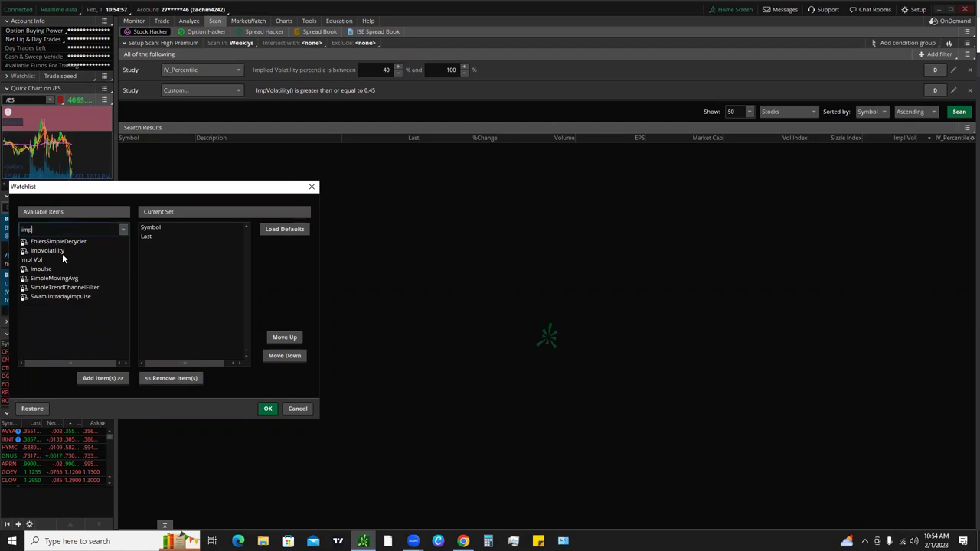
{"action": "left_click", "coordinate": [60, 258]}
{"action": "left_click", "coordinate": [97, 378]}
{"action": "key", "text": "BackSpace"}
{"action": "key", "text": "BackSpace"}
{"action": "key", "text": "BackSpace"}
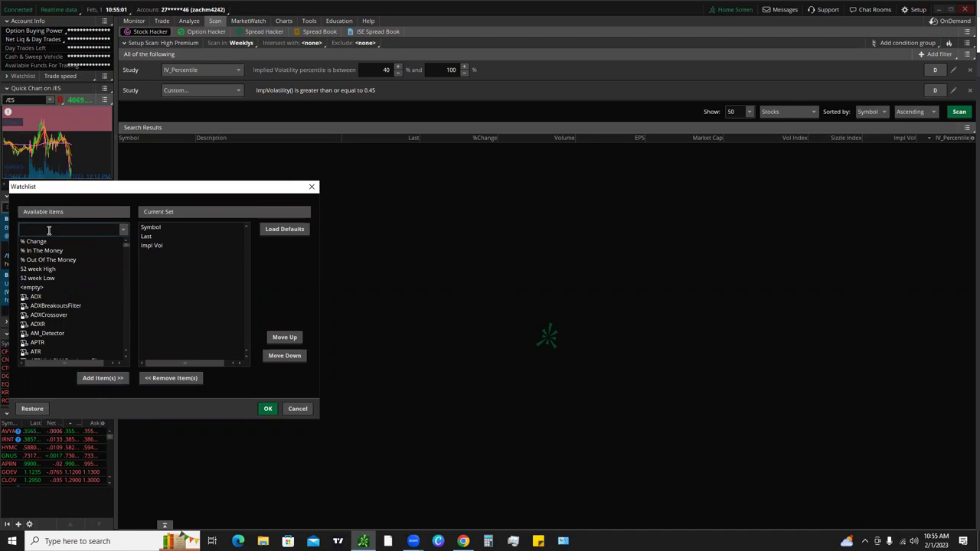
{"action": "type", "text": "iv pe"}
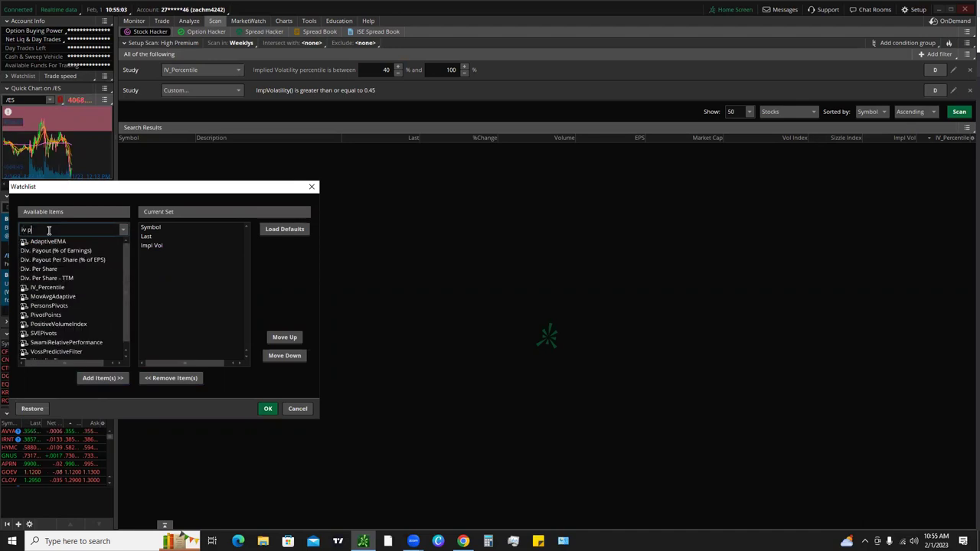
{"action": "left_click", "coordinate": [49, 269]}
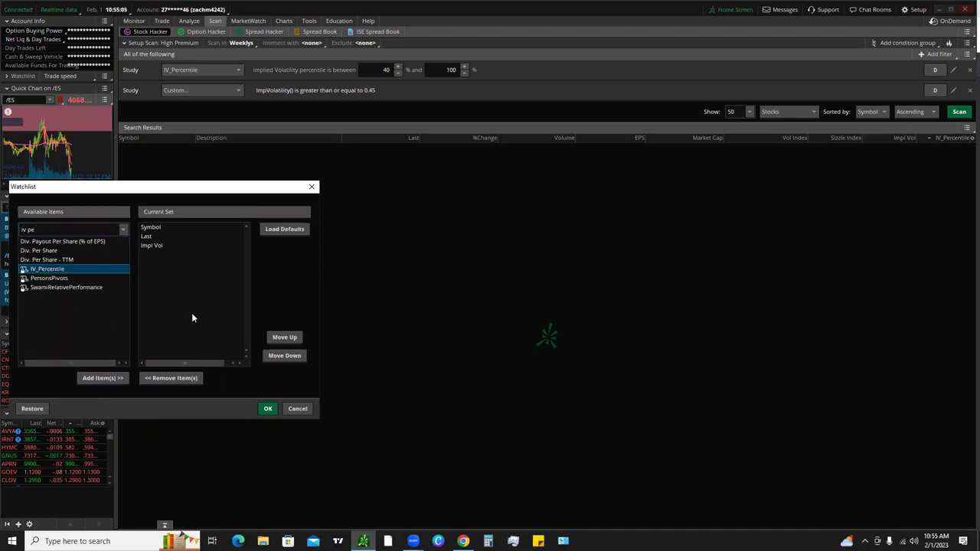
{"action": "left_click", "coordinate": [107, 378]}
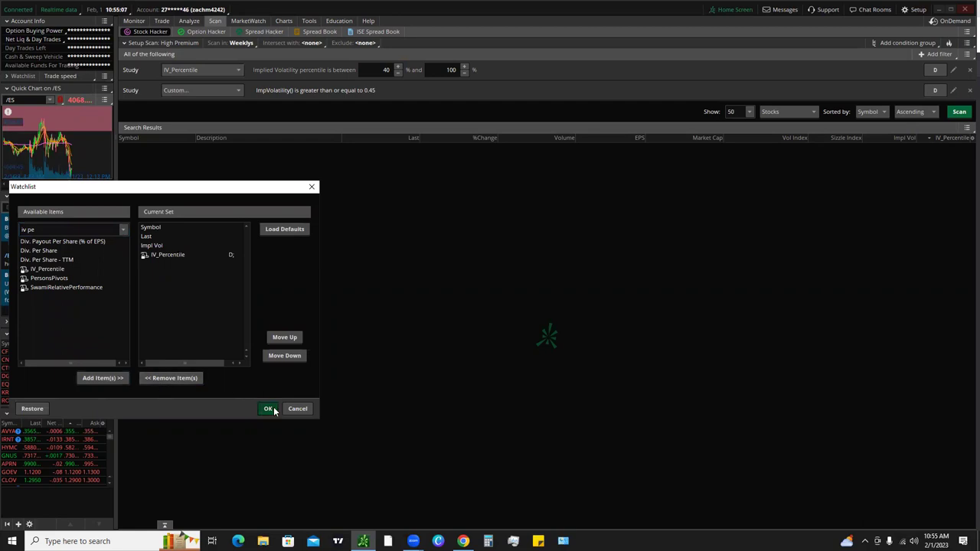
{"action": "left_click", "coordinate": [269, 409]}
- Widen the sidebar, collapse the Bearish Trend, Trade Flash and Quick Chart gadgets, and stretch the High Premium watchlist down the sidebar's full height
{"action": "left_click_drag", "start_coordinate": [115, 361], "coordinate": [169, 360]}
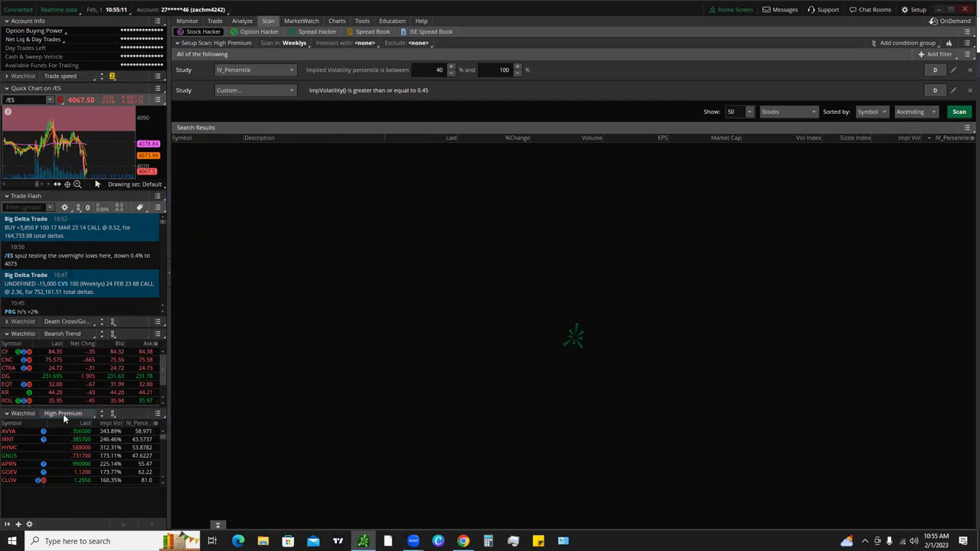
{"action": "left_click", "coordinate": [7, 332]}
{"action": "left_click", "coordinate": [6, 197]}
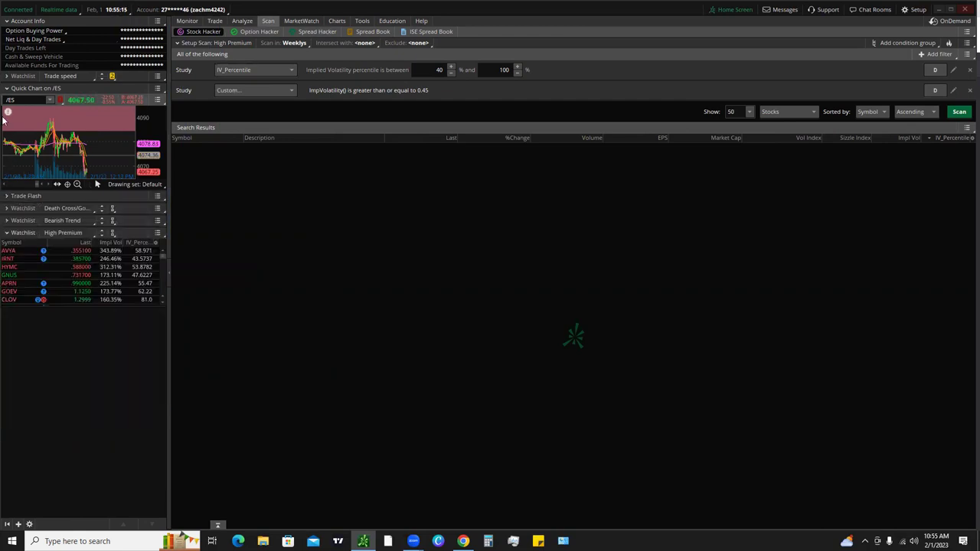
{"action": "left_click", "coordinate": [6, 88]}
{"action": "left_click_drag", "start_coordinate": [89, 237], "coordinate": [98, 519]}
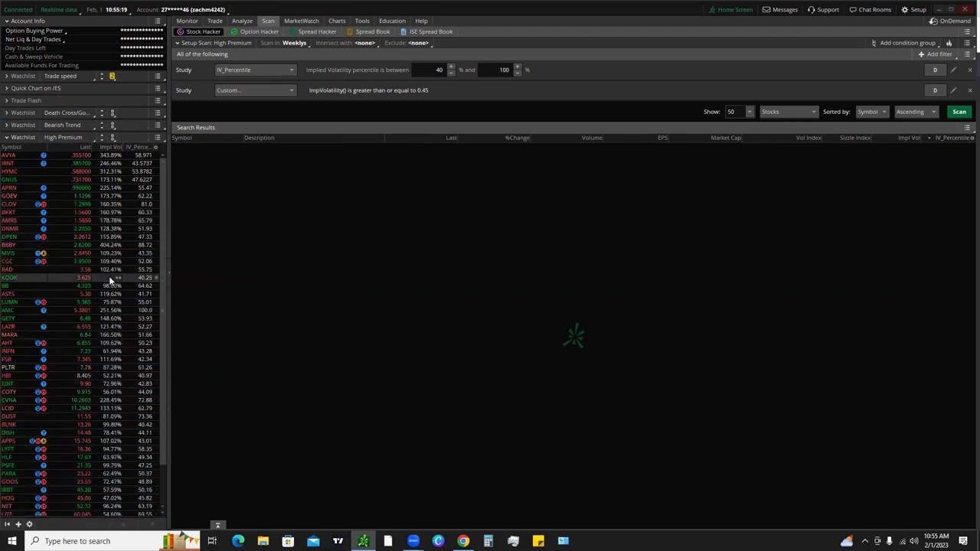
- Sort the High Premium watchlist by last price, by IV_Percentile, and finally by Impl Vol from highest to lowest
{"action": "left_click", "coordinate": [81, 146]}
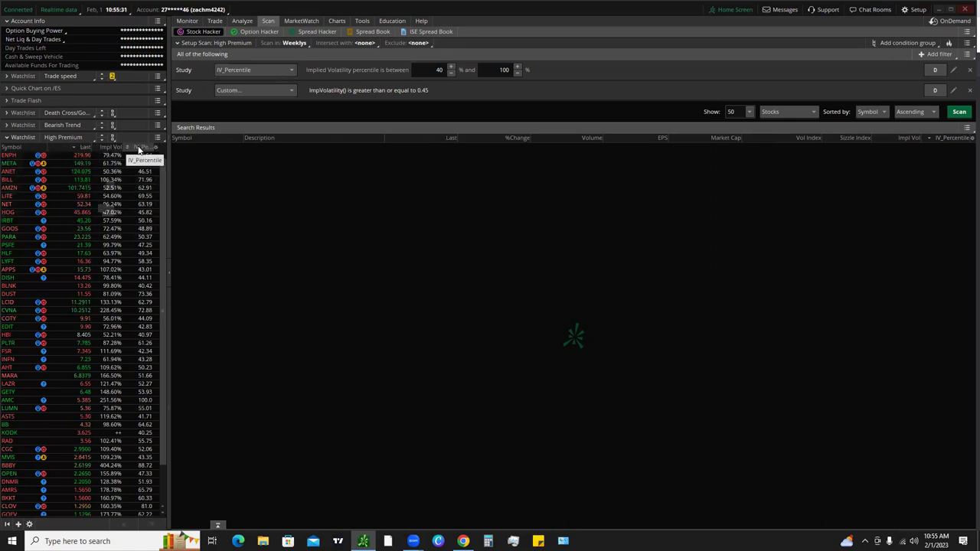
{"action": "left_click", "coordinate": [140, 147]}
{"action": "left_click", "coordinate": [105, 147]}
{"action": "left_click", "coordinate": [106, 147]}
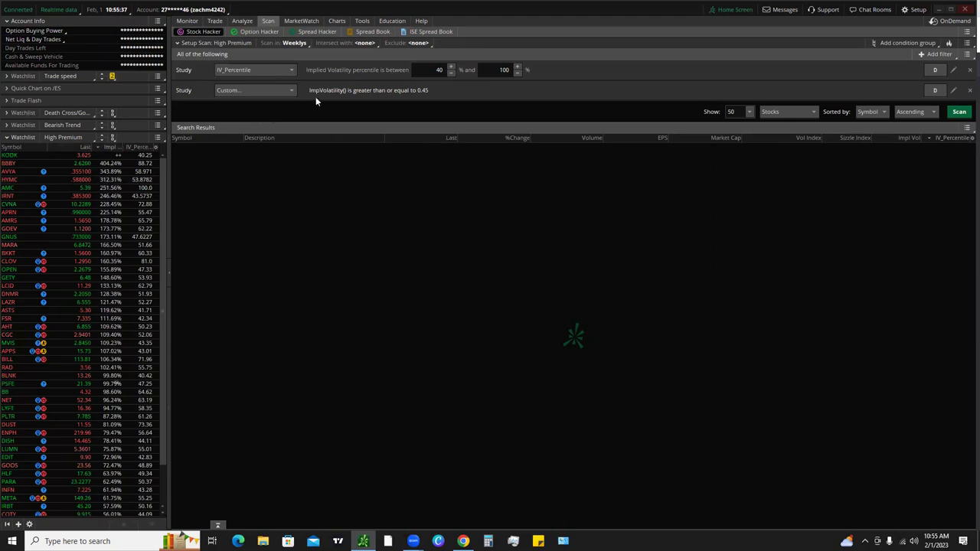
- Link the High Premium watchlist to the yellow symbol group and select KODK in it
{"action": "left_click", "coordinate": [112, 137]}
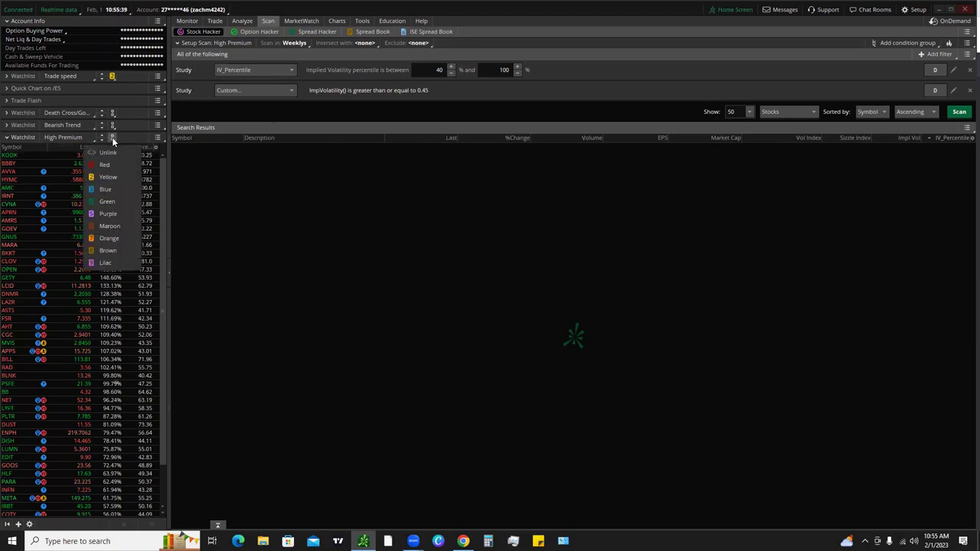
{"action": "left_click", "coordinate": [111, 176]}
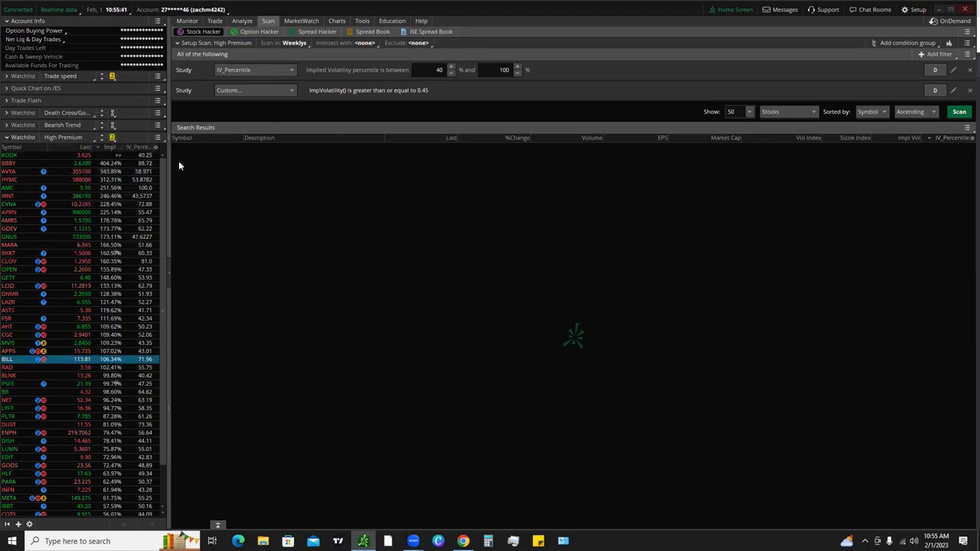
{"action": "left_click", "coordinate": [34, 157]}
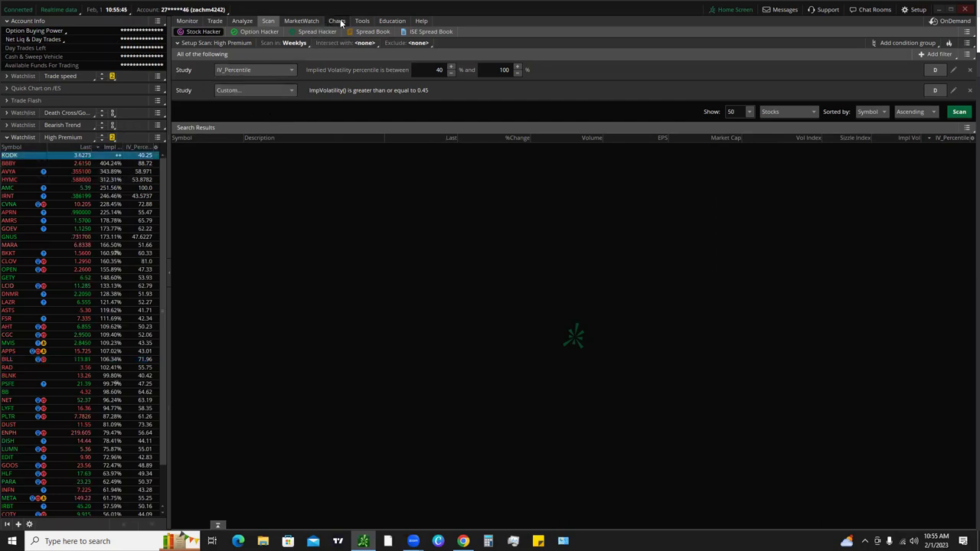
- Examine KODK's recent price action on its daily chart and bring up its 17 FEB 23 option chain
{"action": "left_click", "coordinate": [338, 22]}
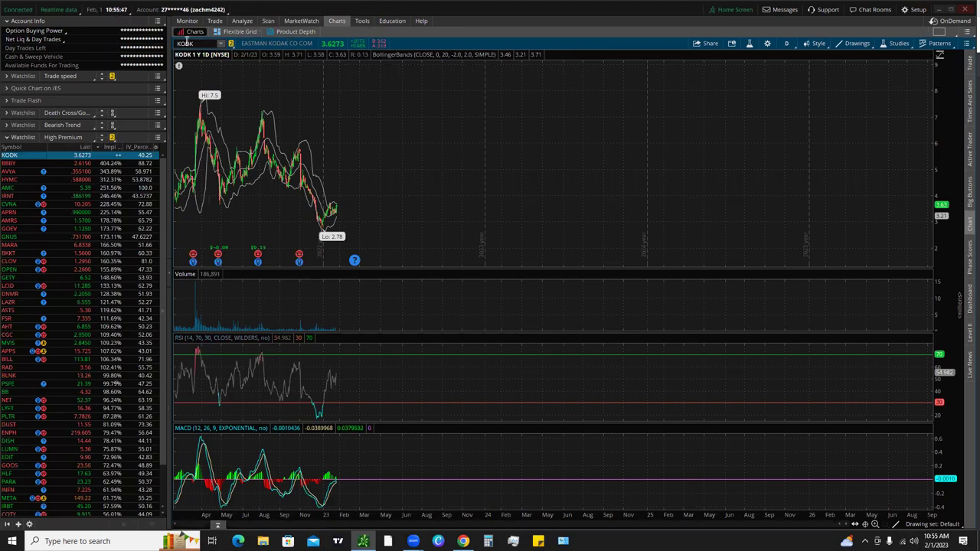
{"action": "left_click_drag", "start_coordinate": [455, 111], "coordinate": [295, 107]}
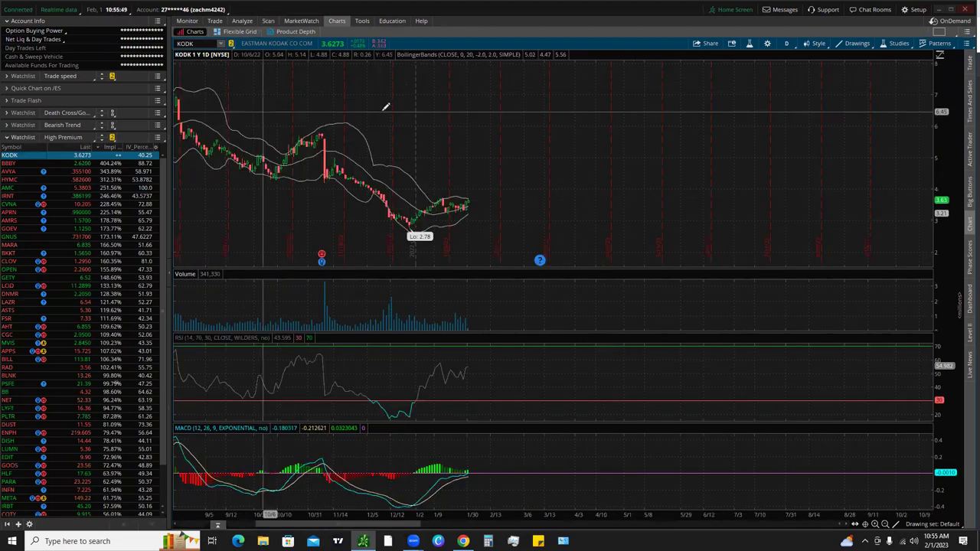
{"action": "scroll", "coordinate": [400, 132], "scroll_direction": "up", "scroll_amount": 3}
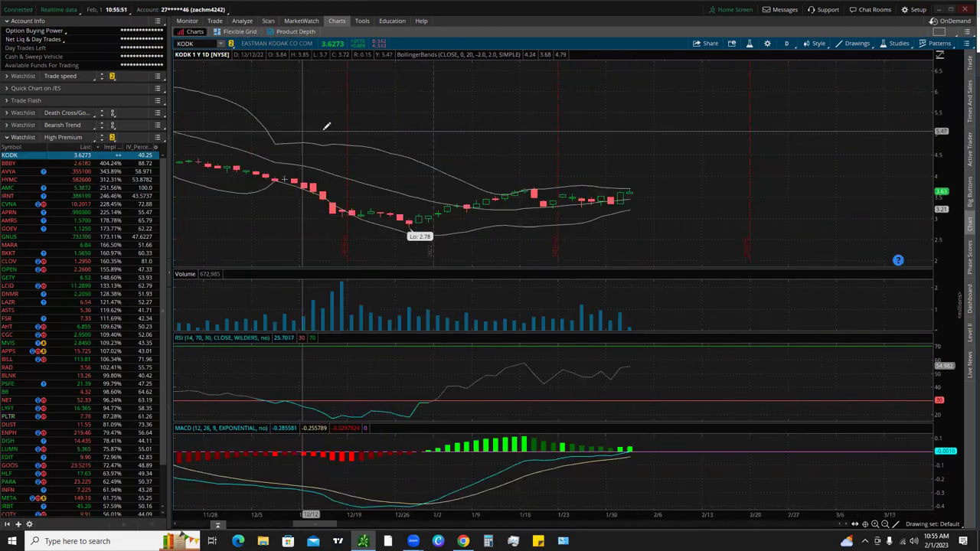
{"action": "left_click", "coordinate": [885, 524]}
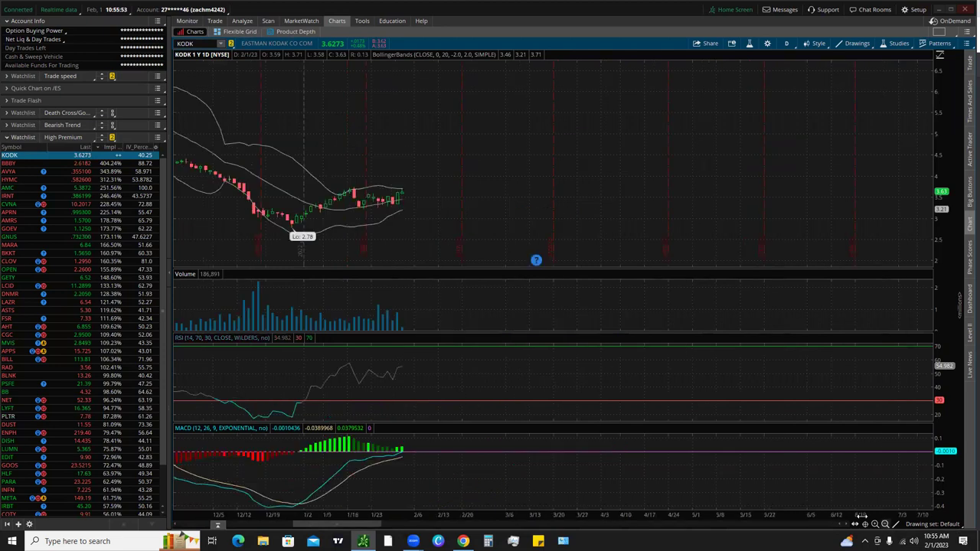
{"action": "left_click", "coordinate": [885, 524]}
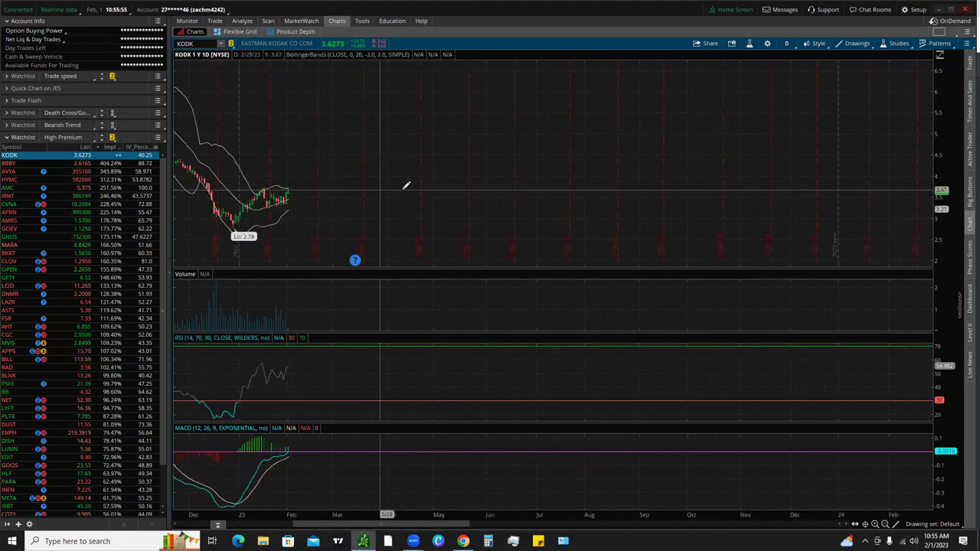
{"action": "left_click_drag", "start_coordinate": [404, 186], "coordinate": [494, 190]}
{"action": "scroll", "coordinate": [376, 184], "scroll_direction": "up", "scroll_amount": 2}
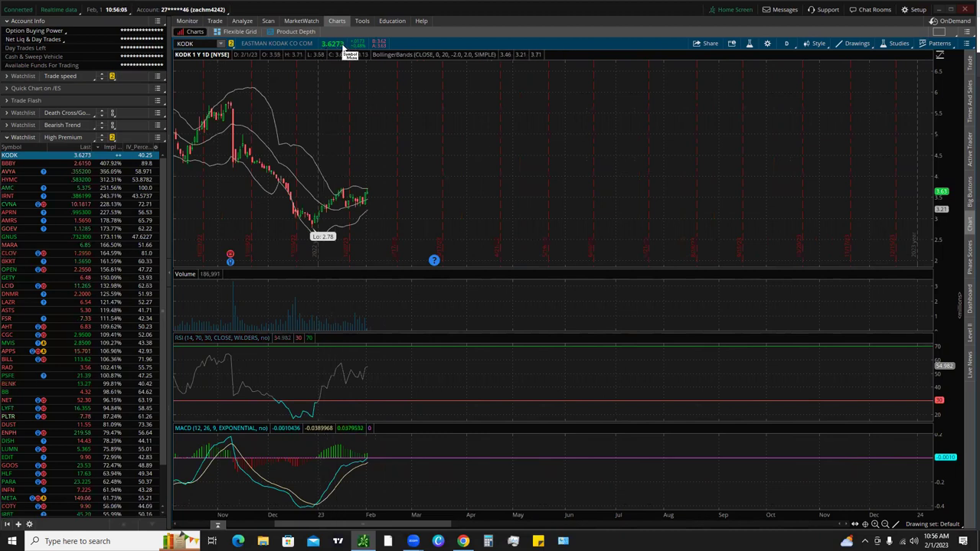
{"action": "left_click", "coordinate": [200, 38]}
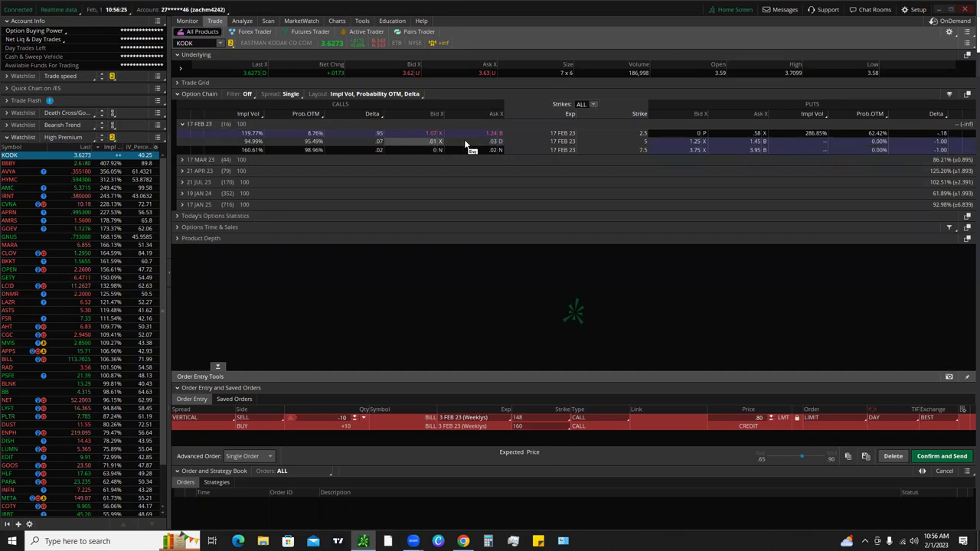
- Sort the High Premium watchlist by last price from highest to lowest and load ANET from it
{"action": "left_click", "coordinate": [205, 123]}
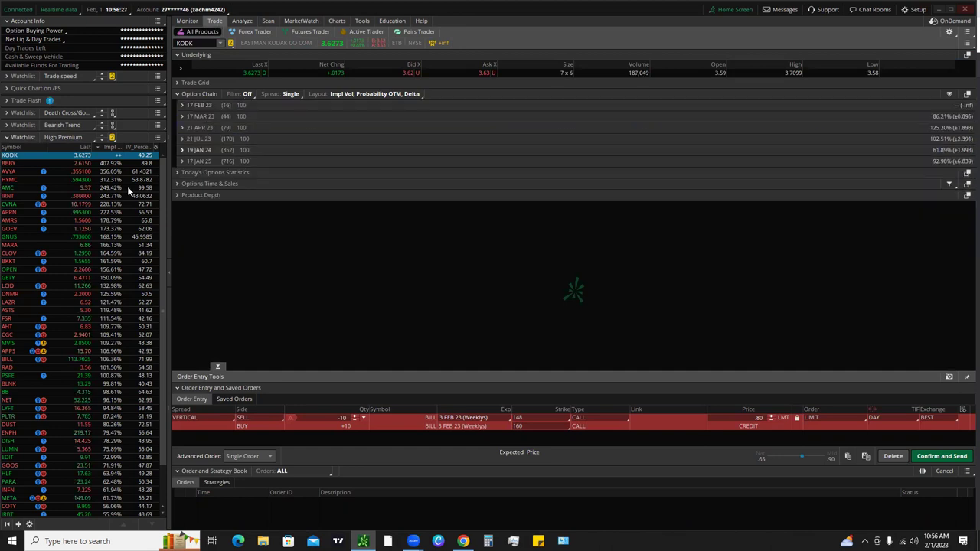
{"action": "left_click", "coordinate": [68, 147]}
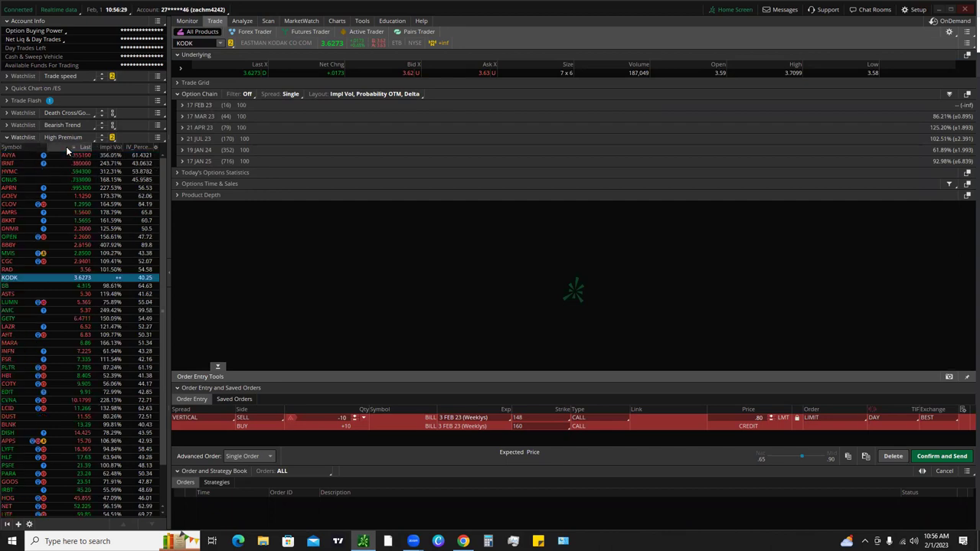
{"action": "left_click", "coordinate": [61, 144]}
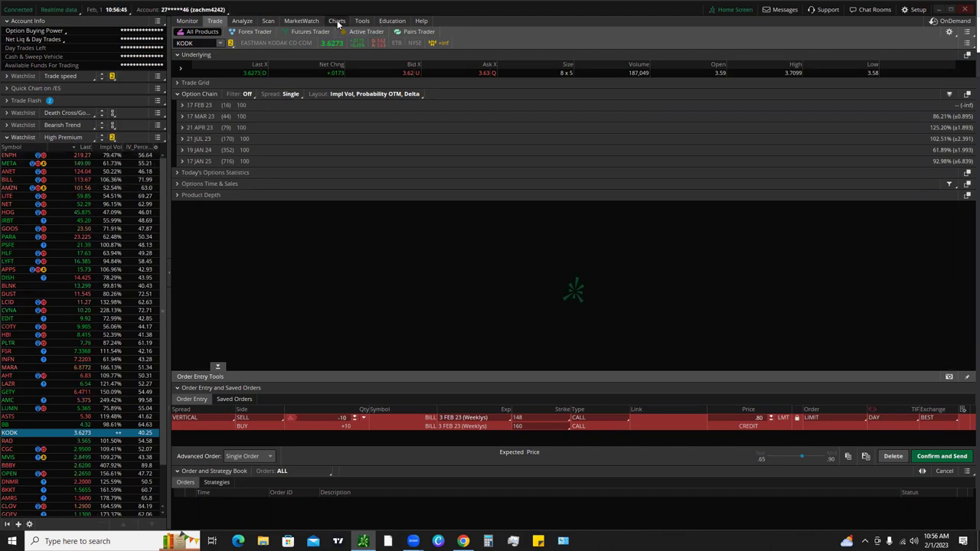
{"action": "mouse_move", "coordinate": [337, 23]}
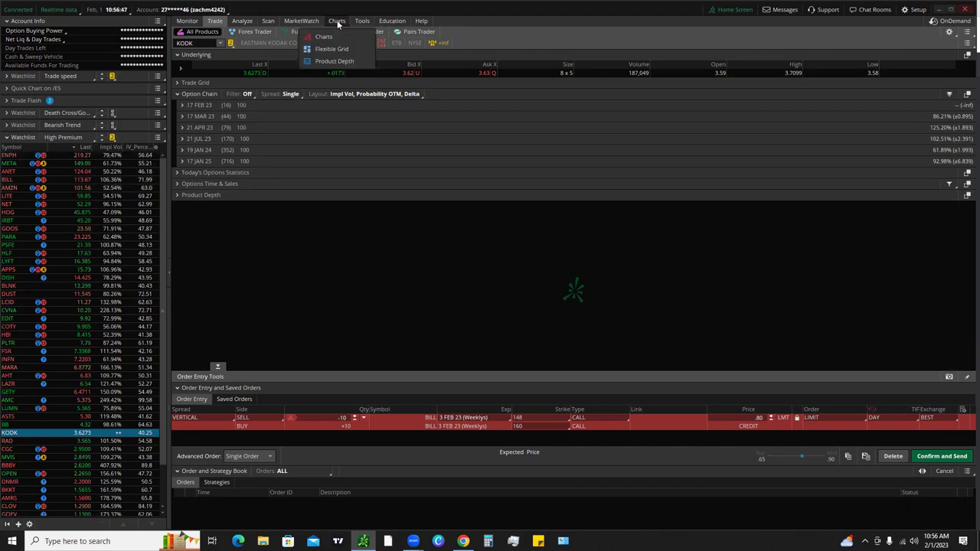
{"action": "left_click", "coordinate": [64, 173]}
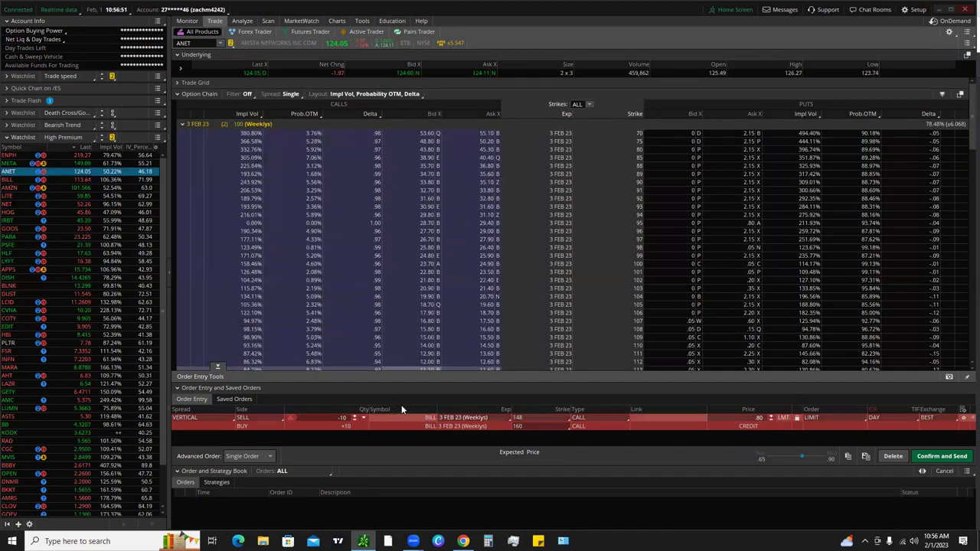
- Reduce the BILL 148/160 call vertical order's quantity to 1 and load BILL's option chain
{"action": "left_click", "coordinate": [355, 418]}
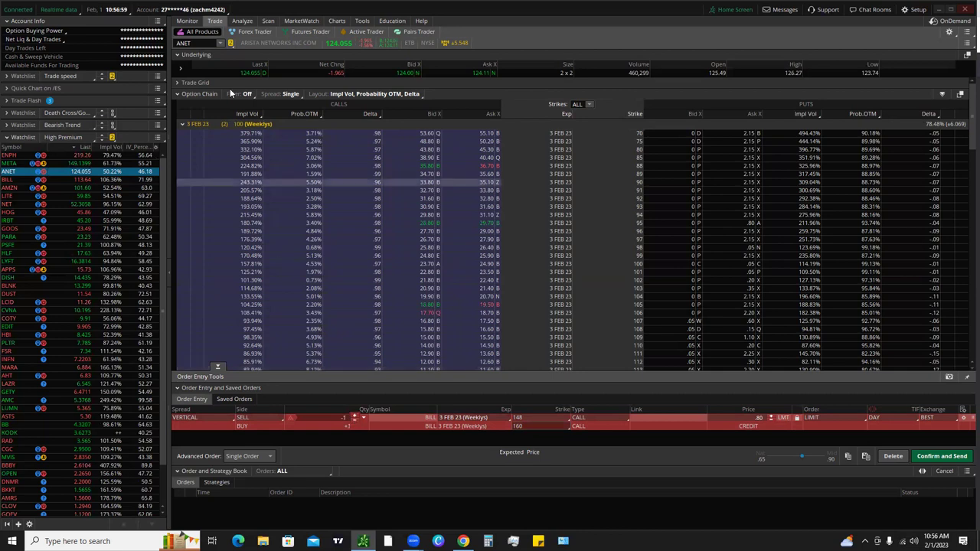
{"action": "left_click", "coordinate": [191, 44]}
{"action": "type", "text": "B"}
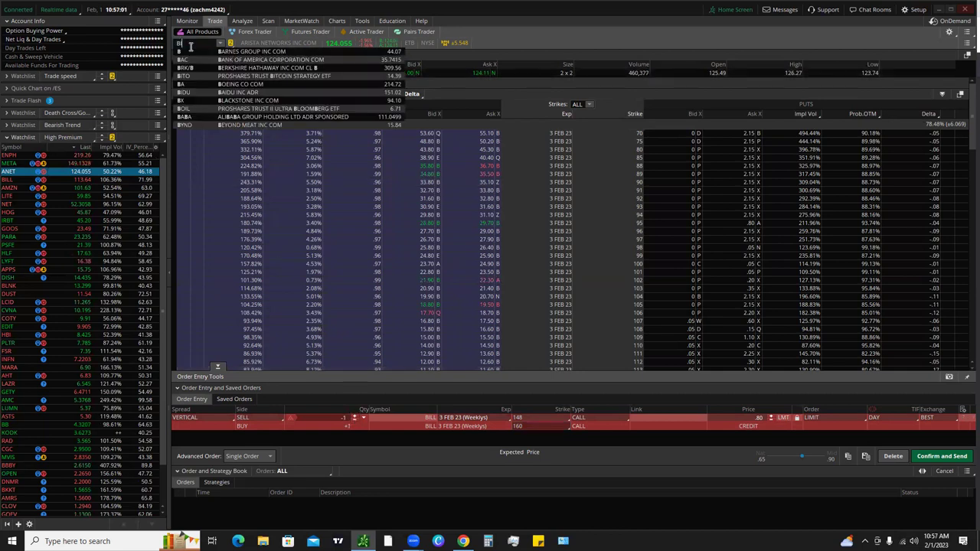
{"action": "type", "text": "ILL"}
{"action": "key", "text": "Return"}
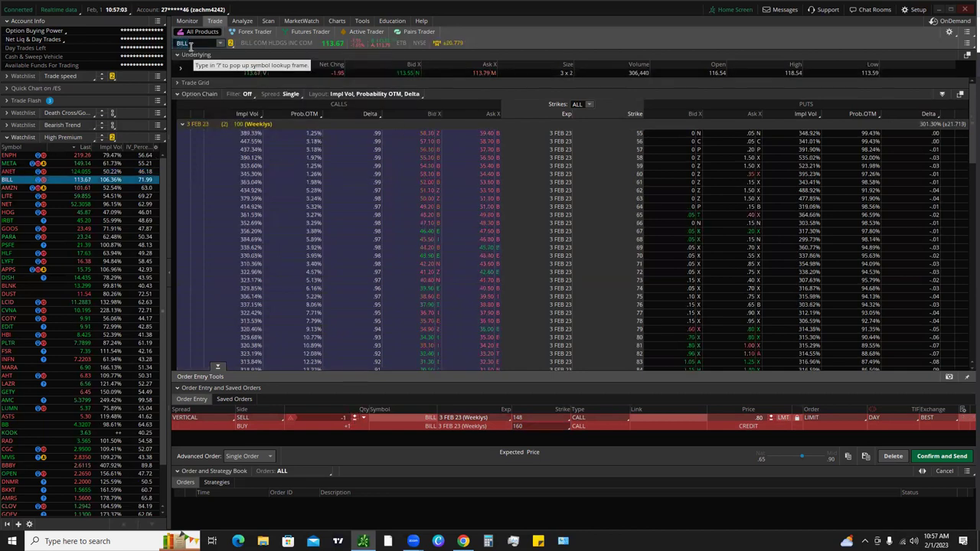
- Delete the BILL 148/160 call vertical from the order entry
{"action": "scroll", "coordinate": [465, 283], "scroll_direction": "down", "scroll_amount": 5}
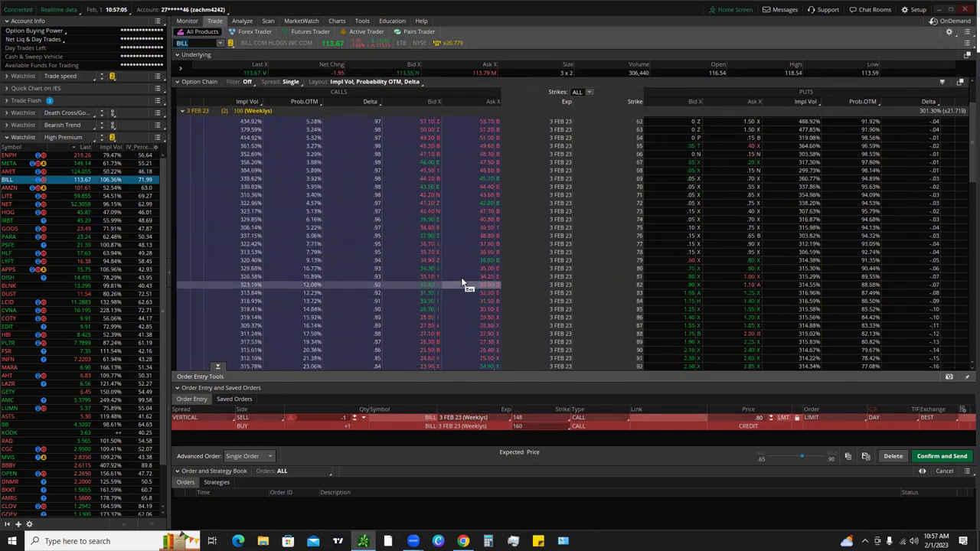
{"action": "scroll", "coordinate": [463, 279], "scroll_direction": "down", "scroll_amount": 5}
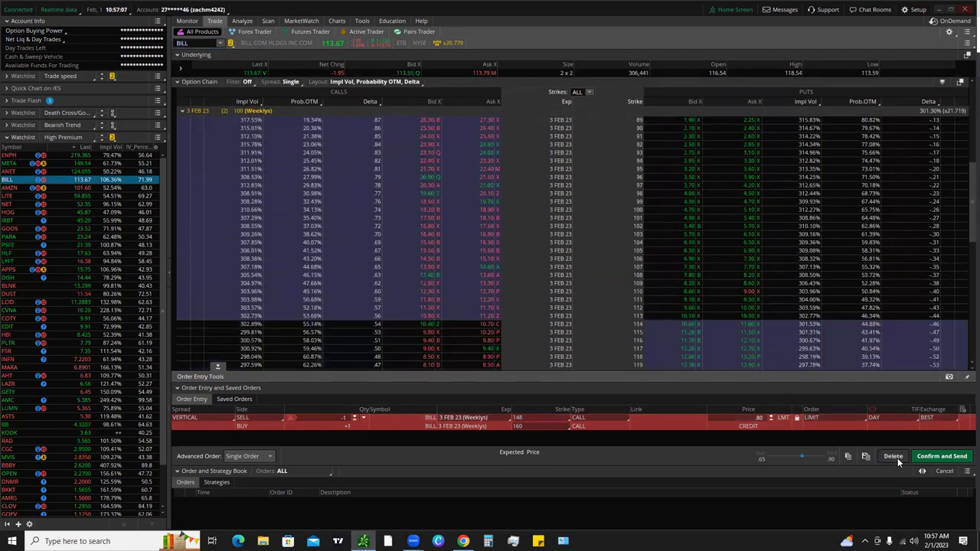
{"action": "left_click", "coordinate": [895, 457]}
- Create a sell vertical order from BILL's 3 FEB 23 135 call, with the long call at 136 and a quantity of 1
{"action": "scroll", "coordinate": [490, 344], "scroll_direction": "down", "scroll_amount": 5}
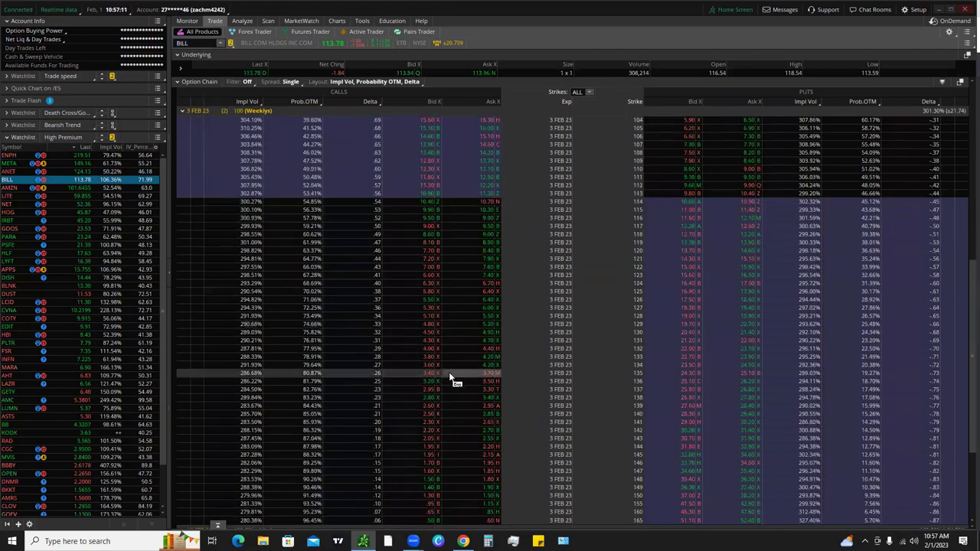
{"action": "right_click", "coordinate": [450, 374]}
{"action": "mouse_move", "coordinate": [589, 394]}
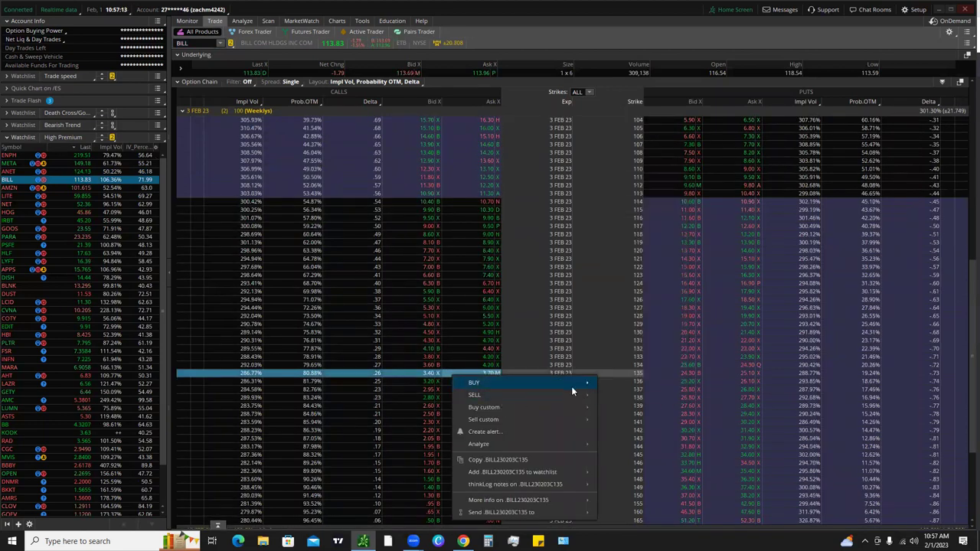
{"action": "left_click", "coordinate": [616, 206]}
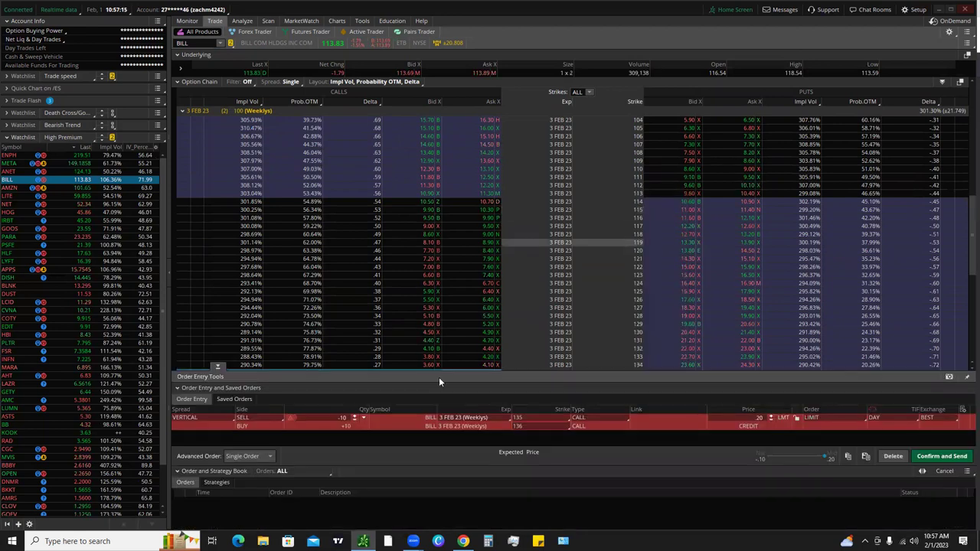
{"action": "left_click", "coordinate": [355, 415]}
- Change the bought call's strike to 140, then settle on 141 to widen the BILL spread
{"action": "left_click", "coordinate": [539, 424]}
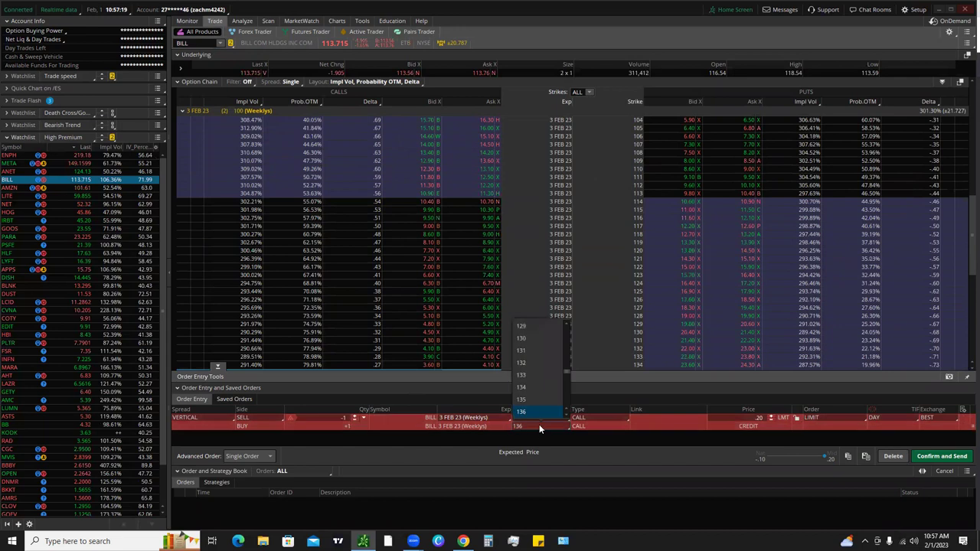
{"action": "scroll", "coordinate": [532, 393], "scroll_direction": "down", "scroll_amount": 1}
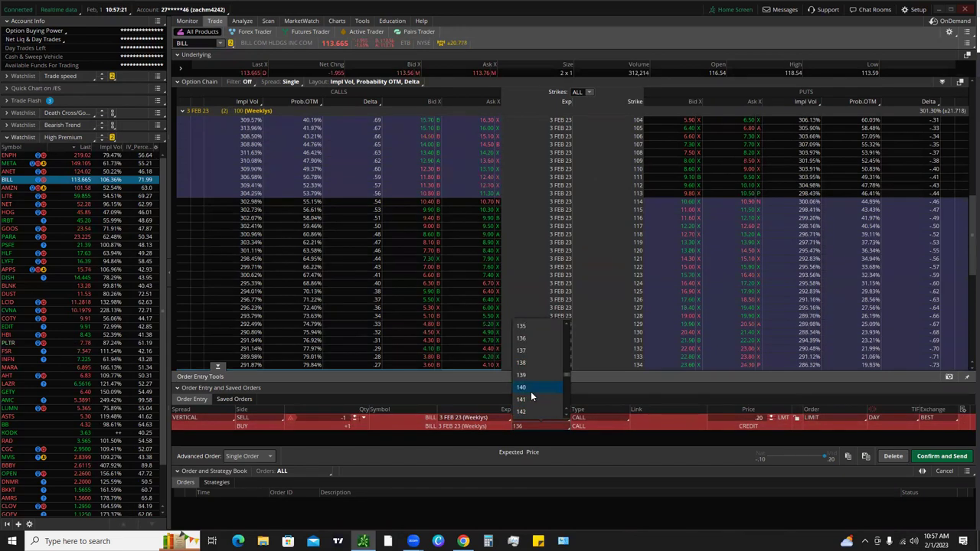
{"action": "left_click", "coordinate": [530, 389]}
{"action": "left_click", "coordinate": [531, 422]}
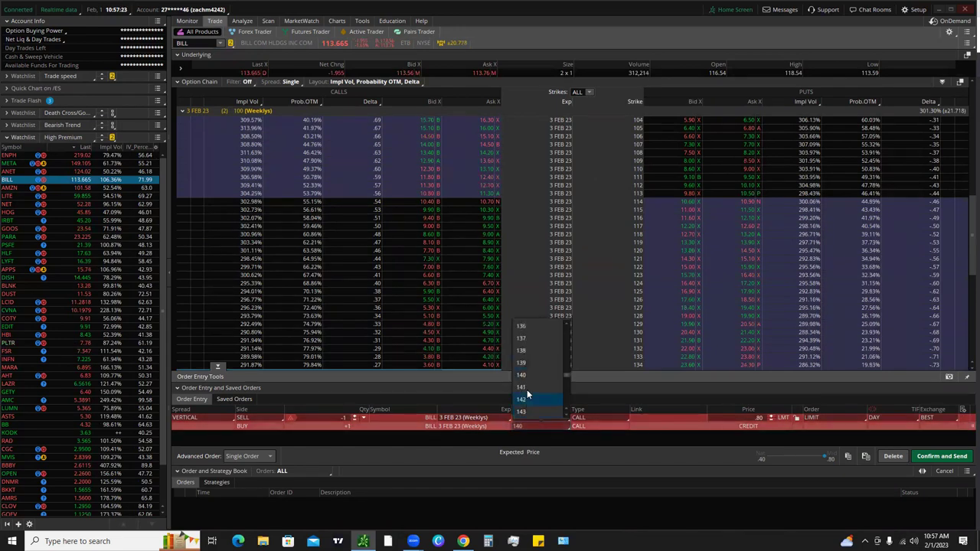
{"action": "left_click", "coordinate": [527, 387]}
- Lock the spread's limit price at a .85 credit and bring up the order confirmation, moved clear of the order entry
{"action": "left_click", "coordinate": [792, 457]}
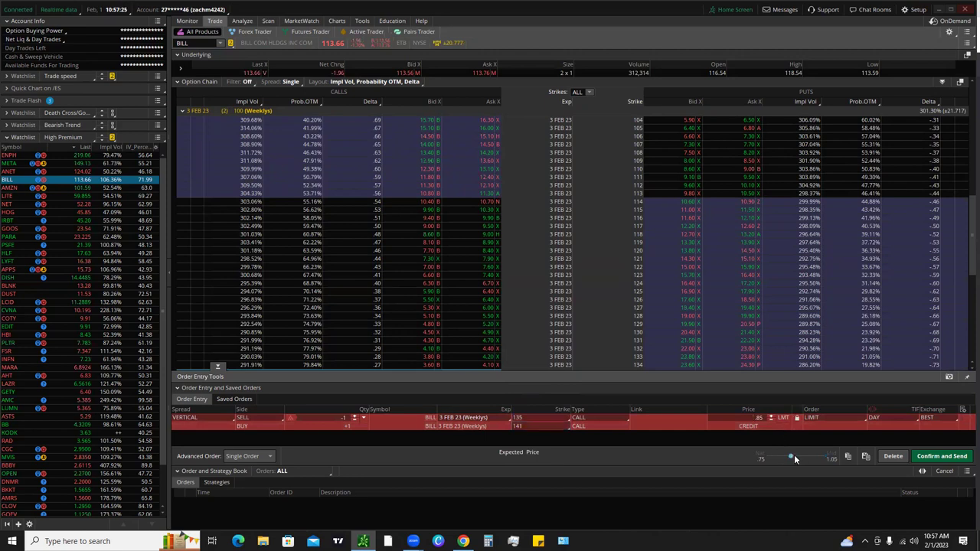
{"action": "left_click", "coordinate": [944, 457]}
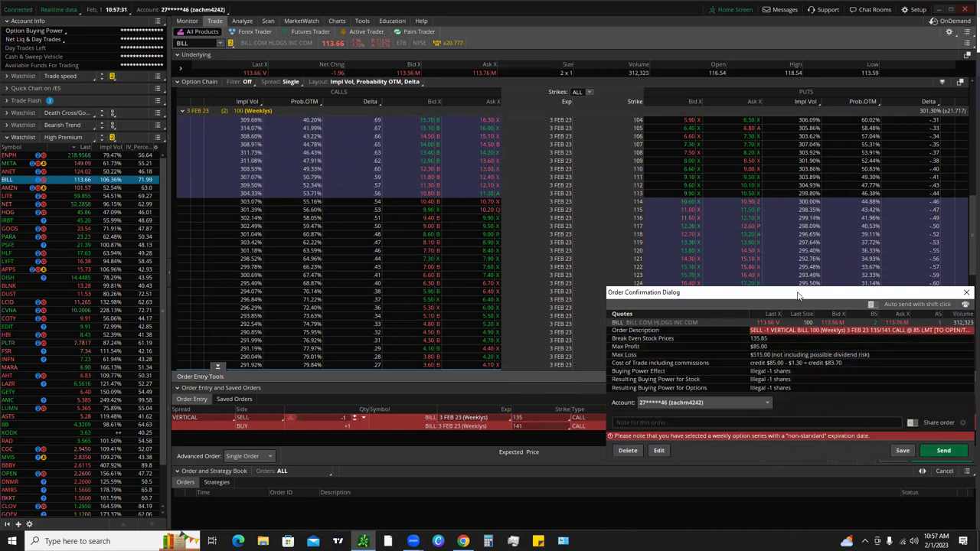
{"action": "left_click_drag", "start_coordinate": [765, 350], "coordinate": [715, 294]}
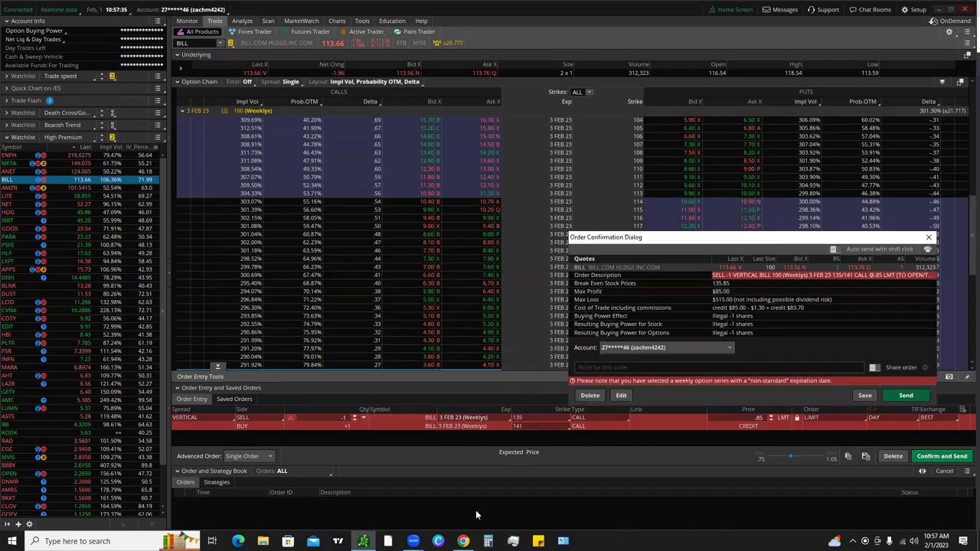
- Switch to Calculator and divide the spread's max profit of 85 by its max loss of 515
{"action": "left_click", "coordinate": [490, 534]}
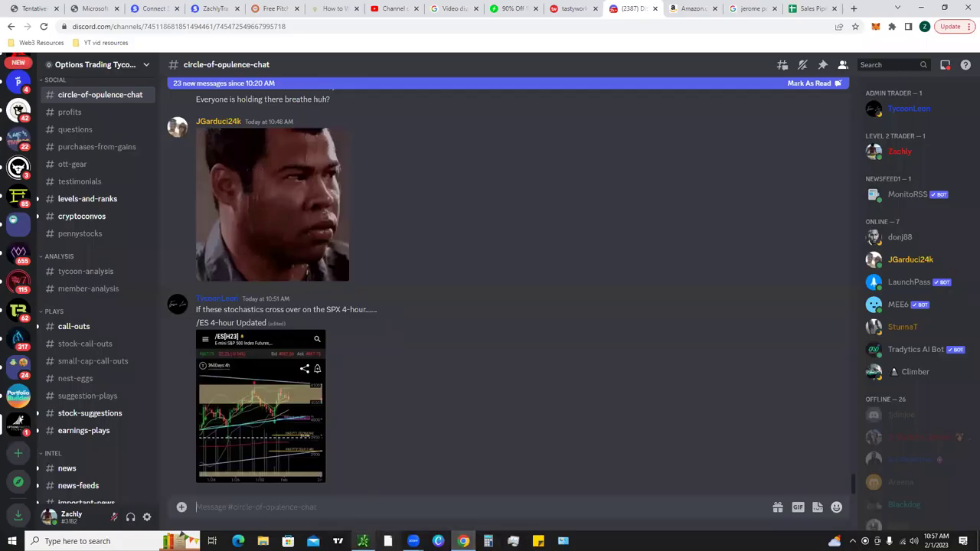
{"action": "left_click", "coordinate": [366, 541]}
{"action": "left_click", "coordinate": [488, 541]}
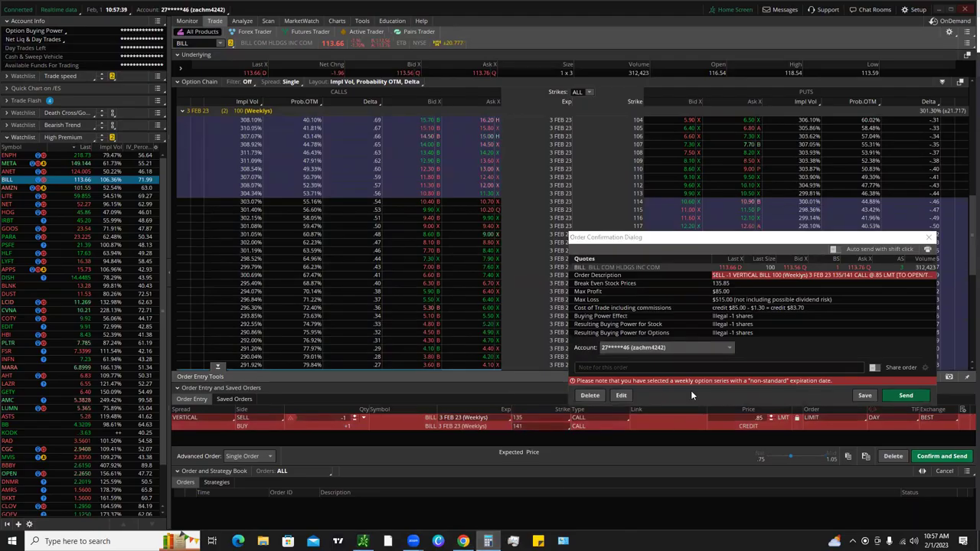
{"action": "left_click", "coordinate": [351, 248]}
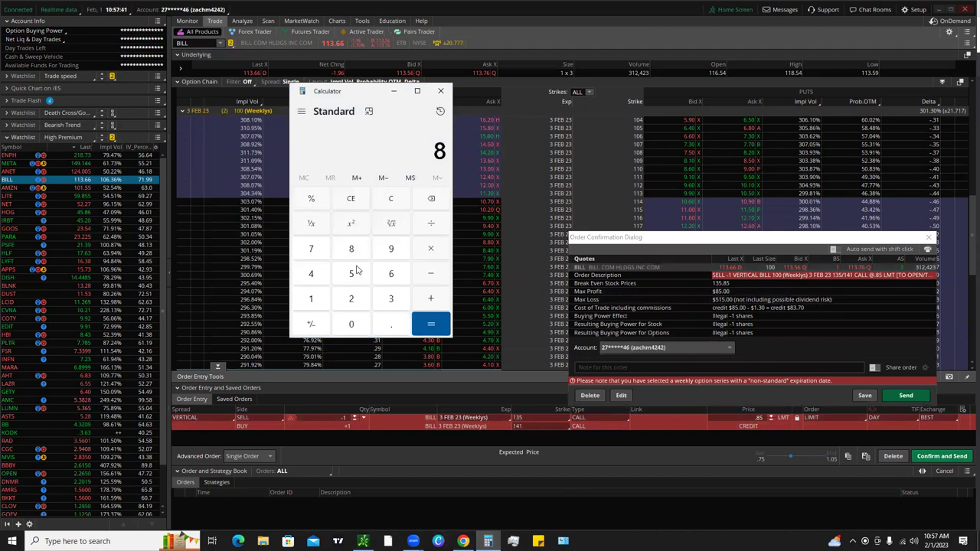
{"action": "type", "text": "5 ÷ "}
{"action": "type", "text": "515"}
{"action": "left_click", "coordinate": [431, 328]}
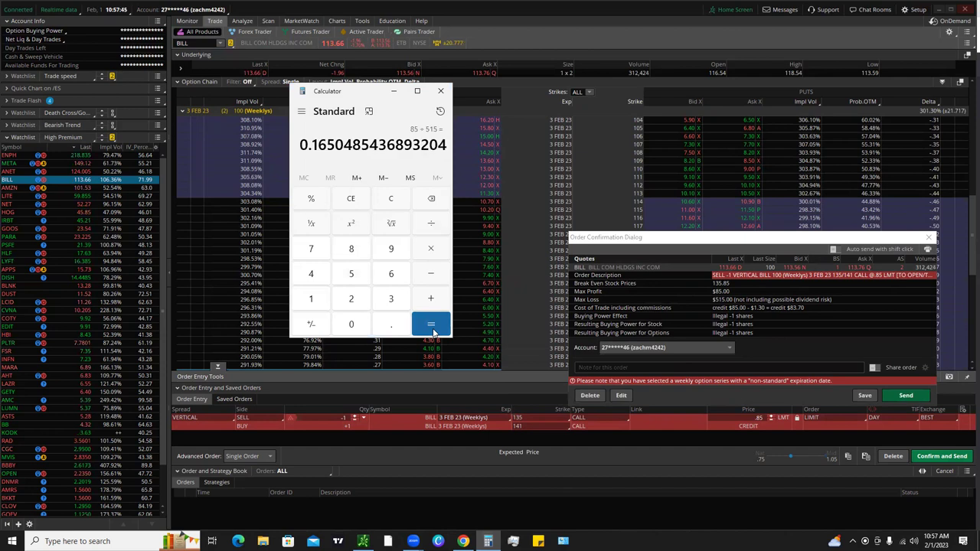
- Multiply the quotient by 100 to express the return on risk as a percentage, and close Calculator
{"action": "left_click", "coordinate": [430, 250]}
{"action": "left_click", "coordinate": [311, 299]}
{"action": "left_click", "coordinate": [352, 323]}
{"action": "left_click", "coordinate": [351, 324]}
{"action": "left_click", "coordinate": [430, 324]}
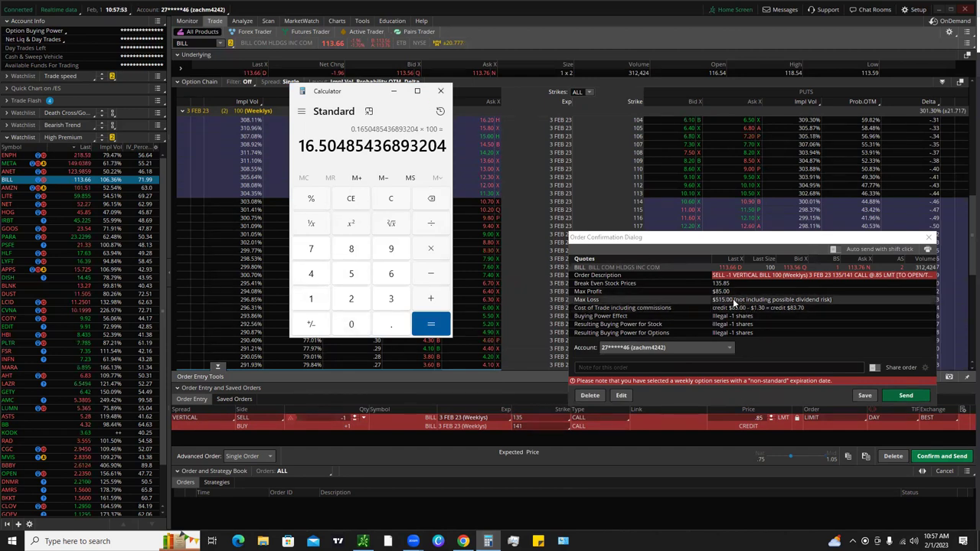
{"action": "left_click", "coordinate": [441, 92]}
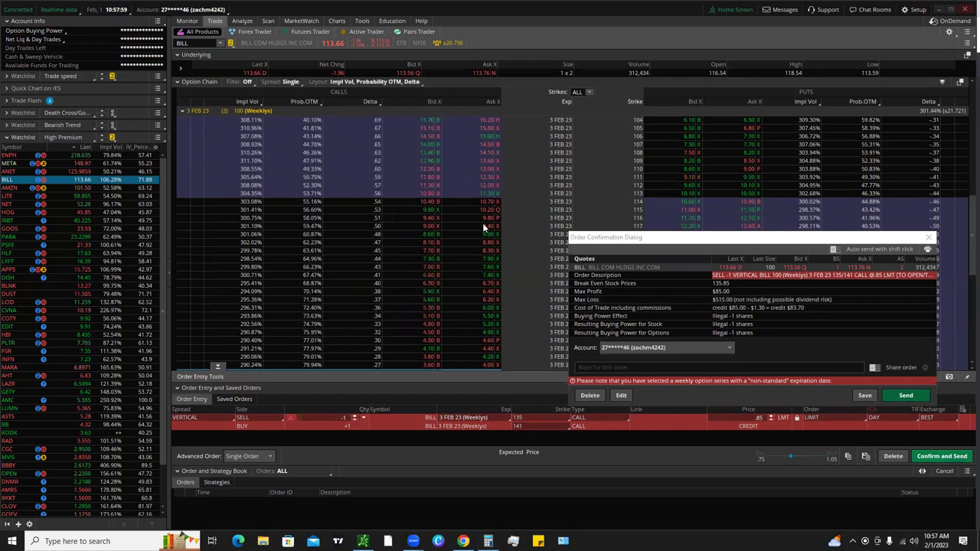
- Close the order confirmation without sending the order and review BILL's 3 FEB 23 strikes around the current price
{"action": "left_click", "coordinate": [928, 238]}
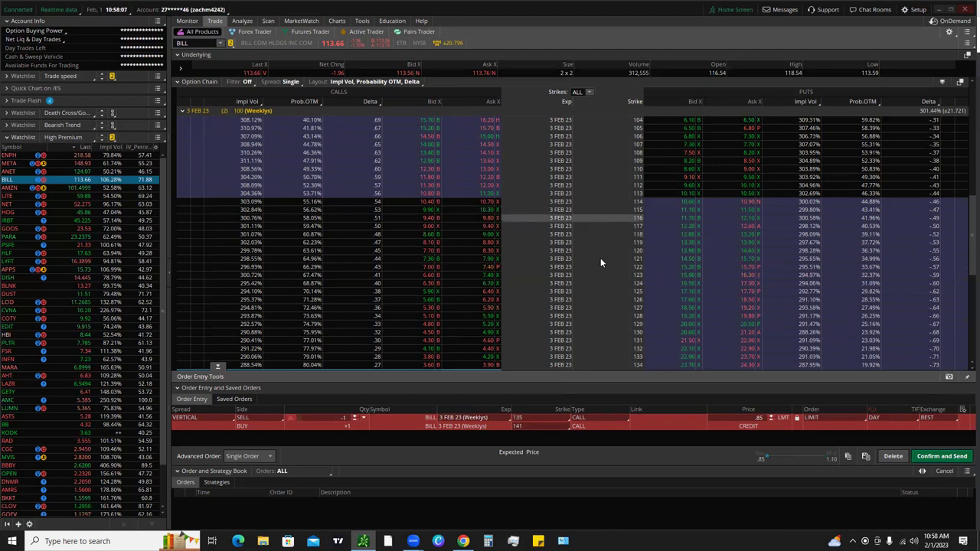
{"action": "scroll", "coordinate": [600, 258], "scroll_direction": "up", "scroll_amount": 3}
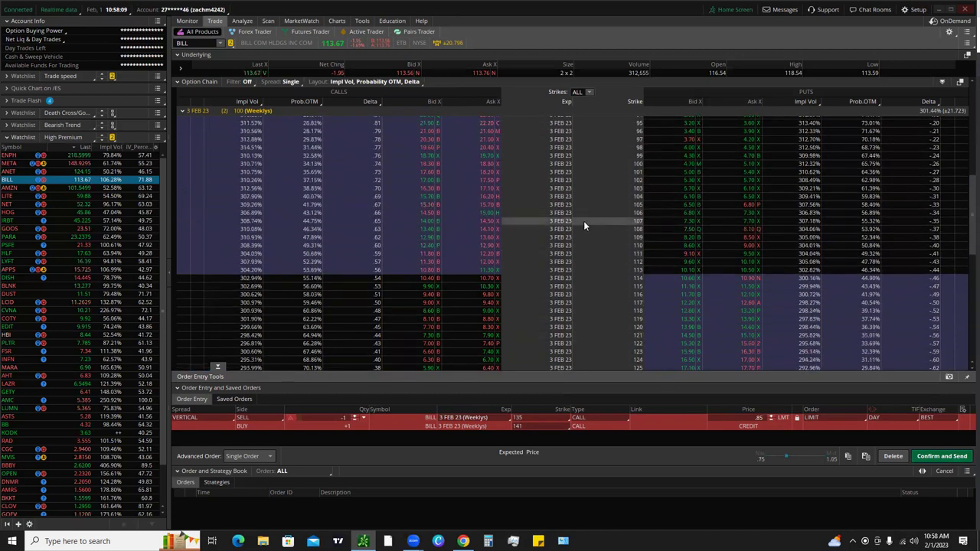
{"action": "scroll", "coordinate": [584, 222], "scroll_direction": "down", "scroll_amount": 2}
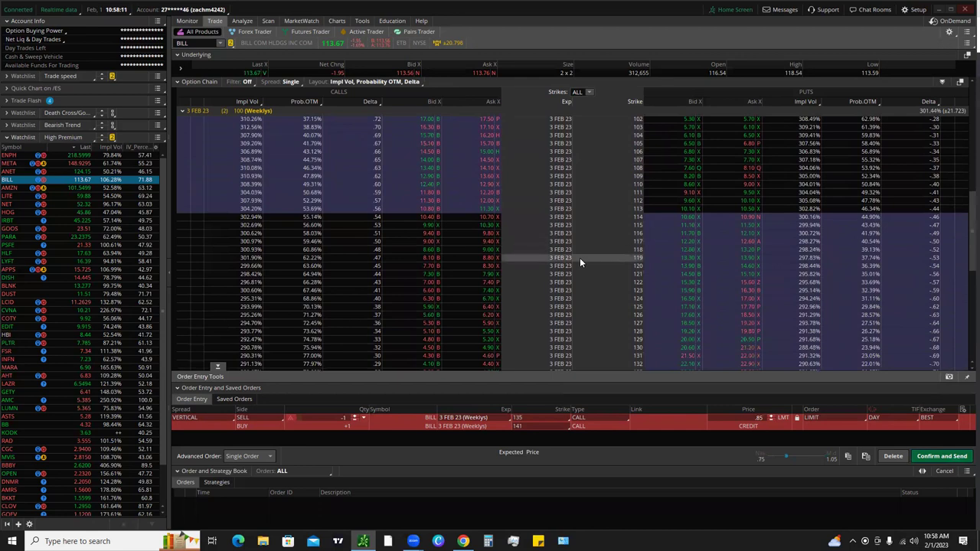